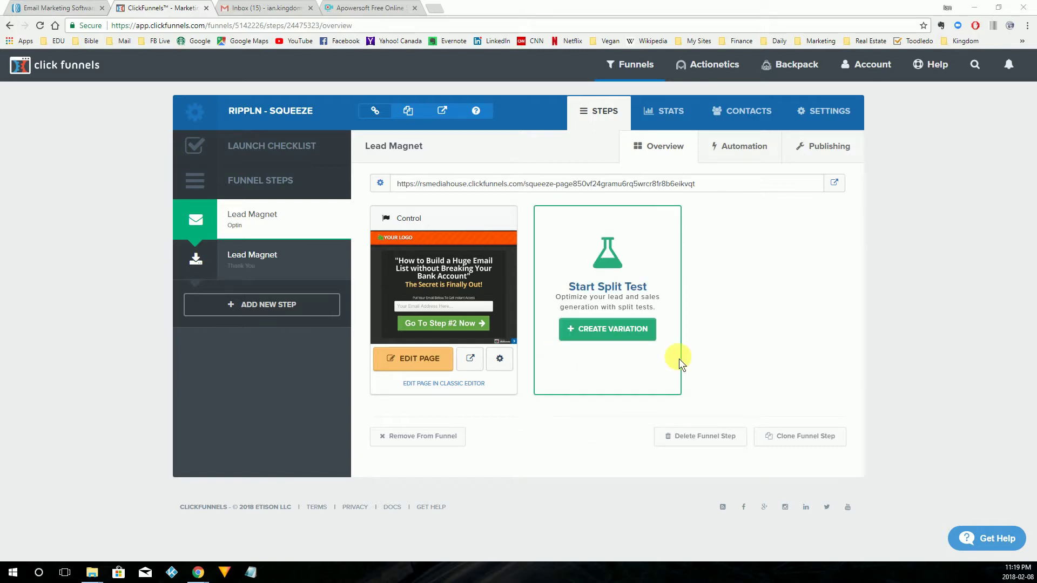
# Open the Lead Magnet optin page in the page editor.
pyautogui.hotkey('ctrl', '+')
pyautogui.hotkey('ctrl', '+')
pyautogui.hotkey('ctrl', '+')
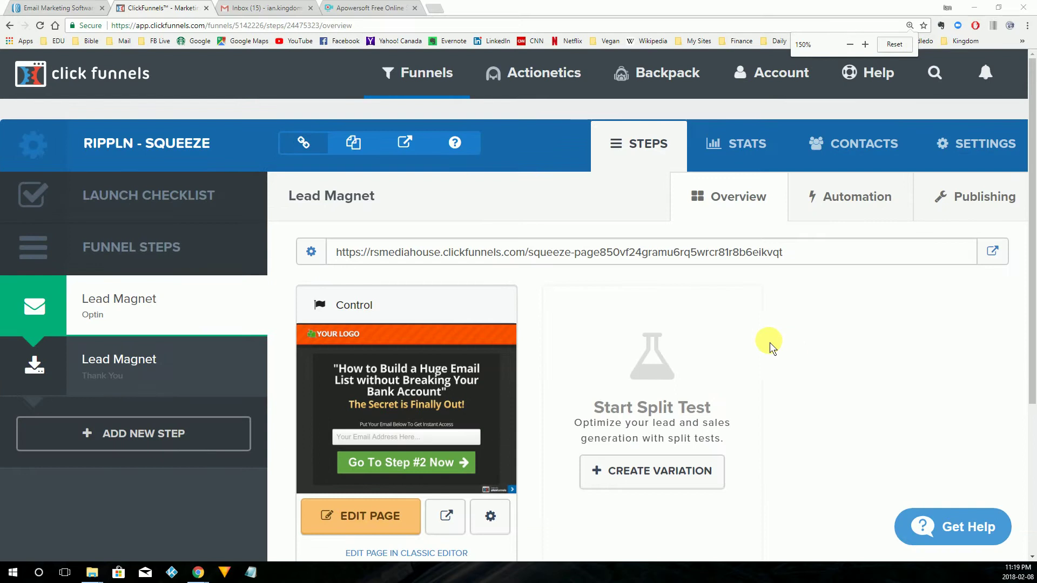
pyautogui.hotkey('ctrl', '-')
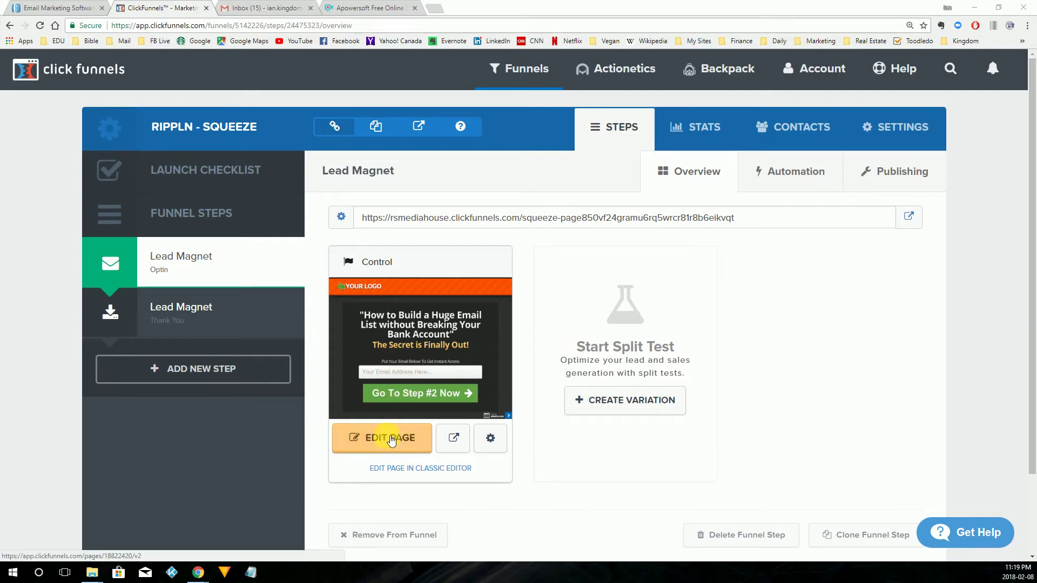
pyautogui.click(386, 437)
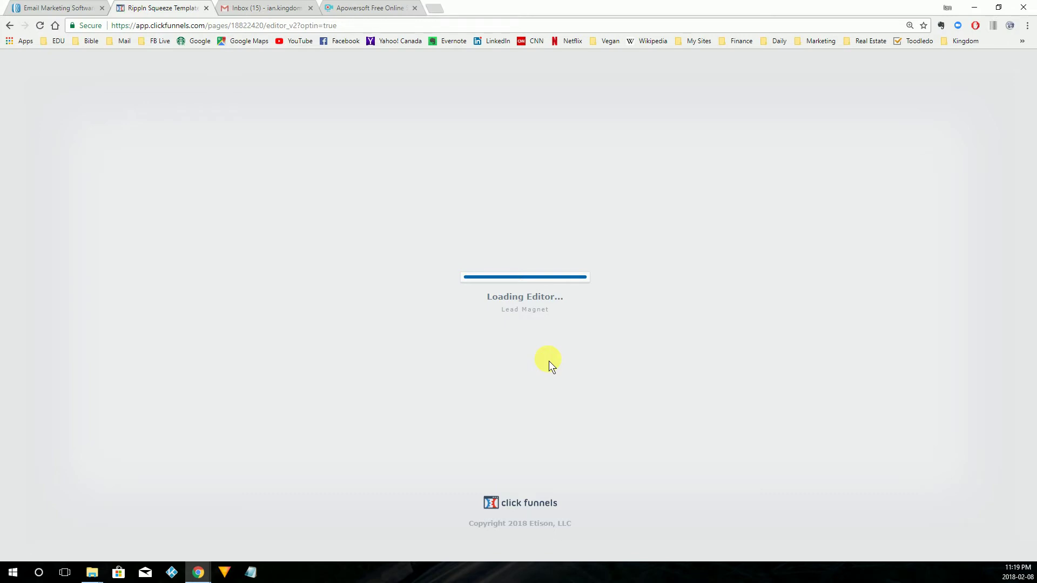
# Look over the email field's settings, then return to editing the page.
pyautogui.scroll(-3, 903, 324)
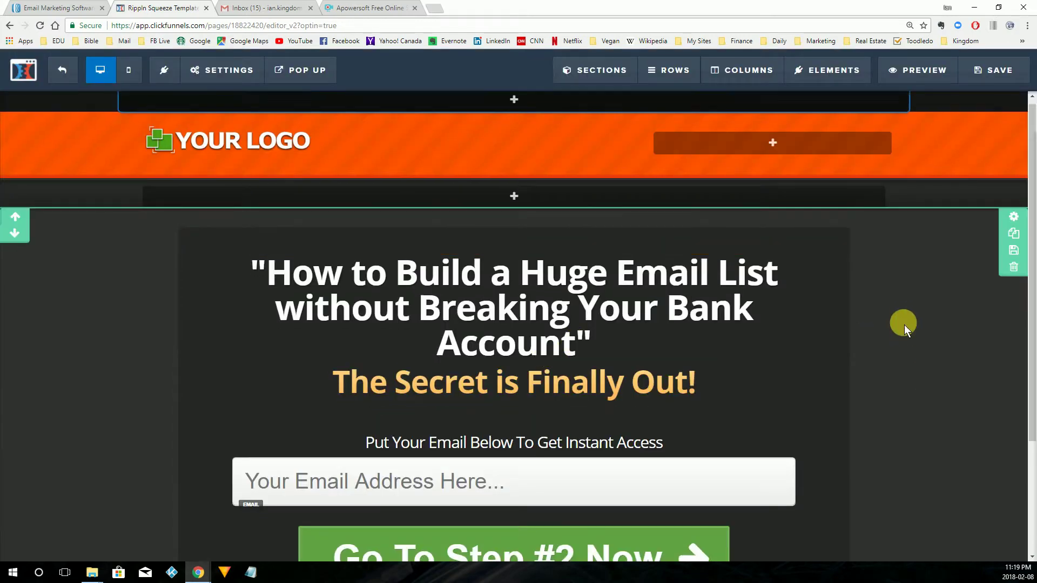
pyautogui.scroll(1, 694, 335)
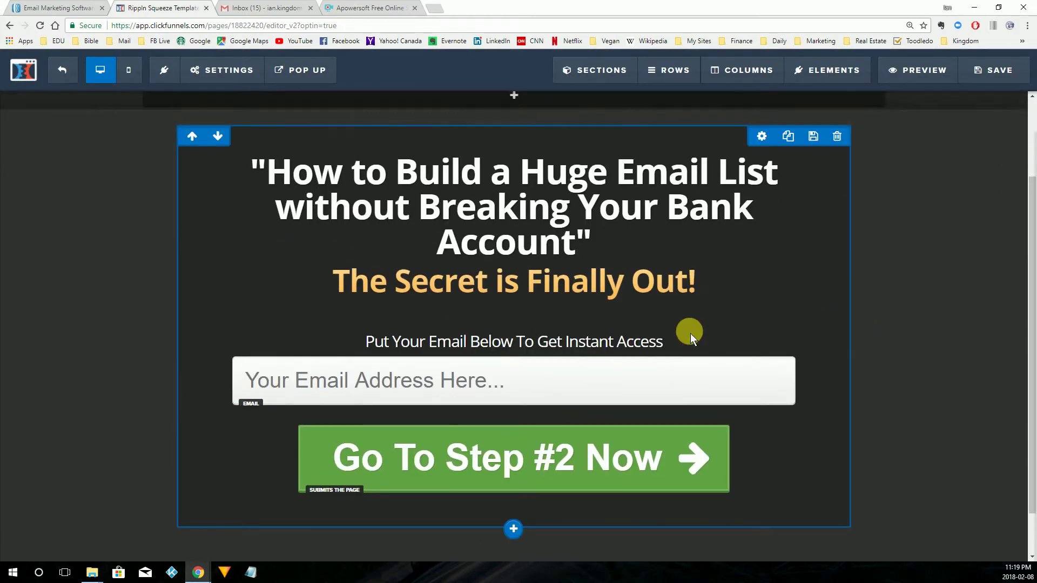
pyautogui.click(603, 376)
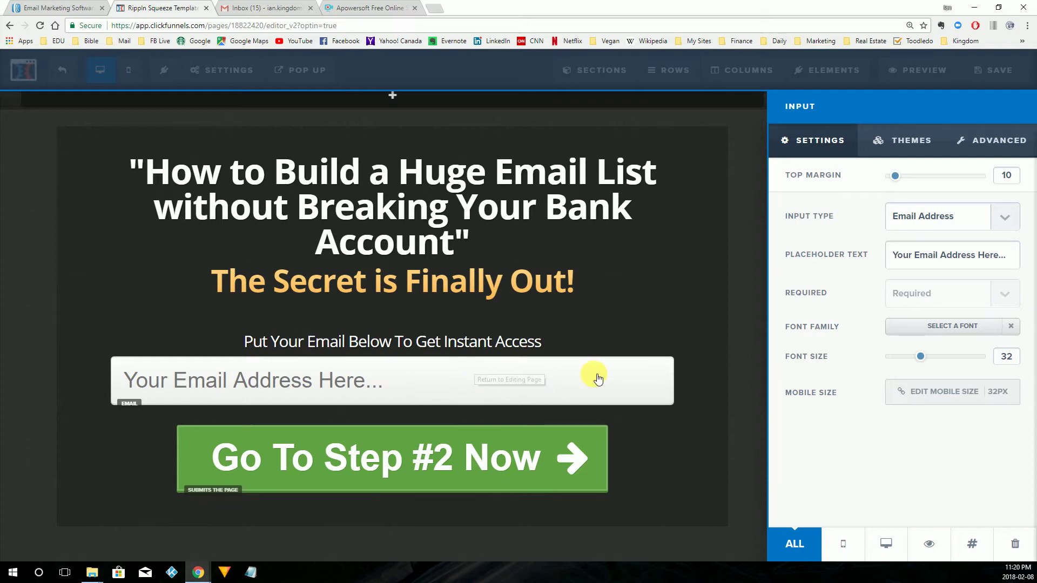
pyautogui.click(594, 376)
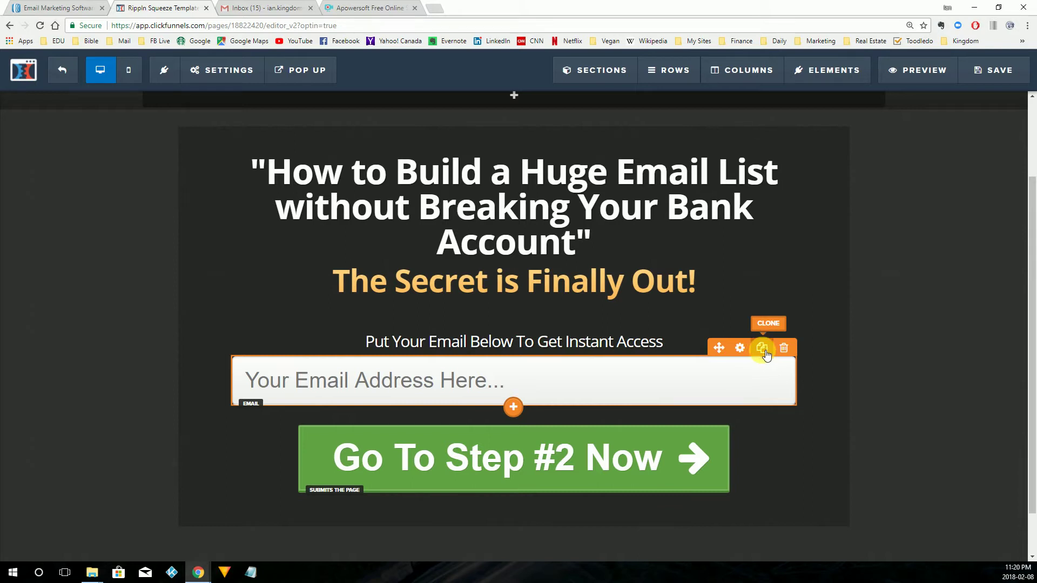
# Duplicate the email field and set the top copy's input type to Full Name.
pyautogui.click(762, 348)
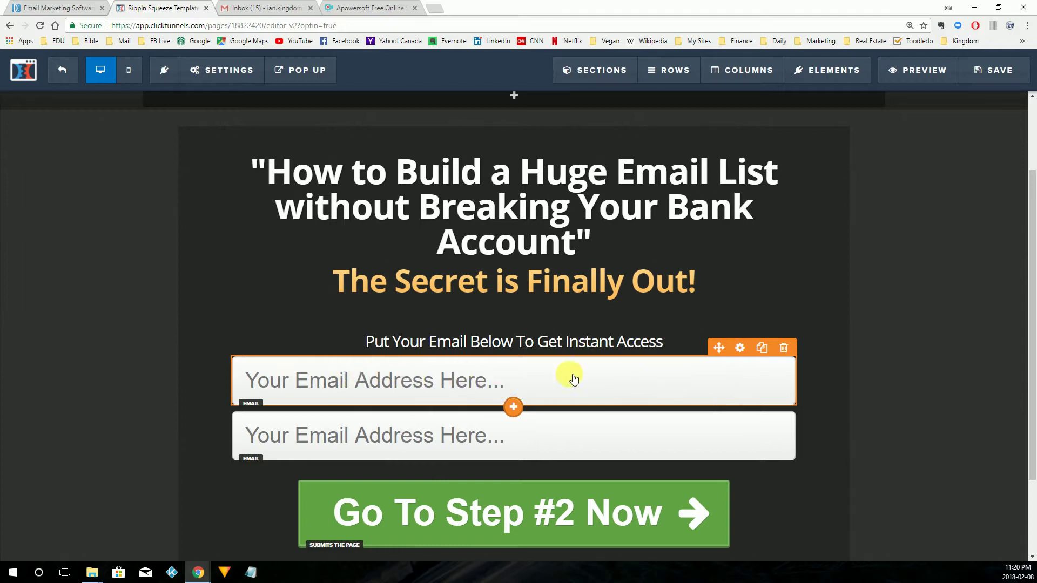
pyautogui.click(740, 348)
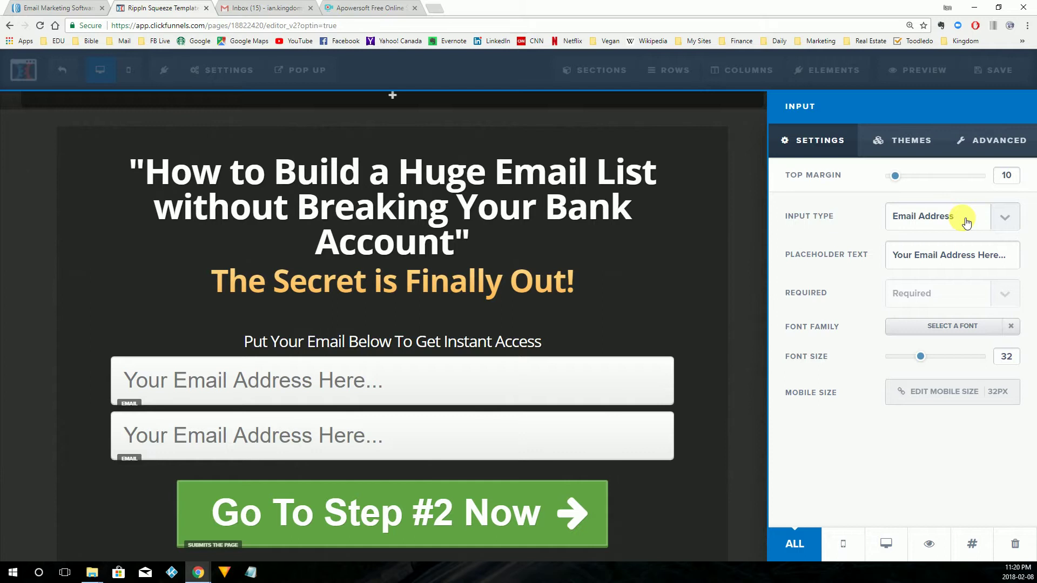
pyautogui.click(966, 222)
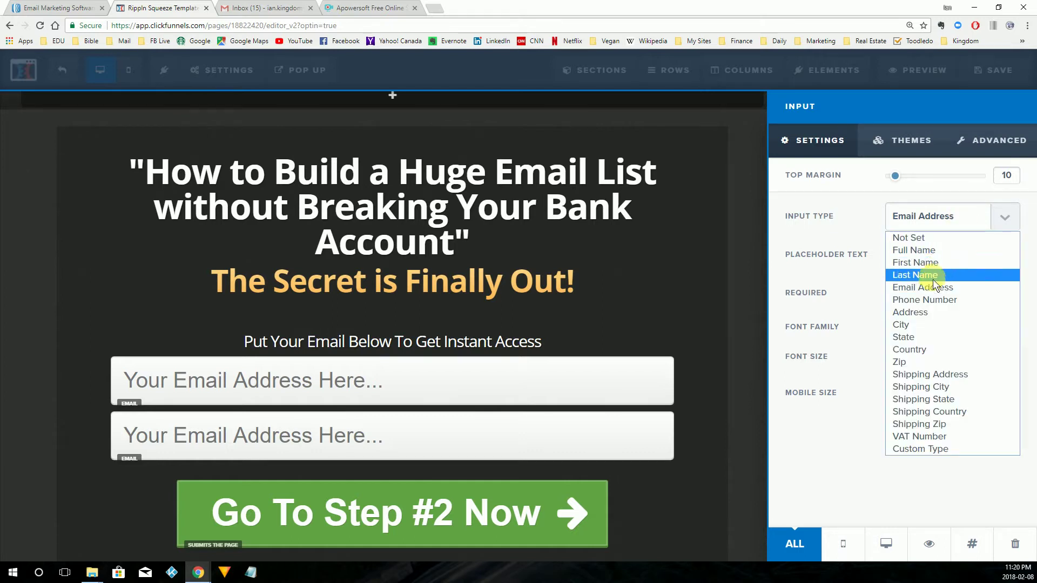
pyautogui.click(935, 253)
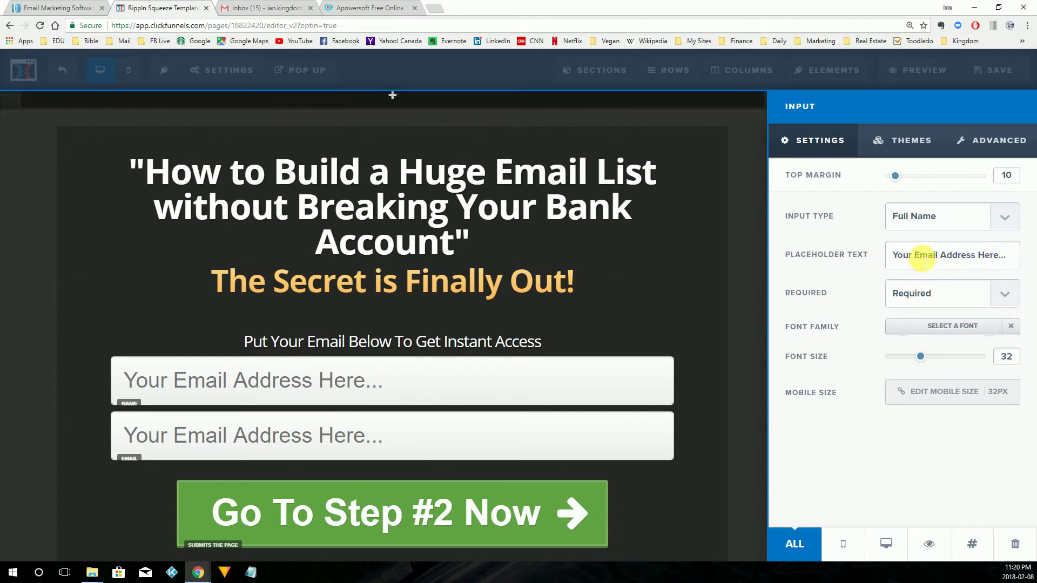
# Change its placeholder to 'Your Full Name Here...' and mark it Not Required.
pyautogui.moveTo(914, 257); pyautogui.dragTo(975, 261)
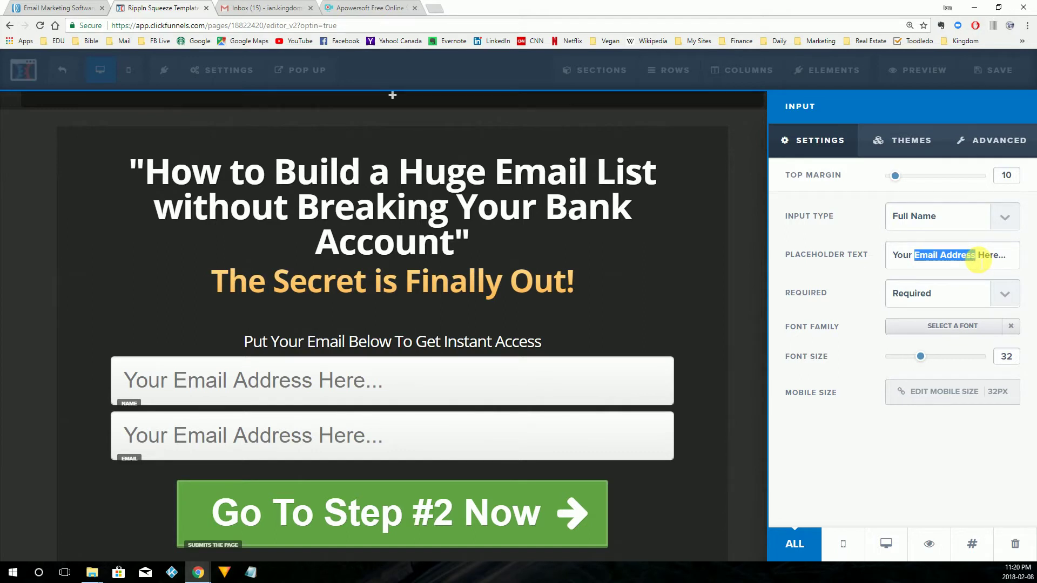
pyautogui.write('Full Name')
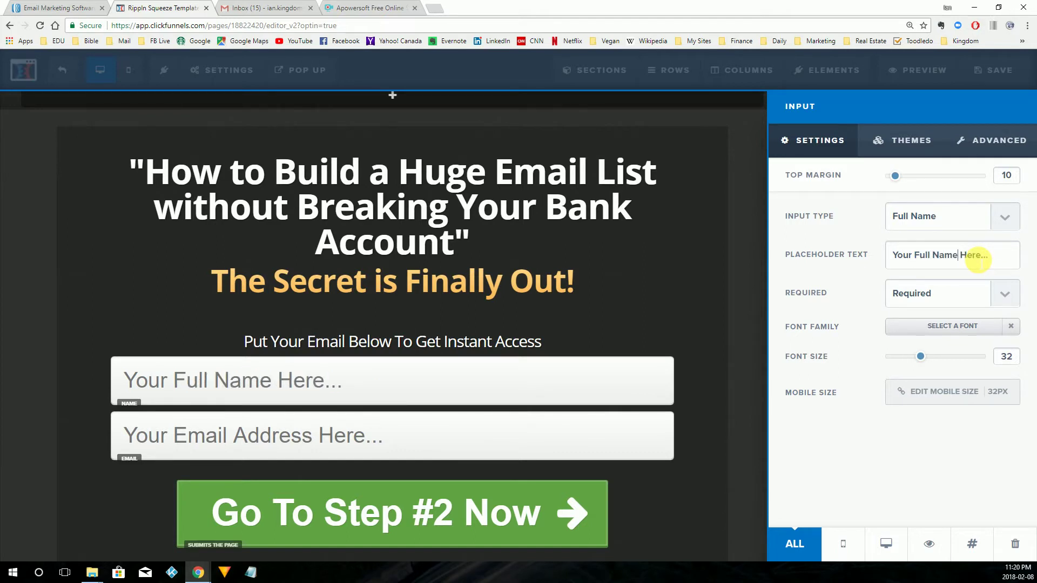
pyautogui.click(942, 293)
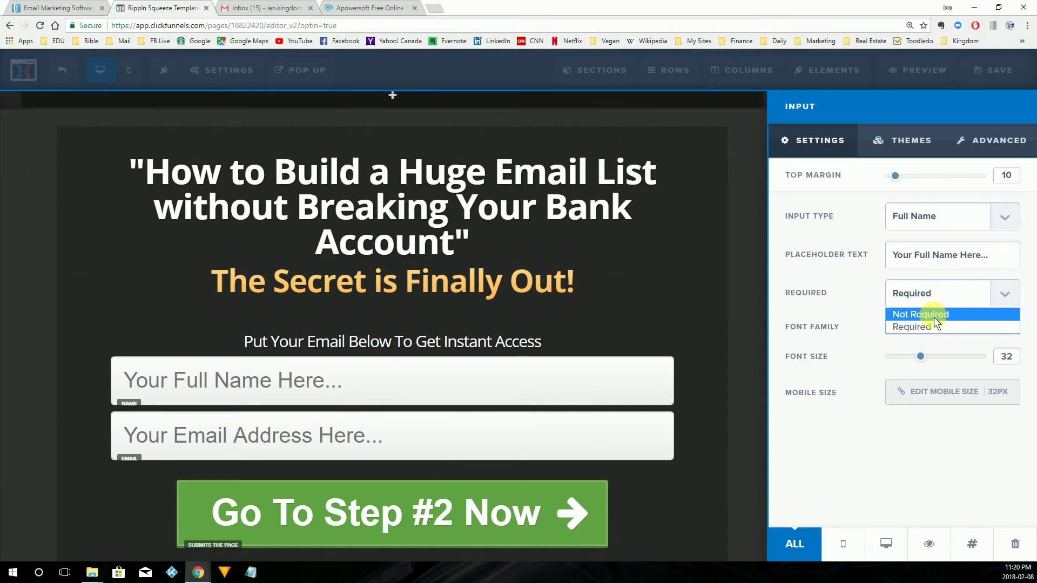
pyautogui.click(934, 315)
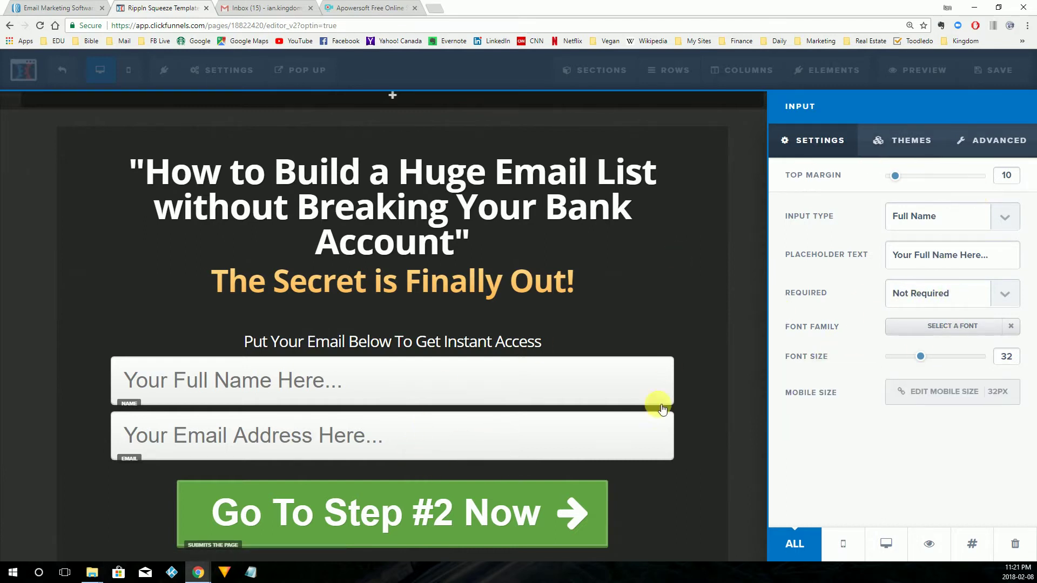
# Save the page with the new Full Name field and select the 'Go To Step #2 Now' button.
pyautogui.click(610, 305)
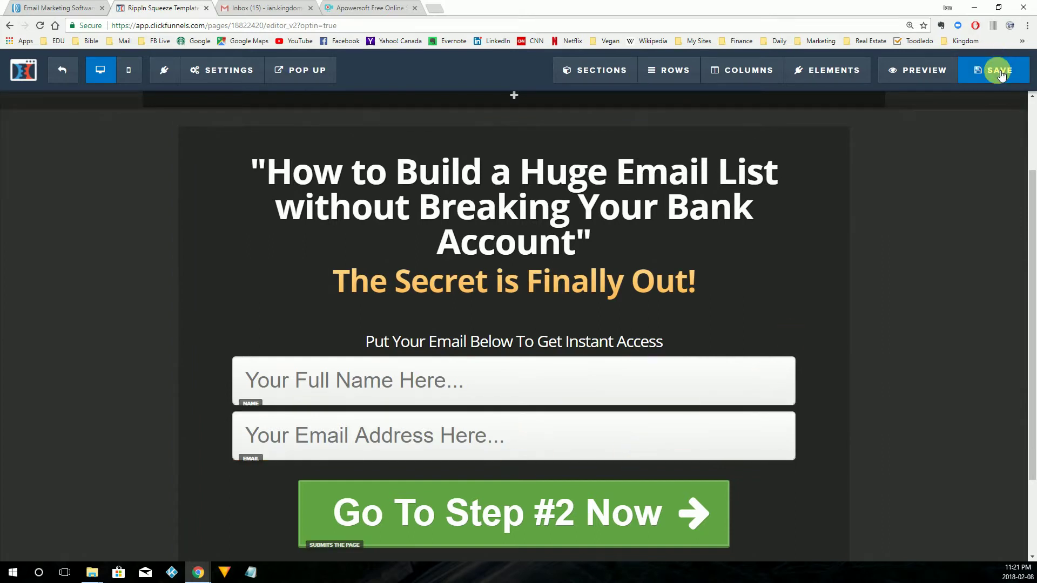
pyautogui.click(1000, 73)
pyautogui.click(603, 519)
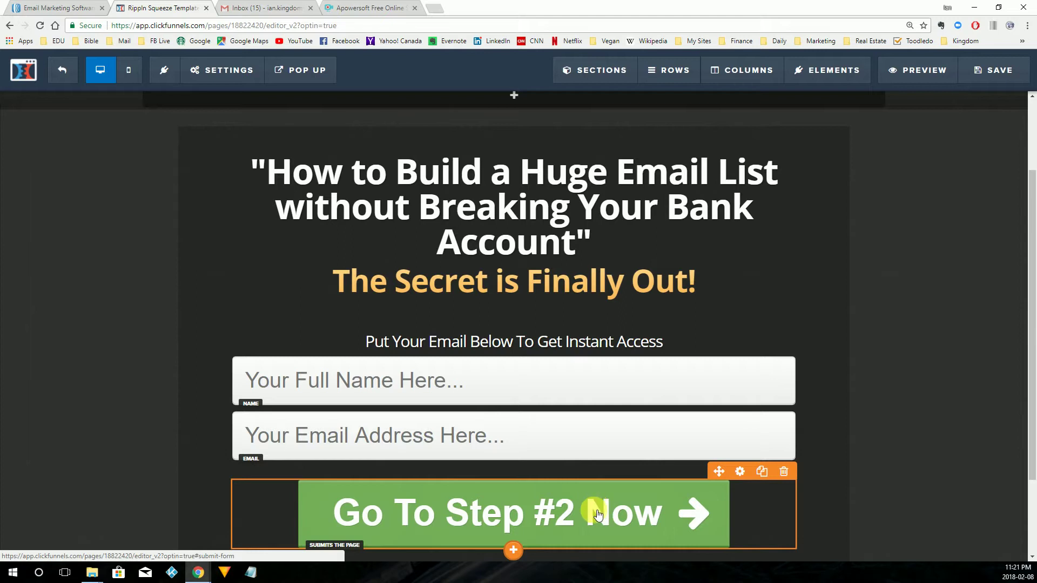
# Confirm the 'Go To Step #2 Now' button's action is Submit Order / Submit Form, and save again.
pyautogui.click(657, 517)
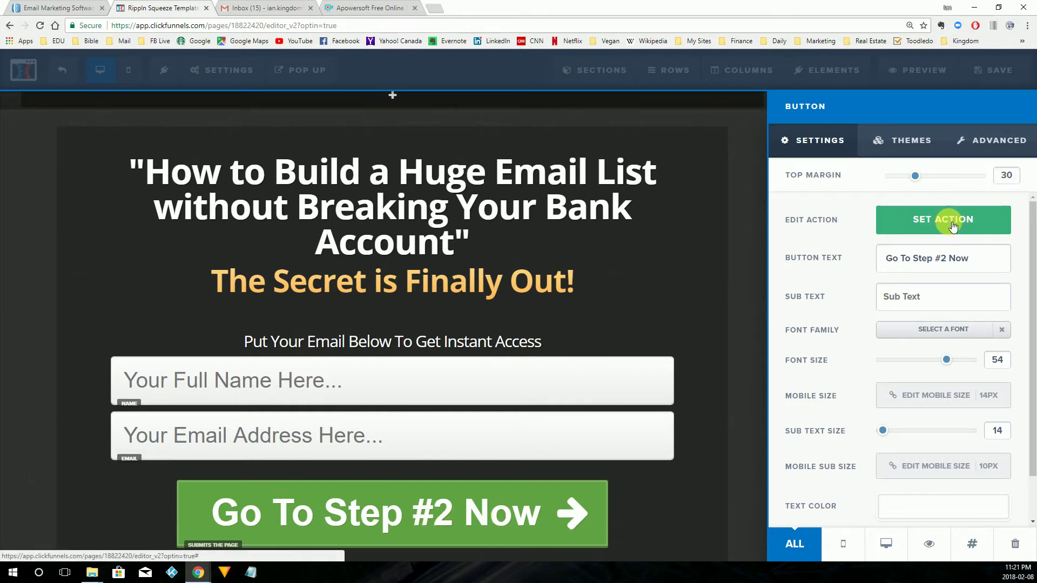
pyautogui.click(952, 227)
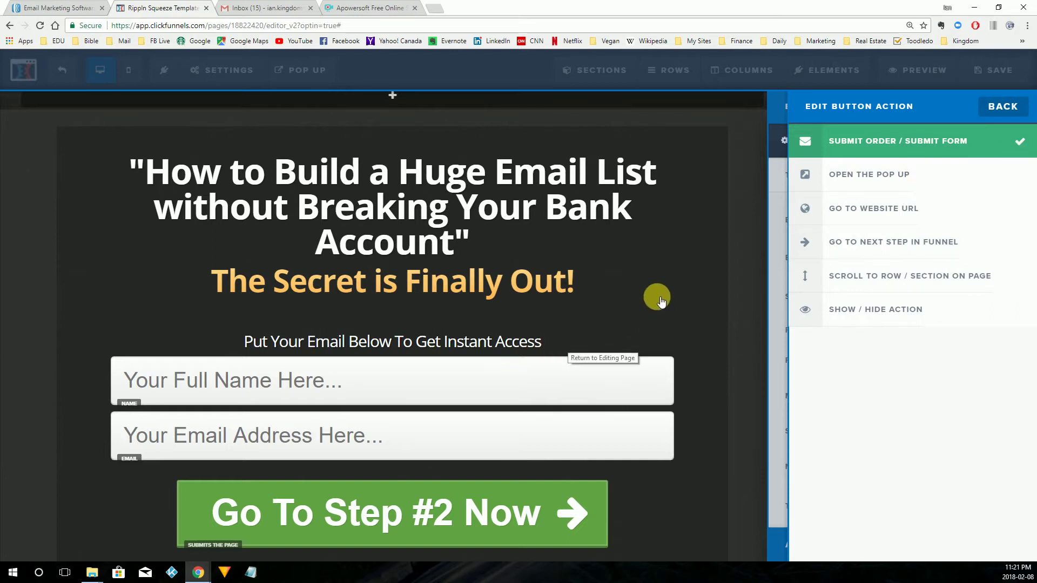
pyautogui.click(660, 298)
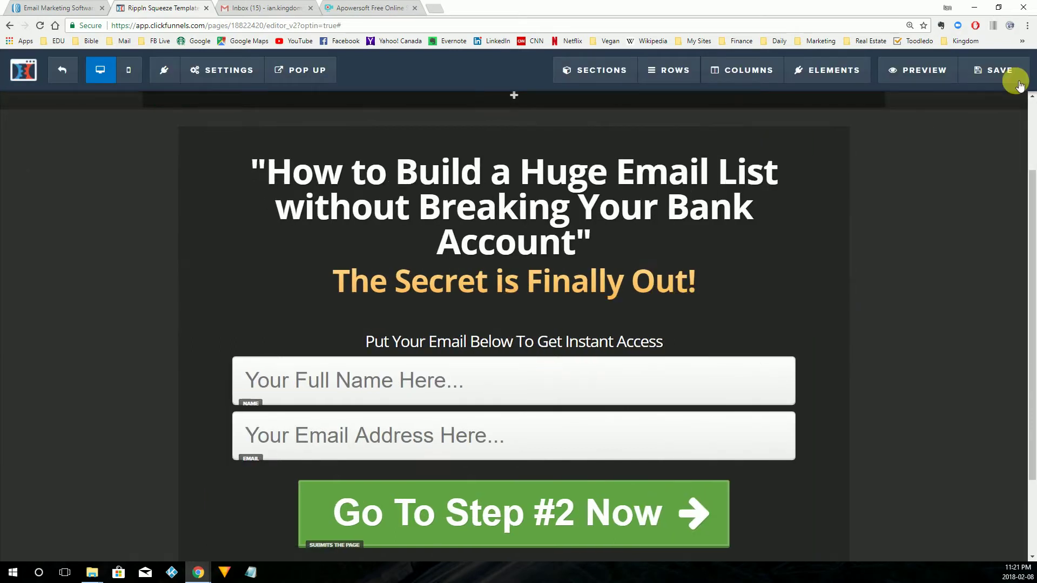
pyautogui.click(1018, 84)
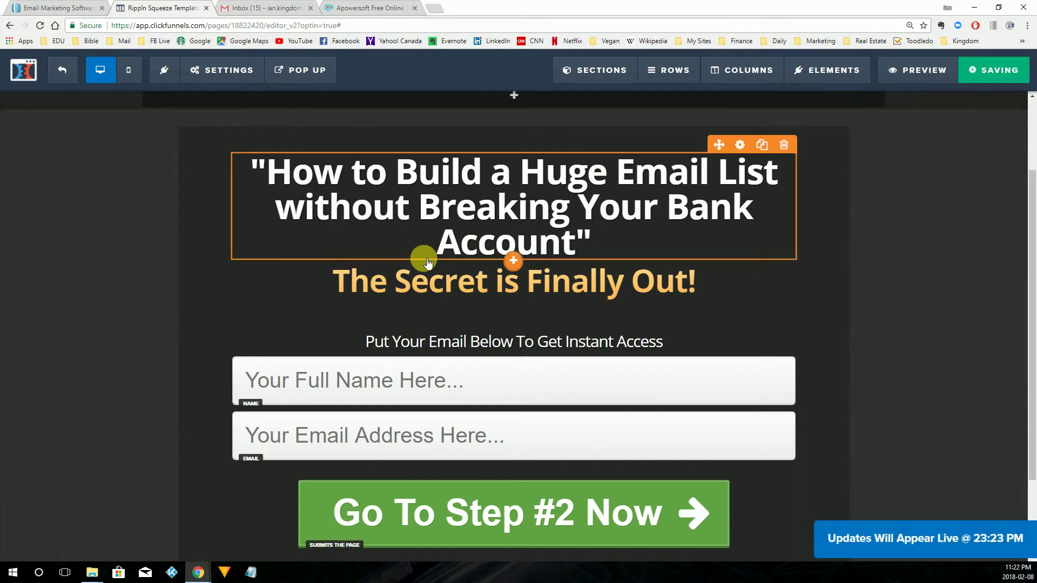
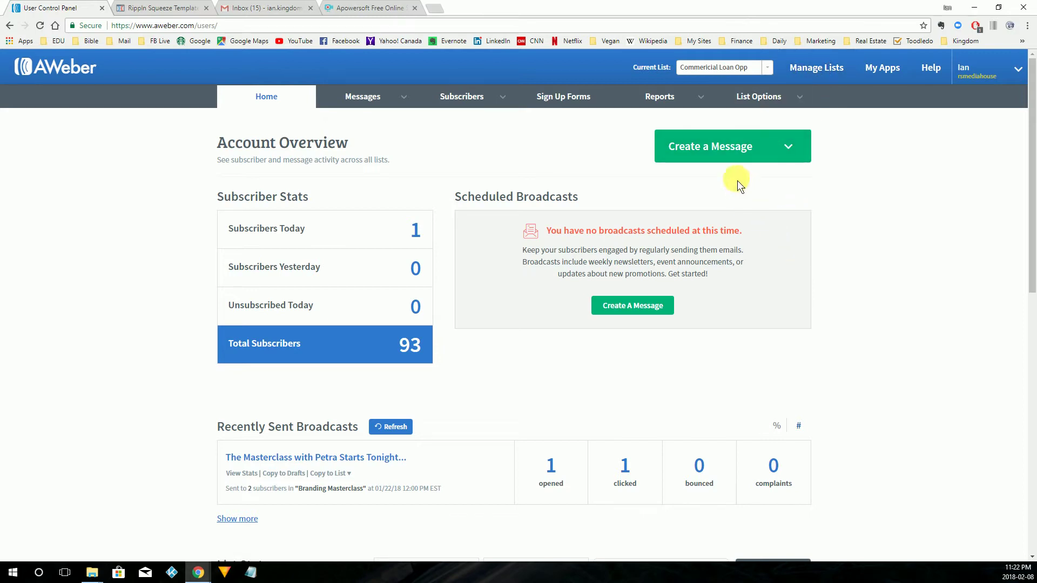
# Start a new list from Manage Lists, choose the first postal address for footers, and continue.
pyautogui.click(816, 71)
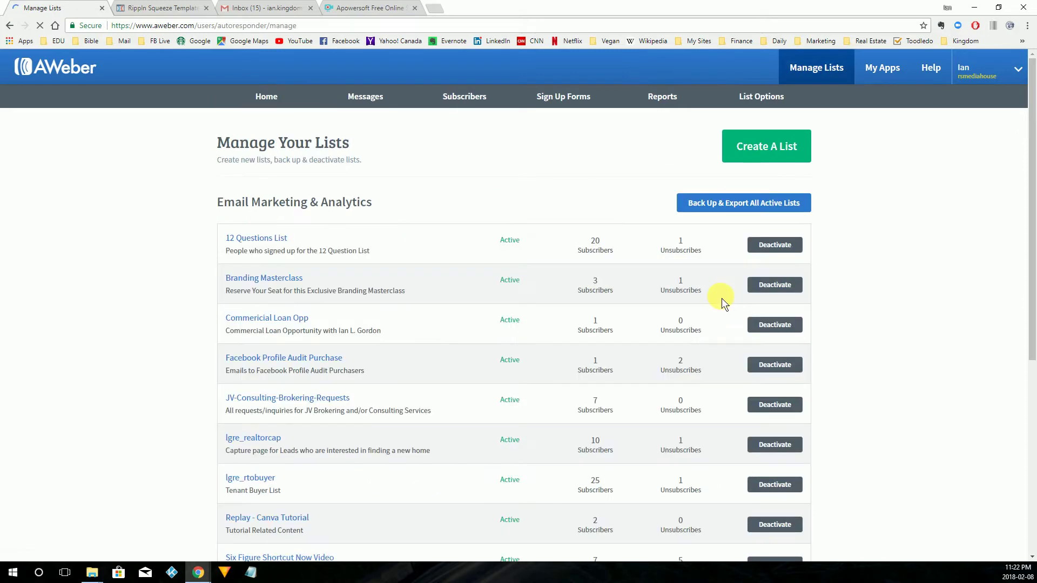
pyautogui.click(770, 157)
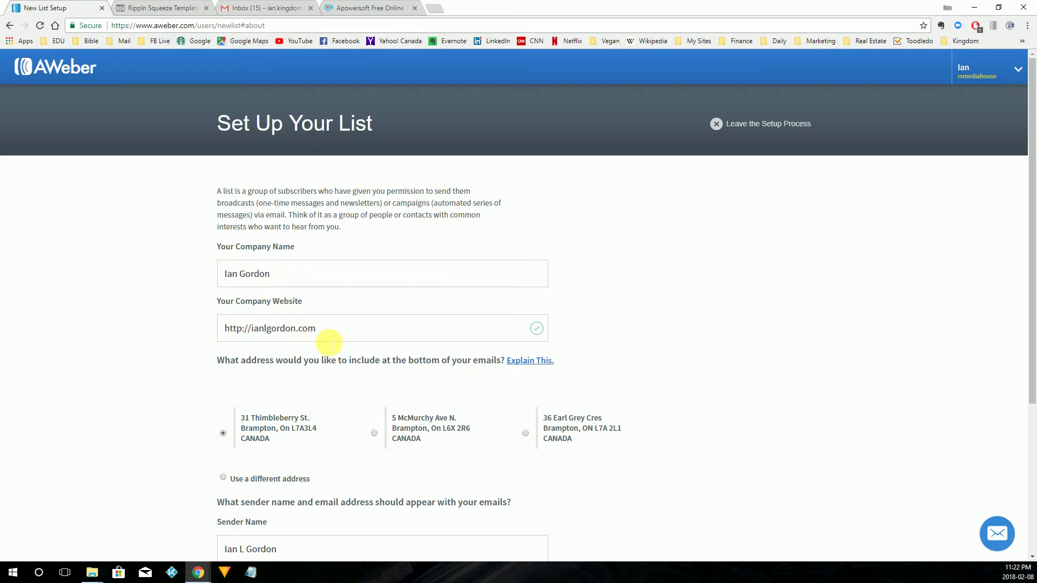
pyautogui.scroll(-1, 414, 378)
pyautogui.scroll(-2, 413, 378)
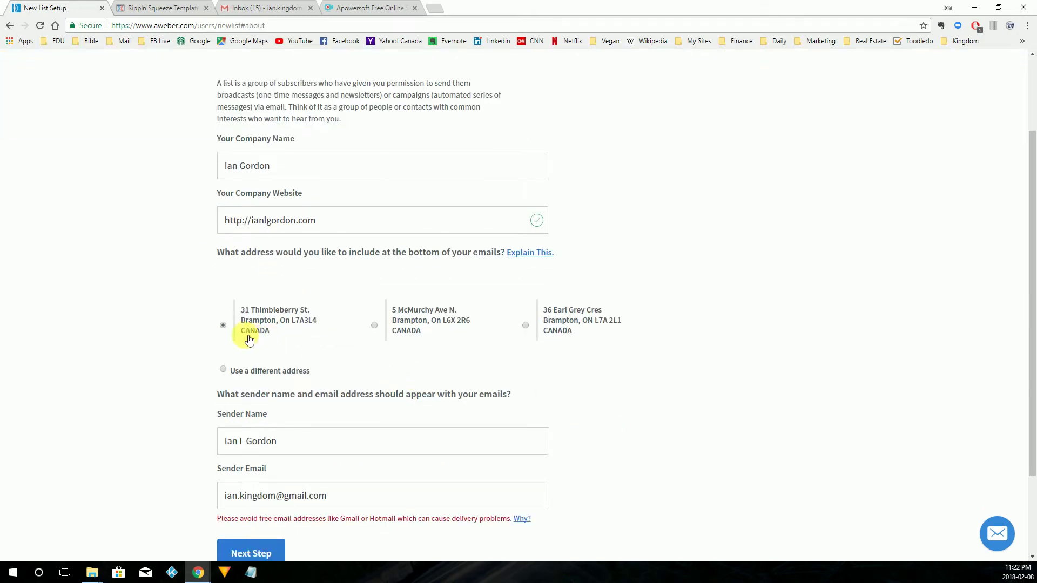
pyautogui.click(230, 329)
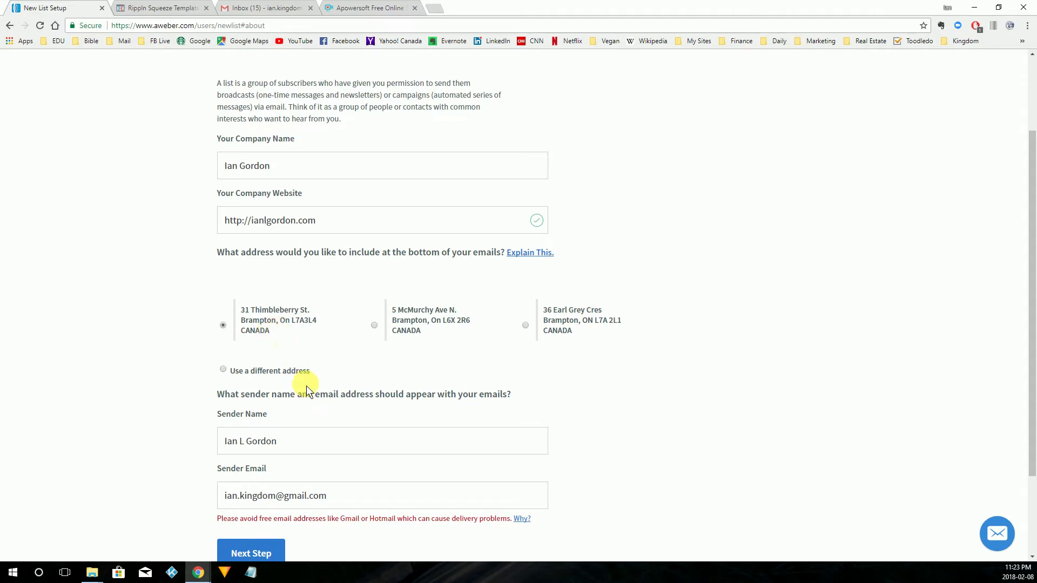
pyautogui.scroll(-2, 339, 406)
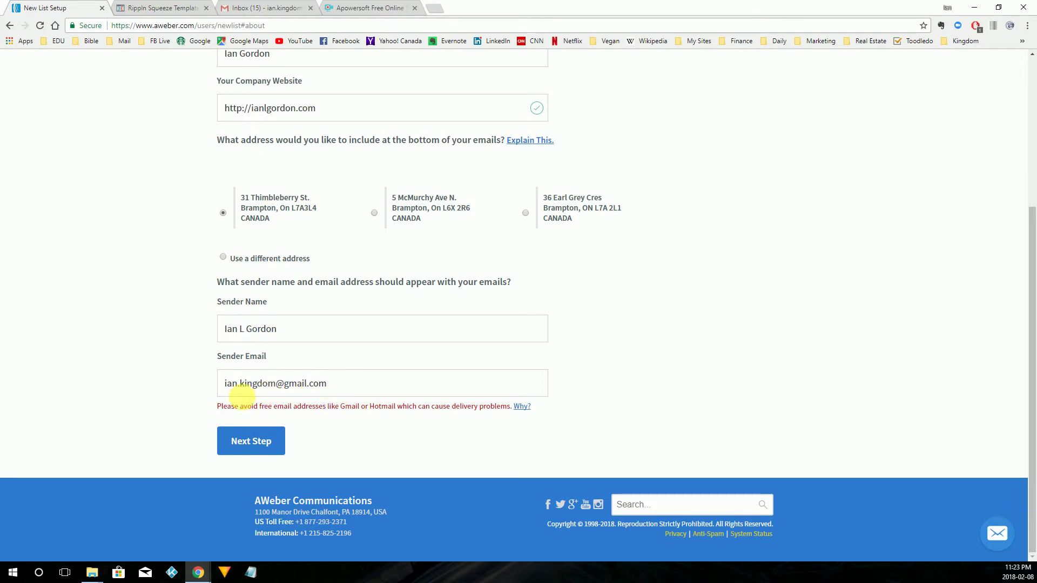
pyautogui.click(258, 448)
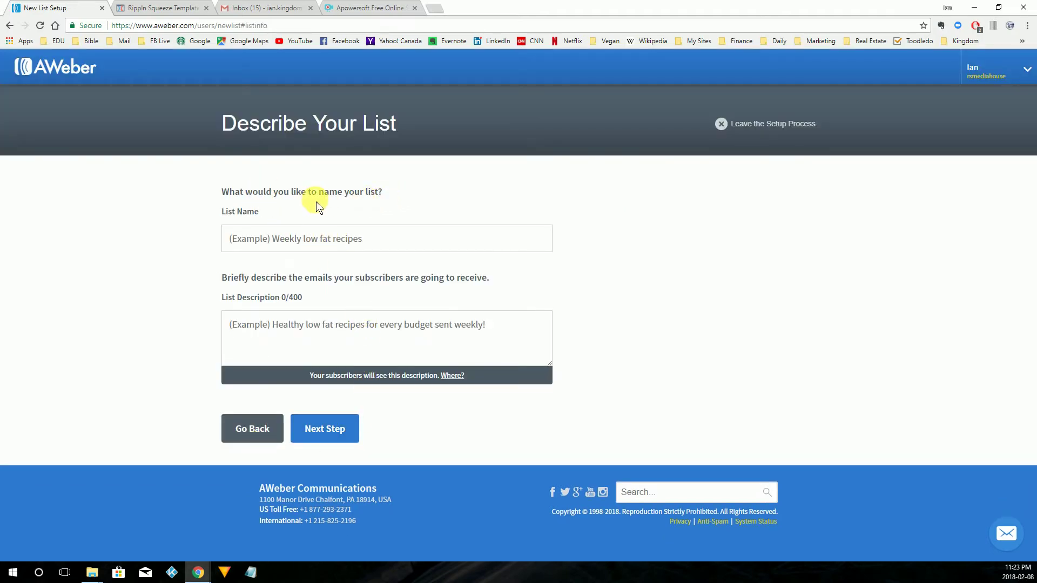
# Name the list 'Landing Page Demp' and describe it as 'This is demo landing page email'.
pyautogui.click(376, 243)
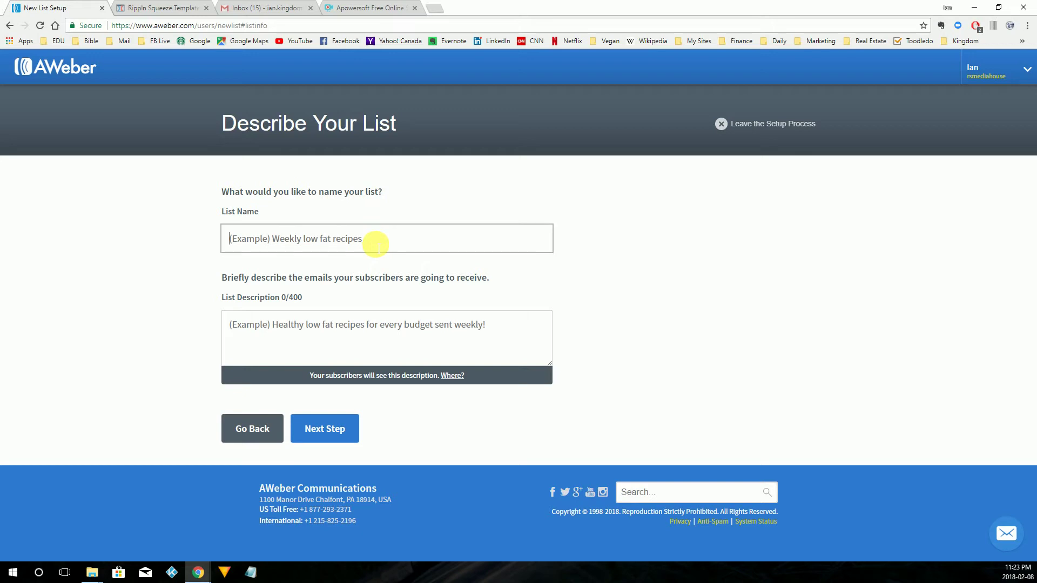
pyautogui.write('L')
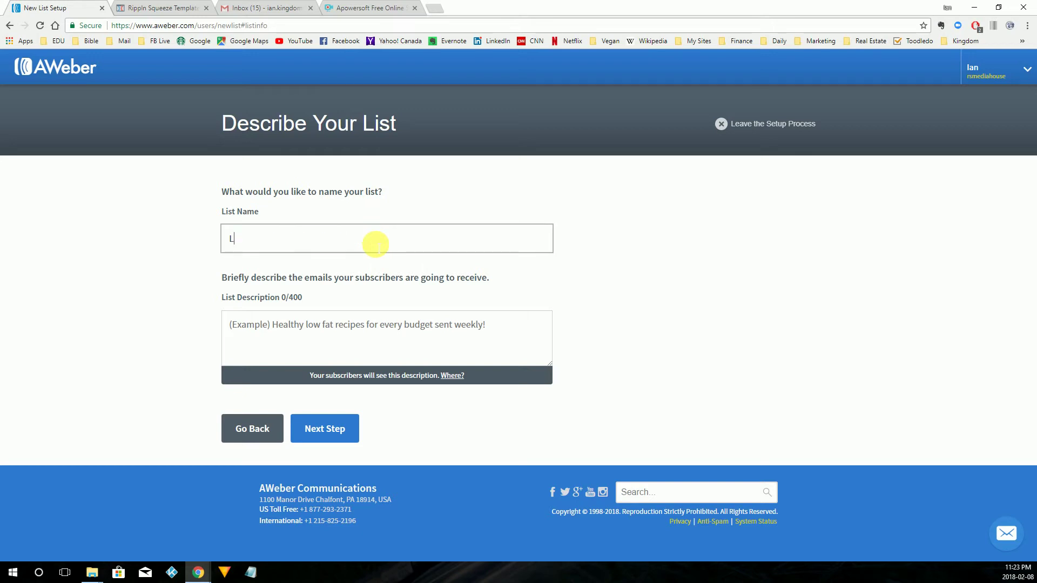
pyautogui.write('anding Page Dewm')
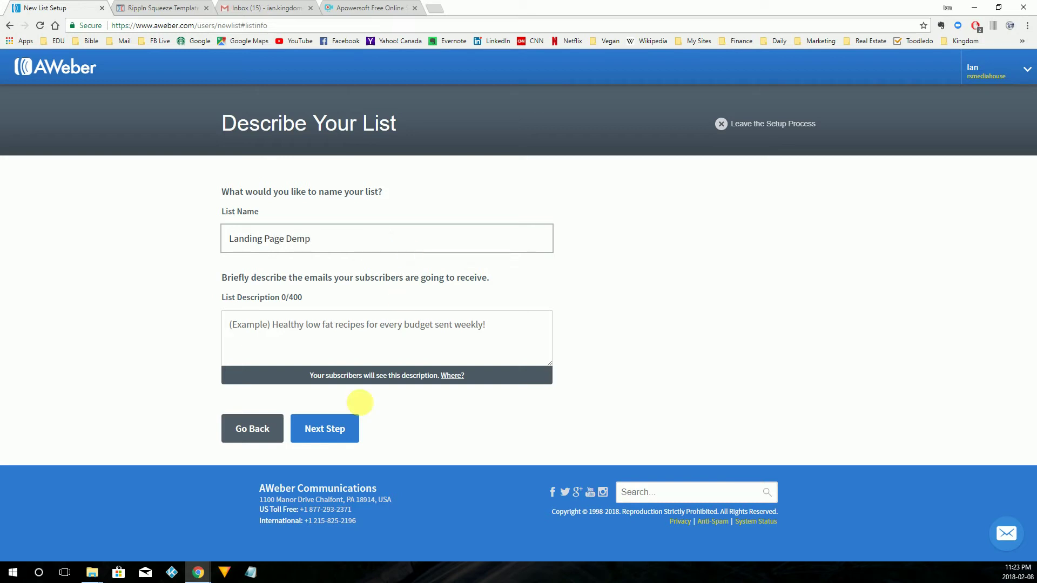
pyautogui.click(384, 335)
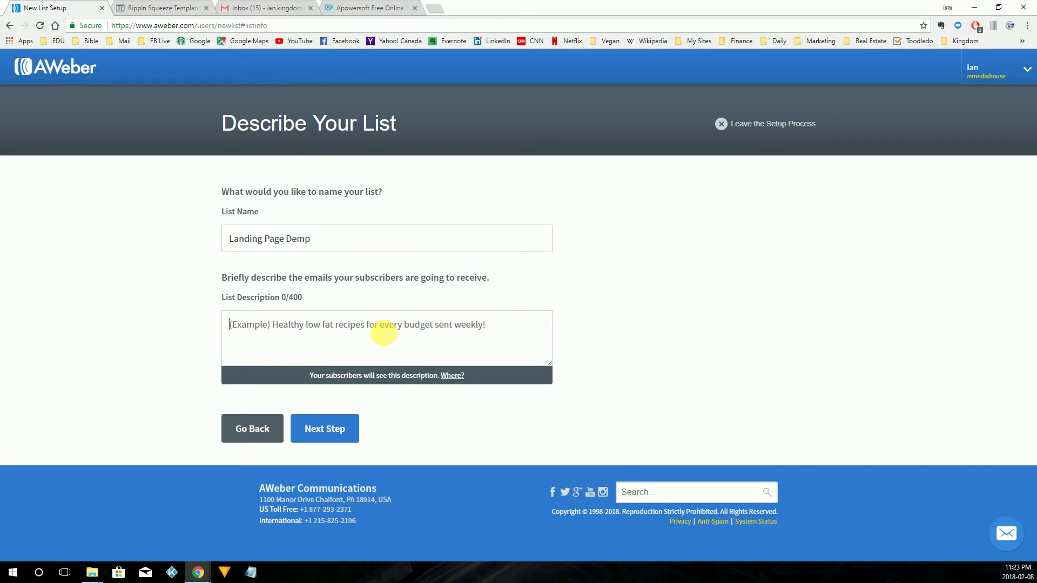
pyautogui.write('This i')
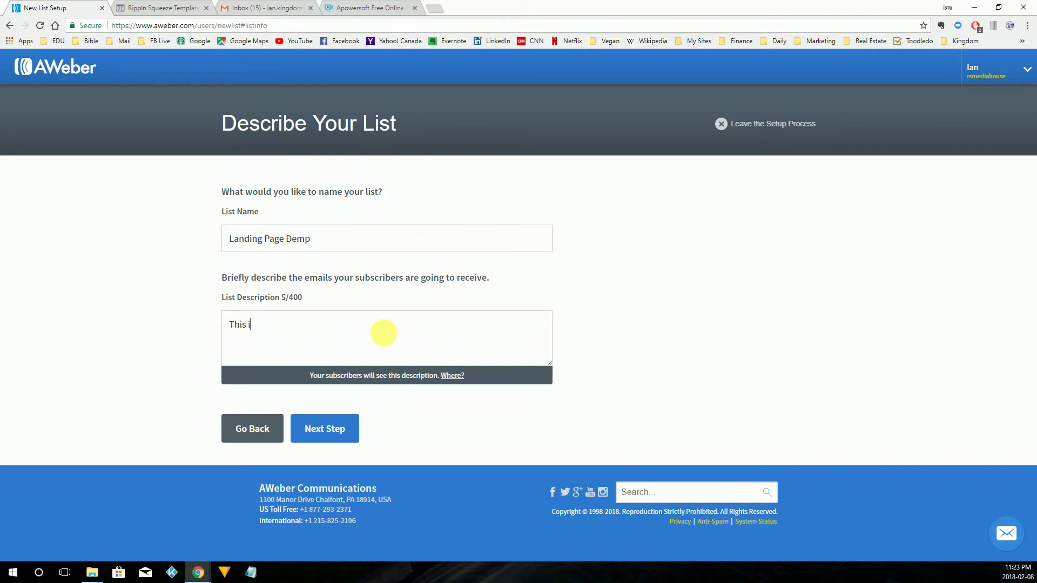
pyautogui.write('s demo ')
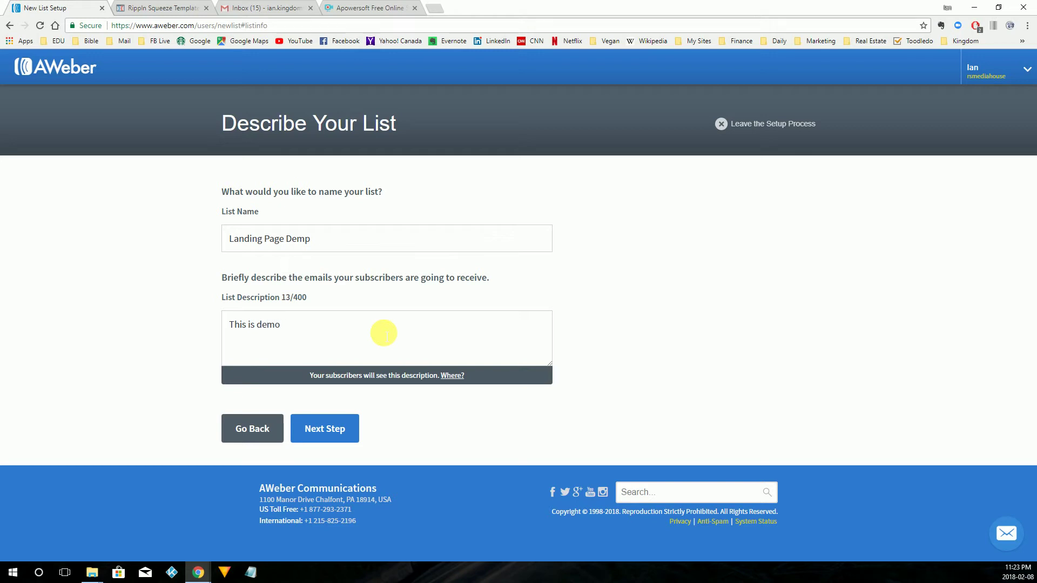
pyautogui.write('landing page email list.')
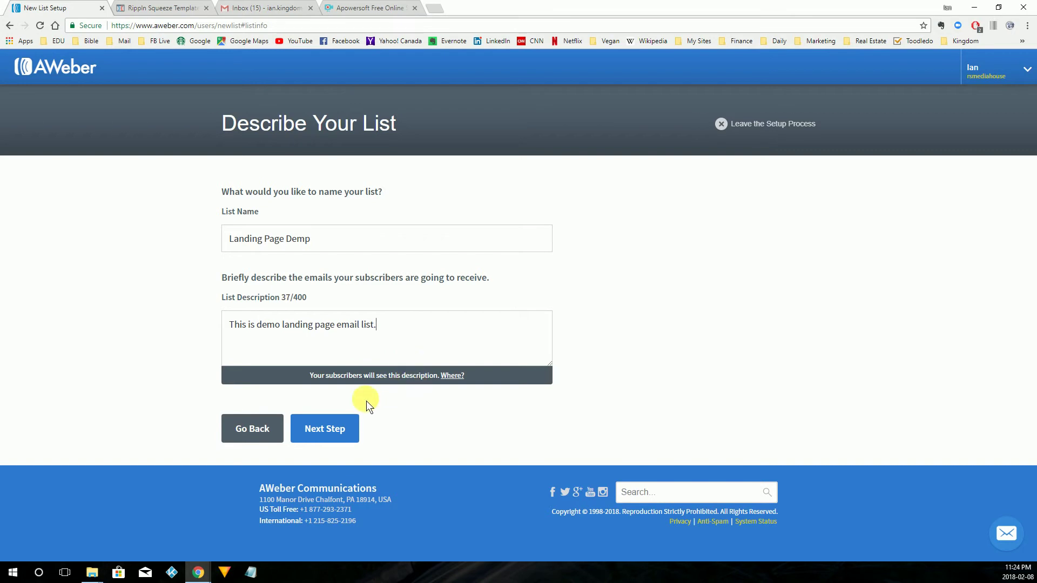
# Accept the default confirmation message unchanged and create the list.
pyautogui.click(333, 433)
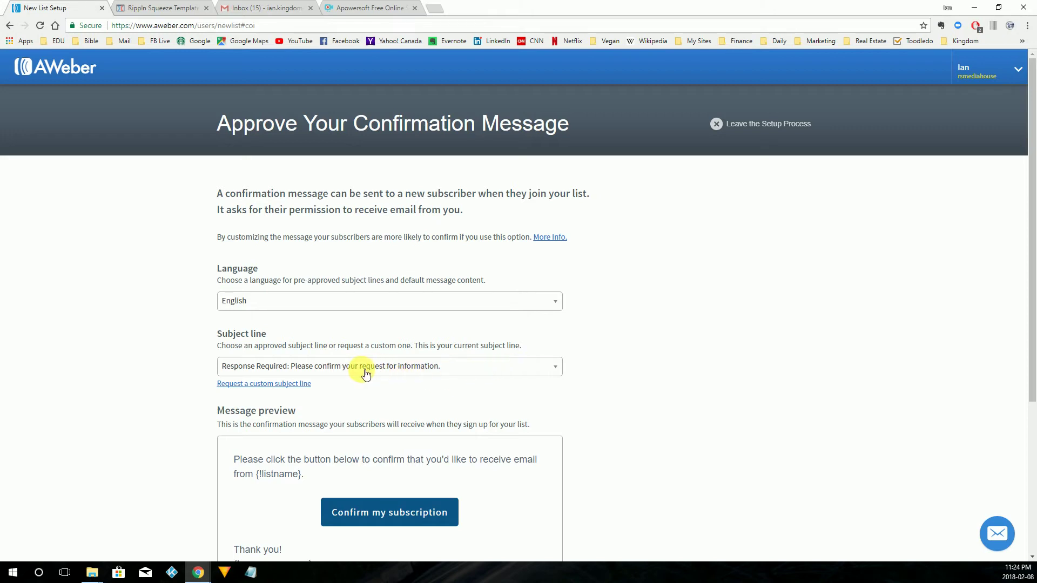
pyautogui.scroll(-3, 504, 378)
pyautogui.scroll(1, 432, 329)
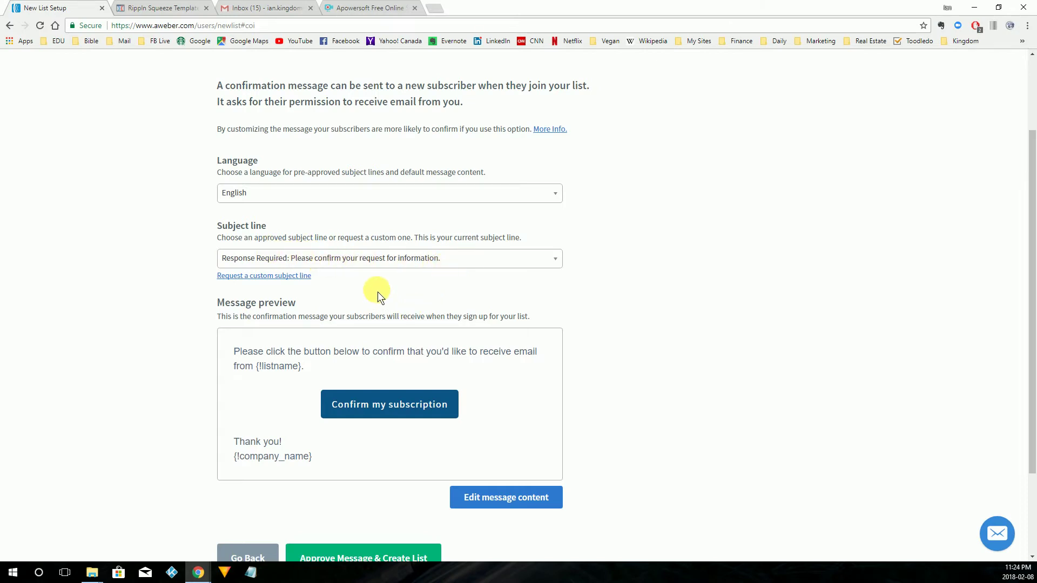
pyautogui.scroll(-1, 378, 292)
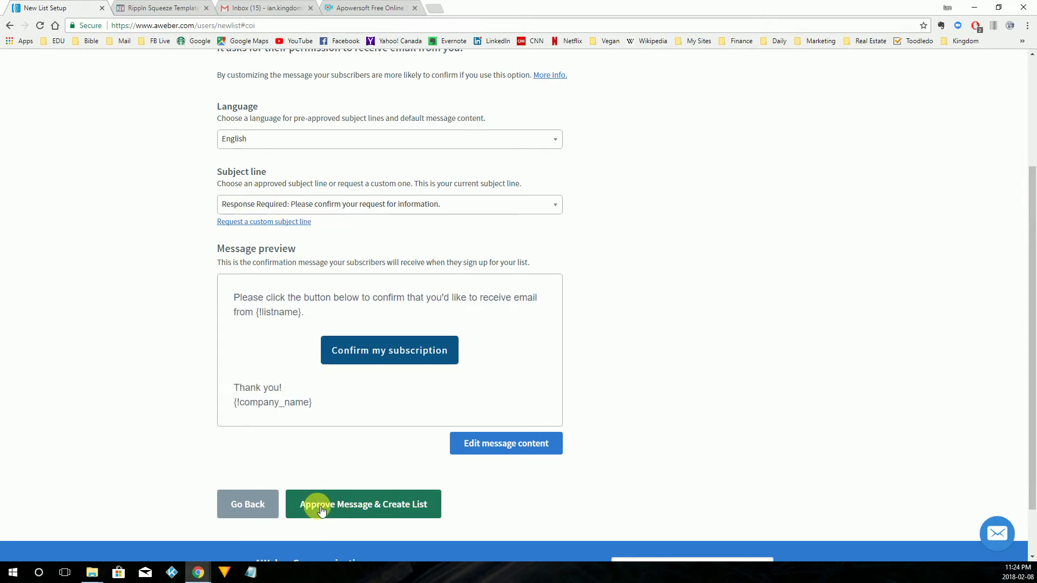
pyautogui.click(409, 504)
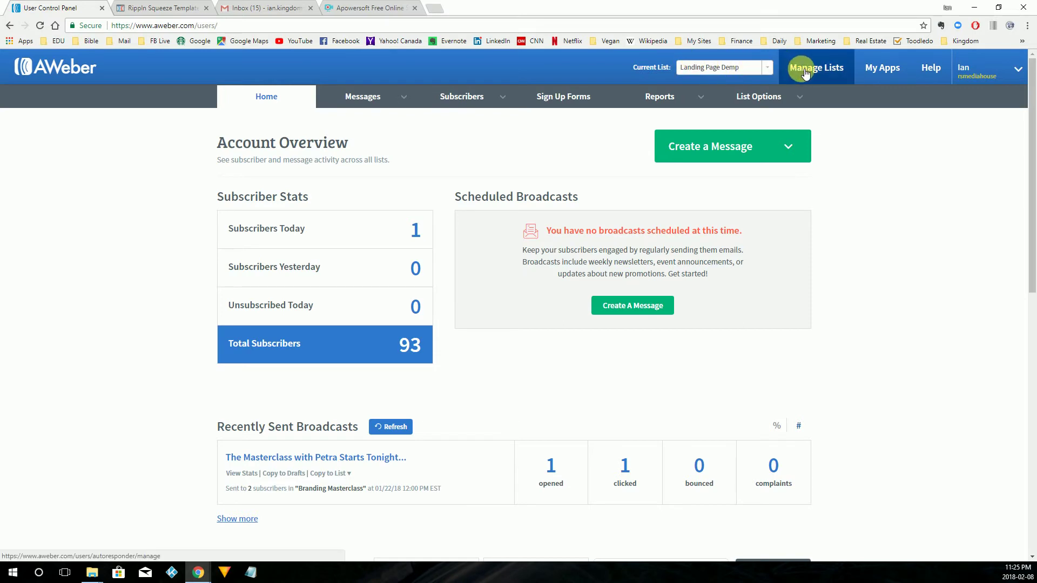
# In the current list's settings, add a new-subscriber notification recipient with their name and e-mail.
pyautogui.moveTo(781, 99)
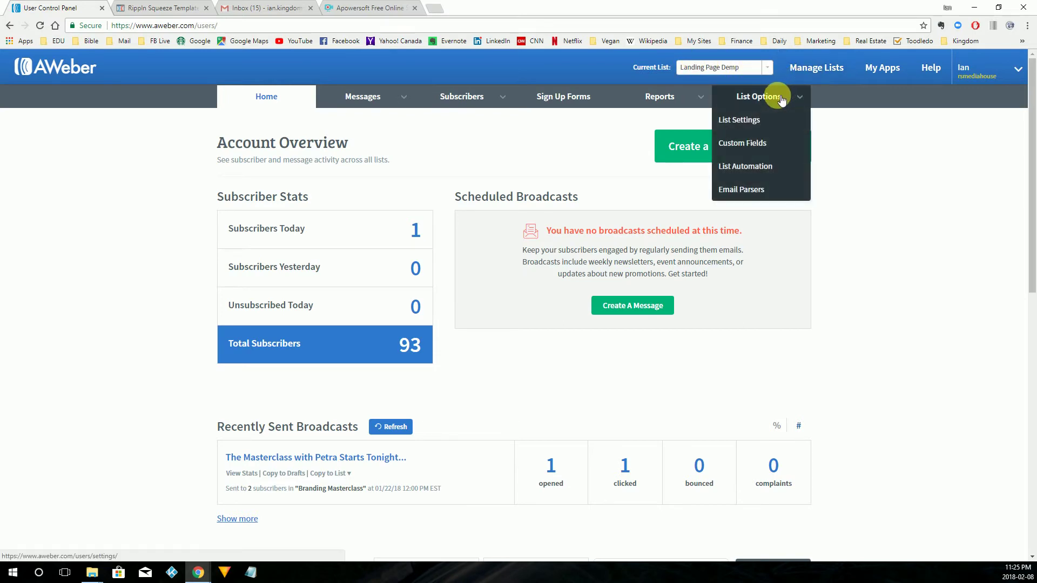
pyautogui.click(747, 123)
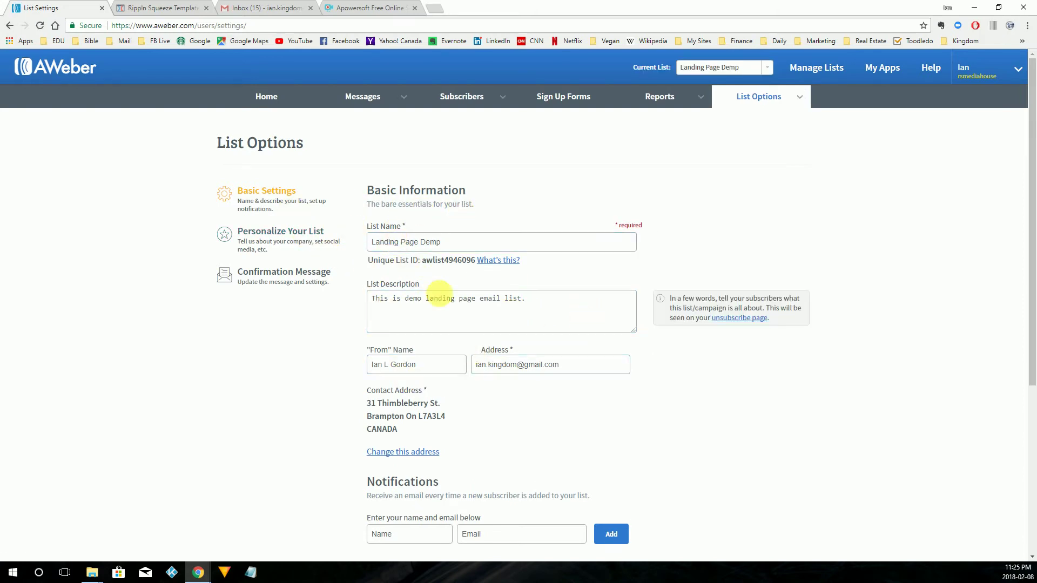
pyautogui.scroll(-4, 440, 295)
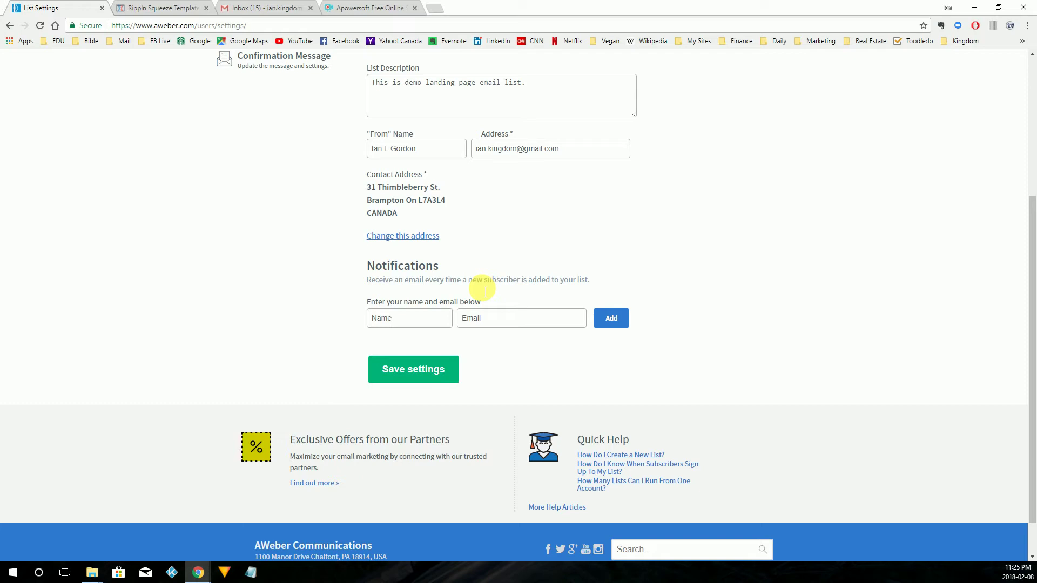
pyautogui.click(430, 319)
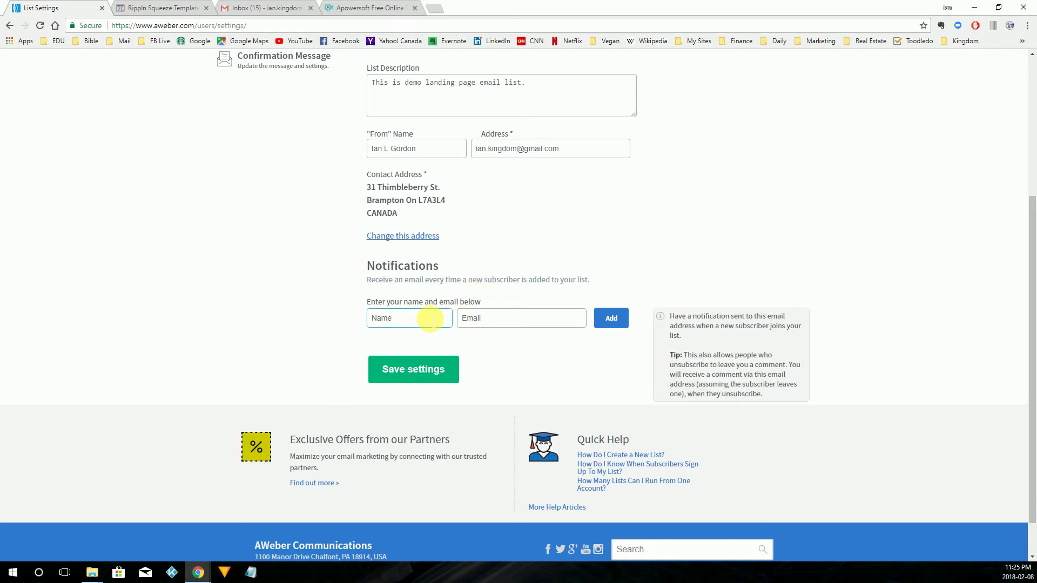
pyautogui.click(424, 318)
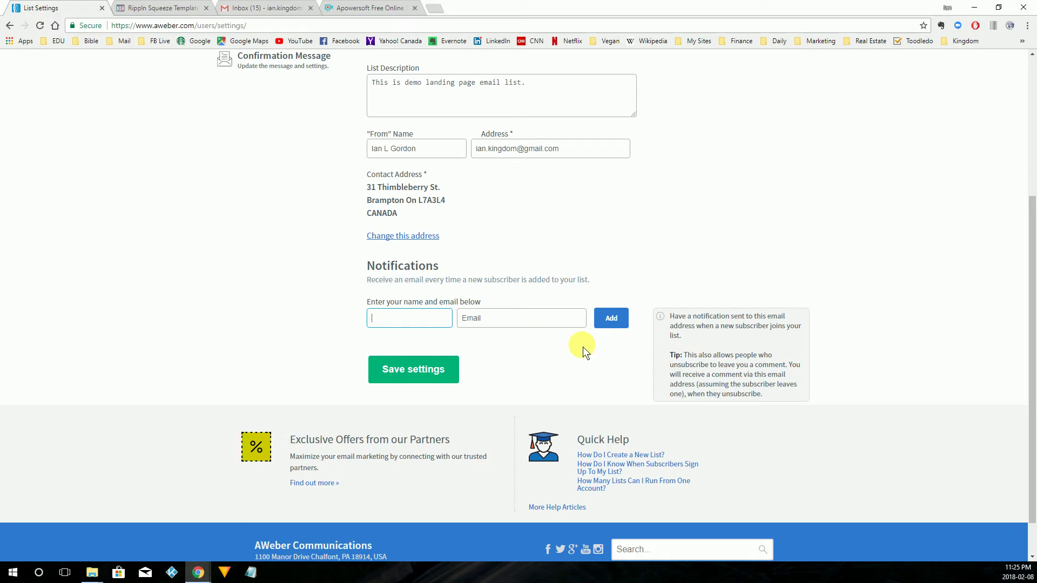
pyautogui.write('Mr Gordon')
pyautogui.press('Tab')
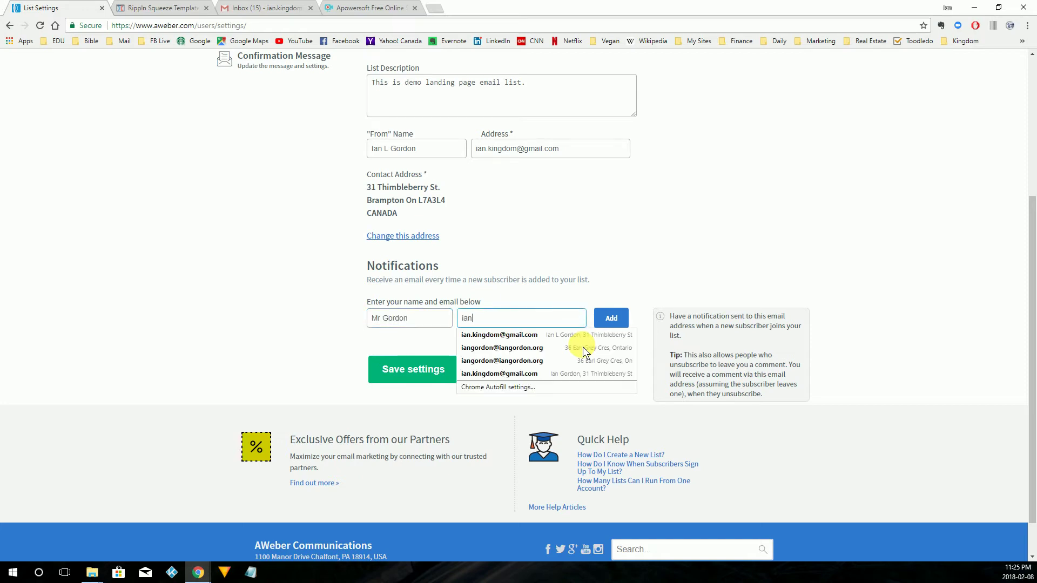
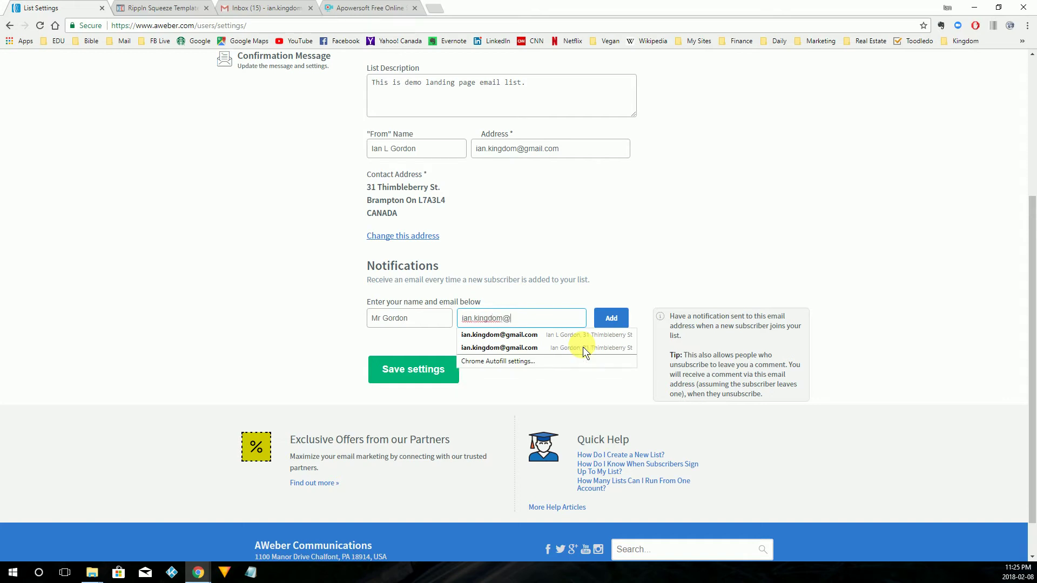
pyautogui.click(569, 258)
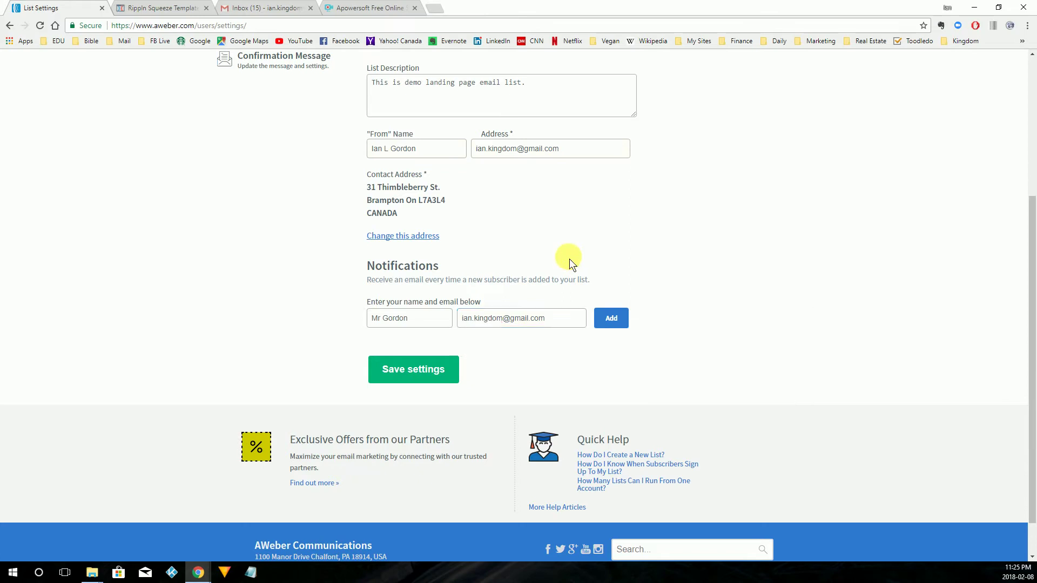
pyautogui.click(611, 318)
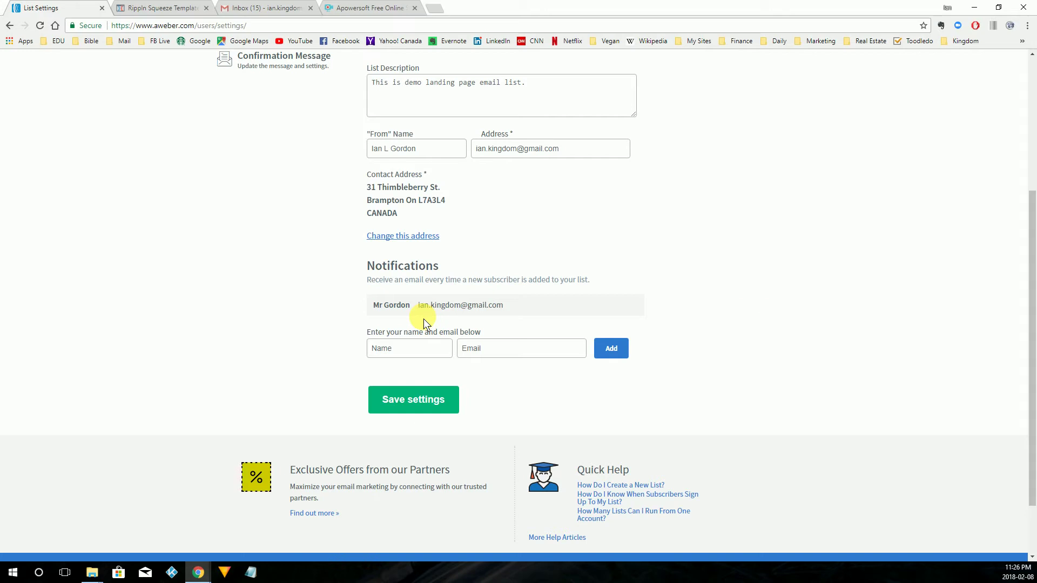
# Save the list's basic settings.
pyautogui.click(405, 354)
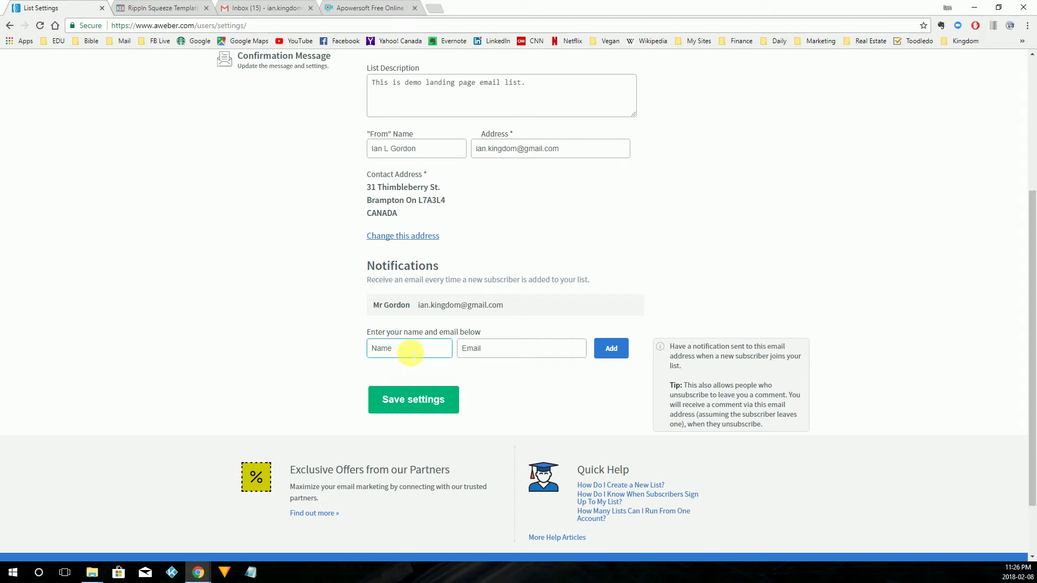
pyautogui.click(412, 399)
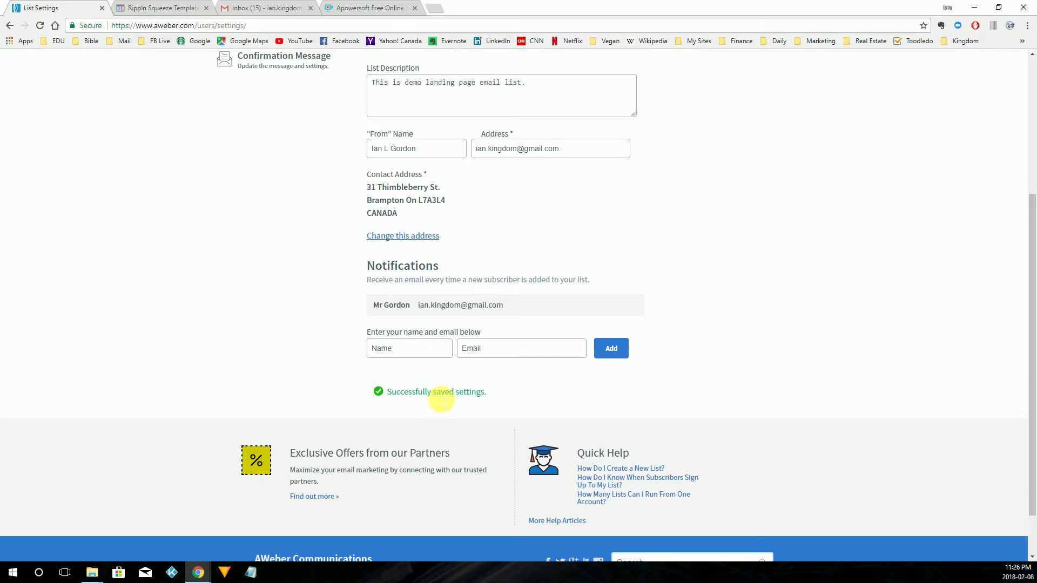
pyautogui.scroll(4, 395, 367)
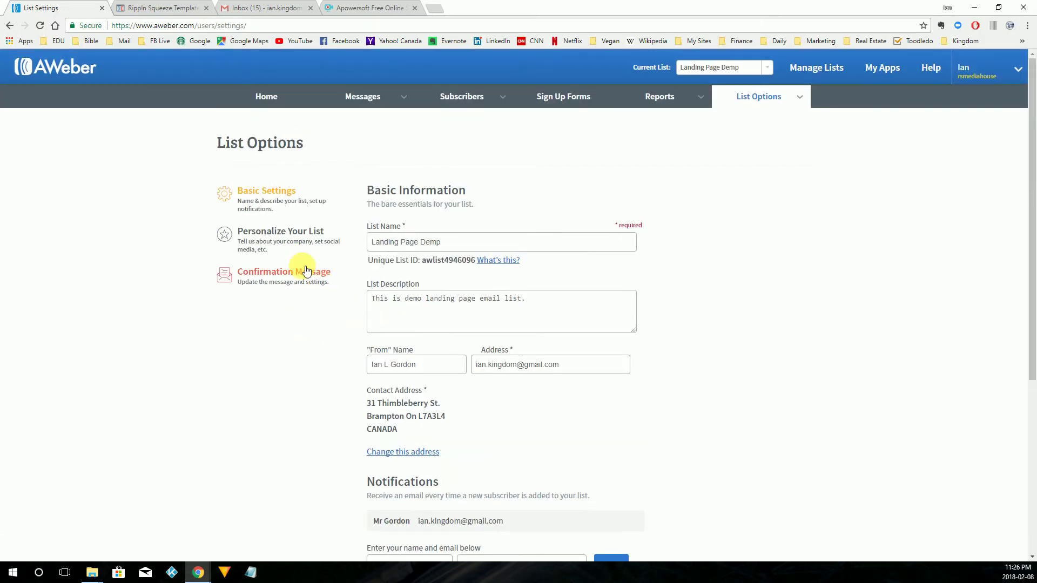
# Set the Personalize Your List email signature to 'Your Strategic Partner' and save the settings.
pyautogui.click(282, 236)
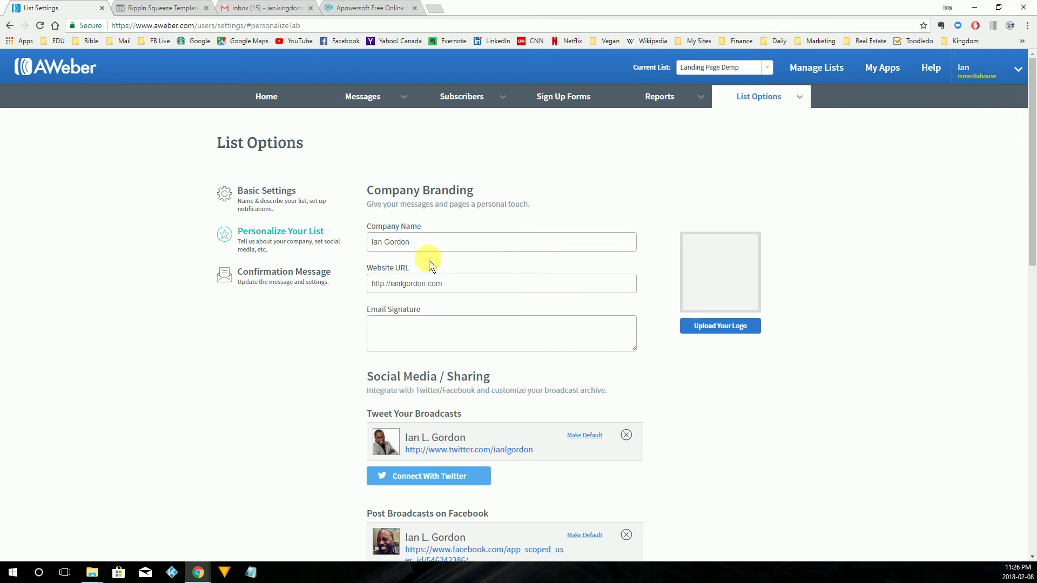
pyautogui.click(395, 342)
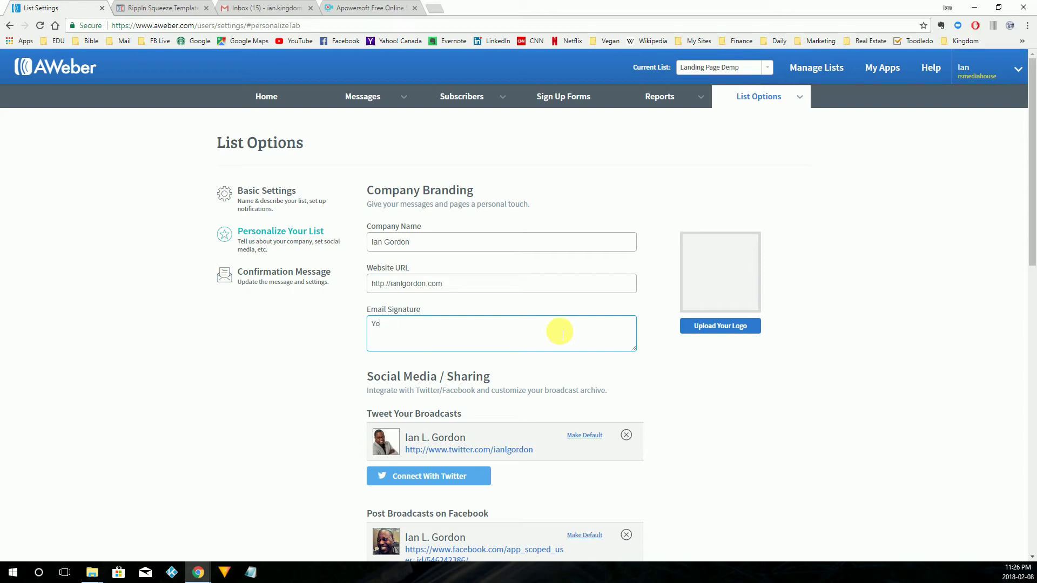
pyautogui.write('Strategic Partner')
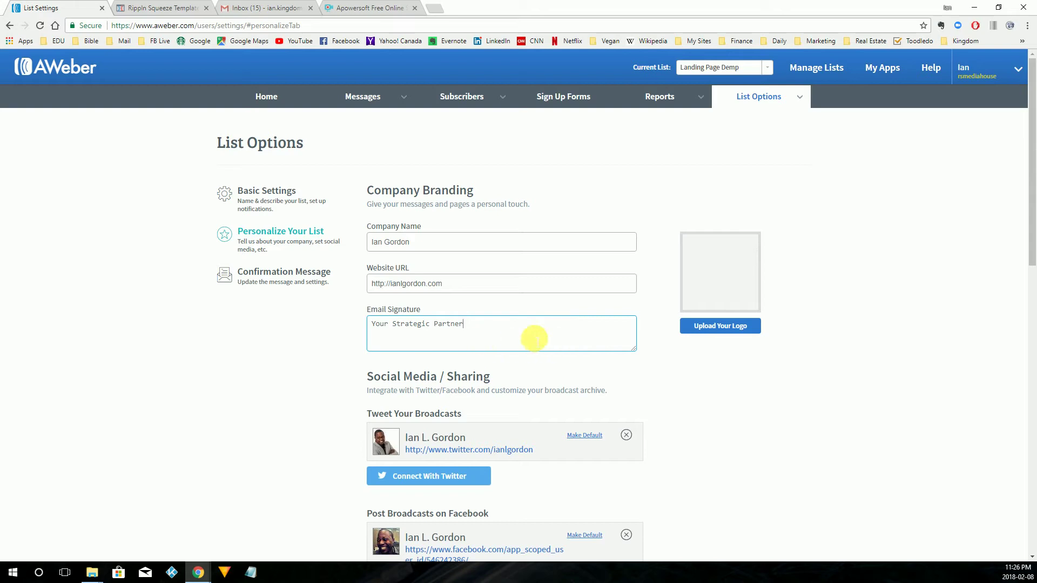
pyautogui.write('"')
pyautogui.scroll(-8, 530, 364)
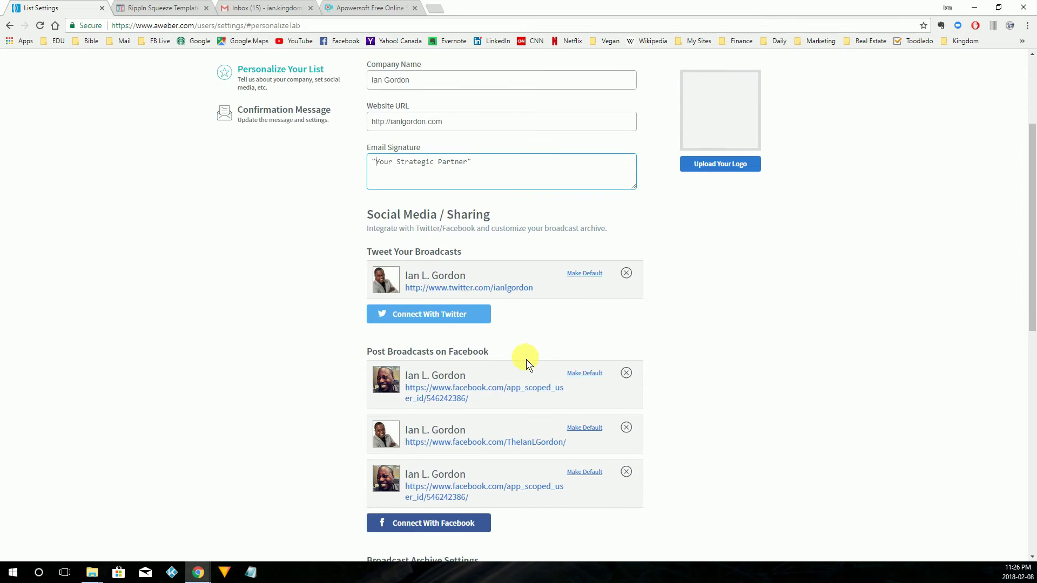
pyautogui.scroll(-4, 518, 364)
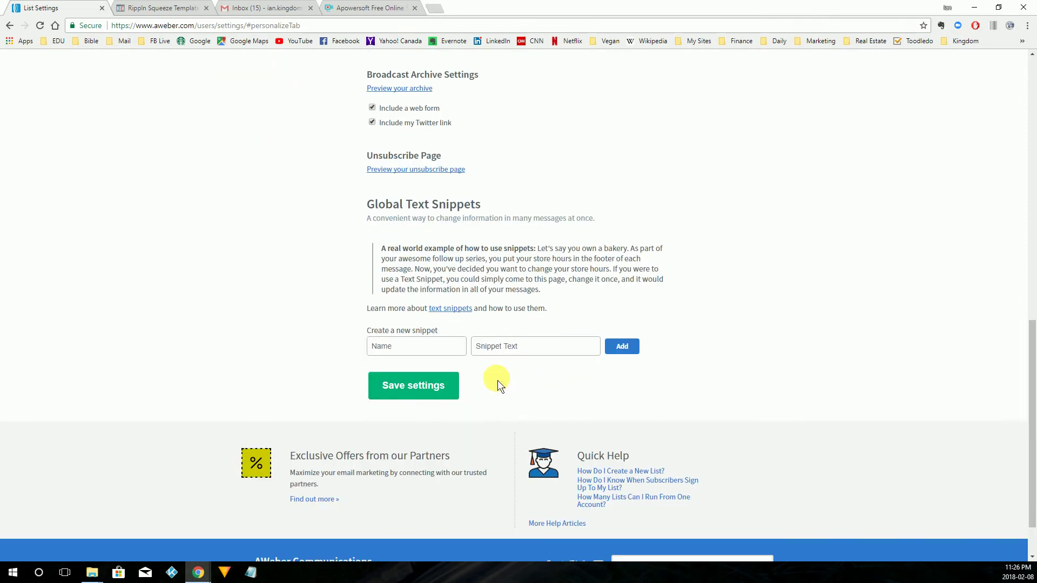
pyautogui.click(406, 387)
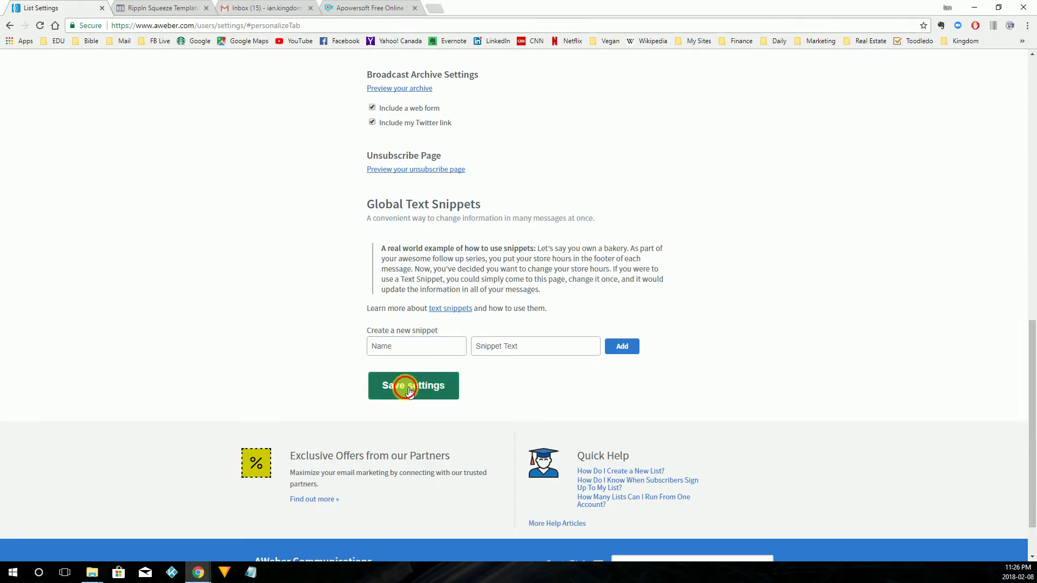
pyautogui.scroll(12, 257, 289)
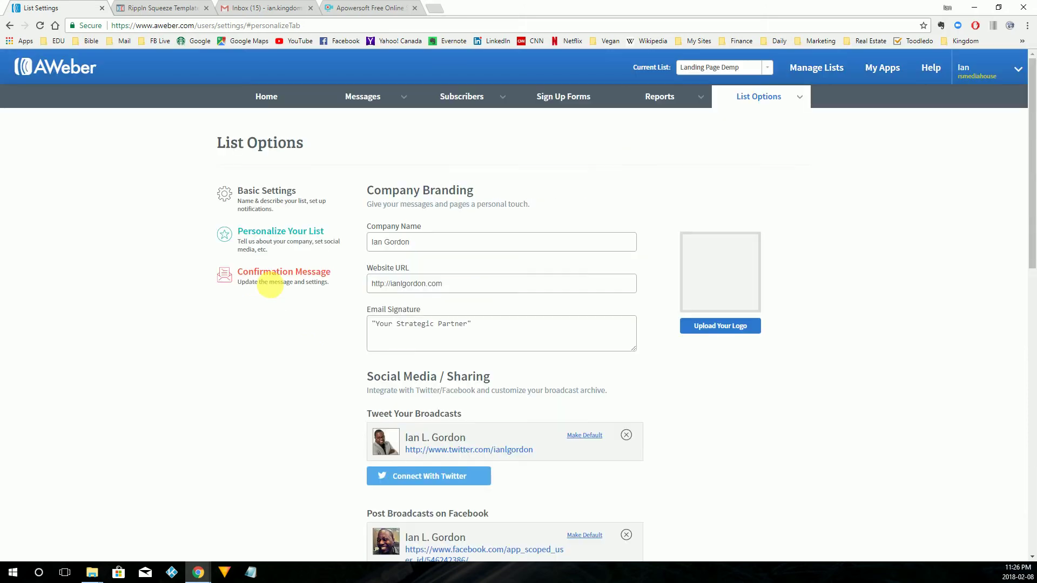
# Switch off confirmation messages for sign up forms, accept the warning, and save the Confirmation Message settings.
pyautogui.click(295, 277)
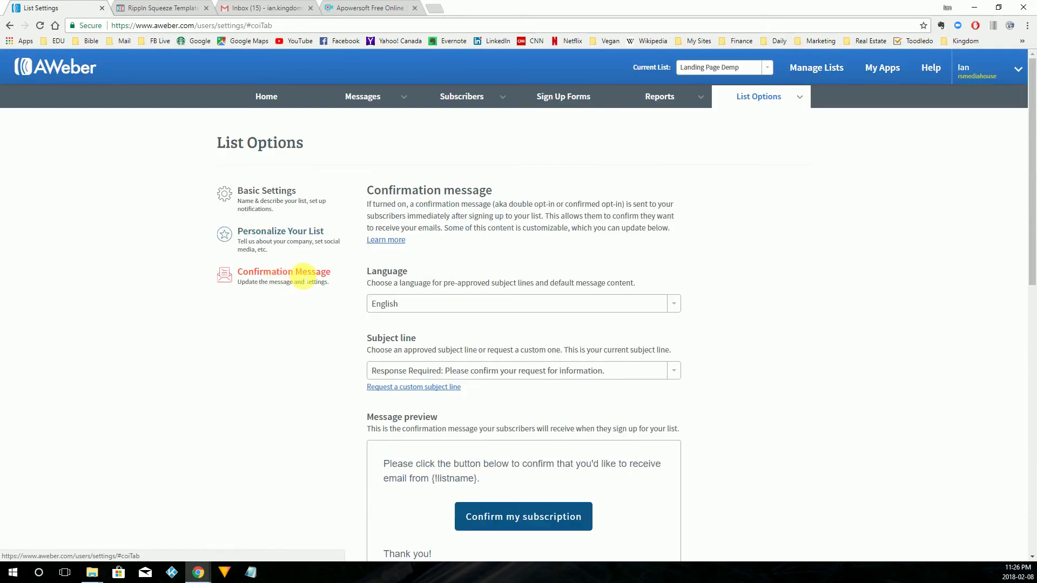
pyautogui.scroll(-5, 332, 444)
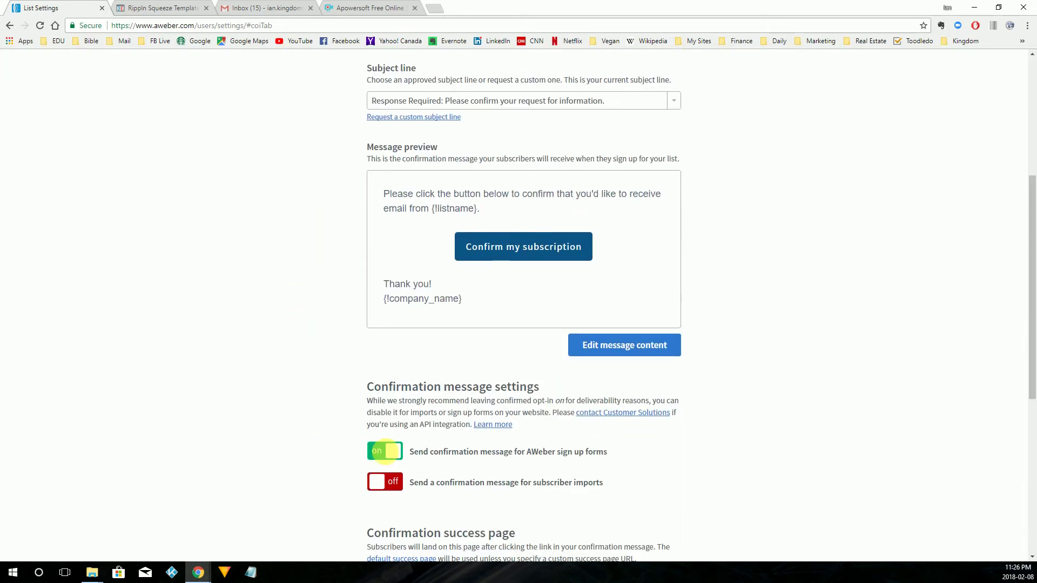
pyautogui.click(393, 454)
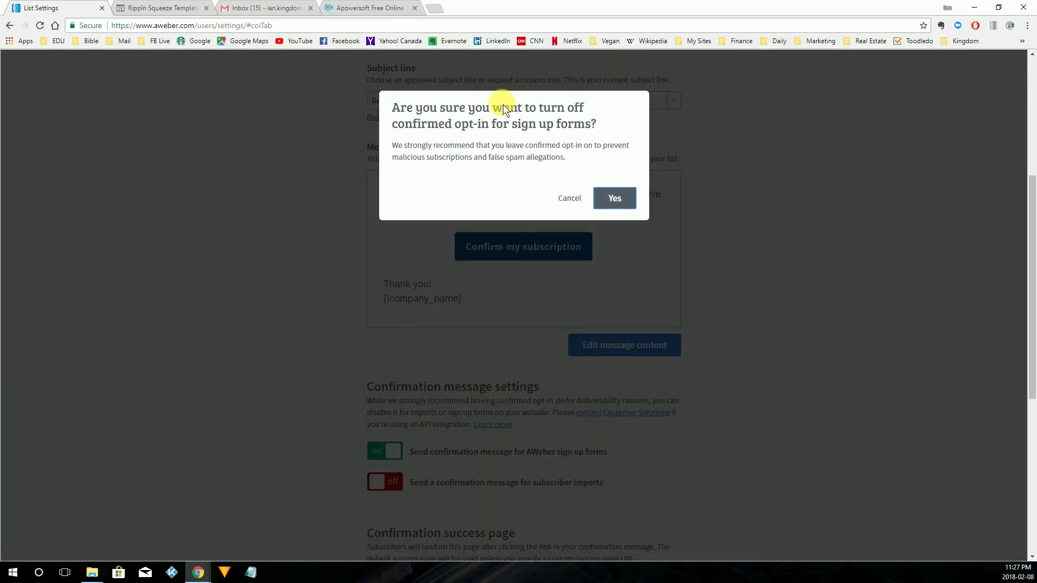
pyautogui.click(614, 197)
pyautogui.scroll(-4, 476, 421)
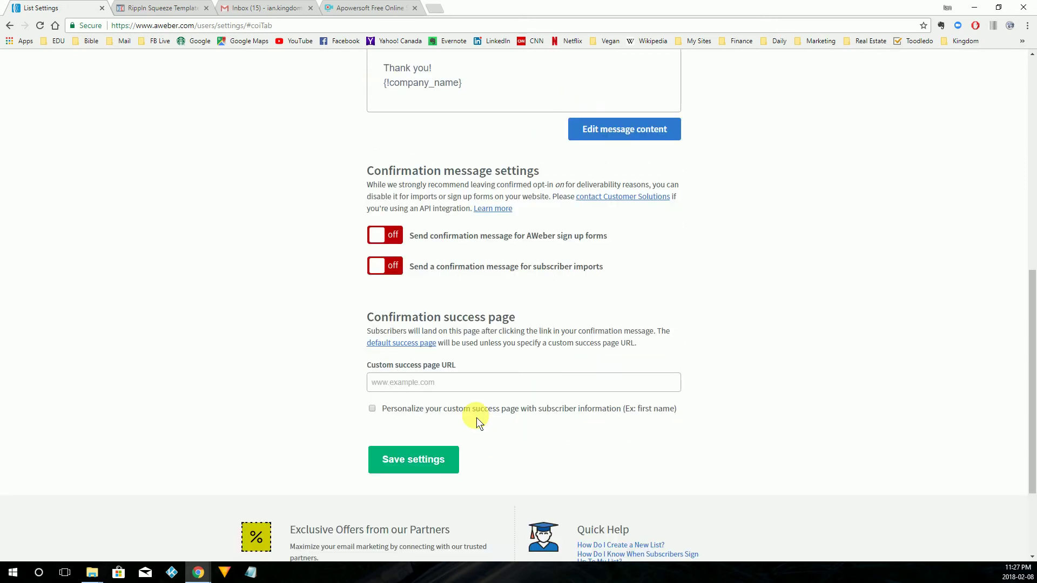
pyautogui.click(411, 468)
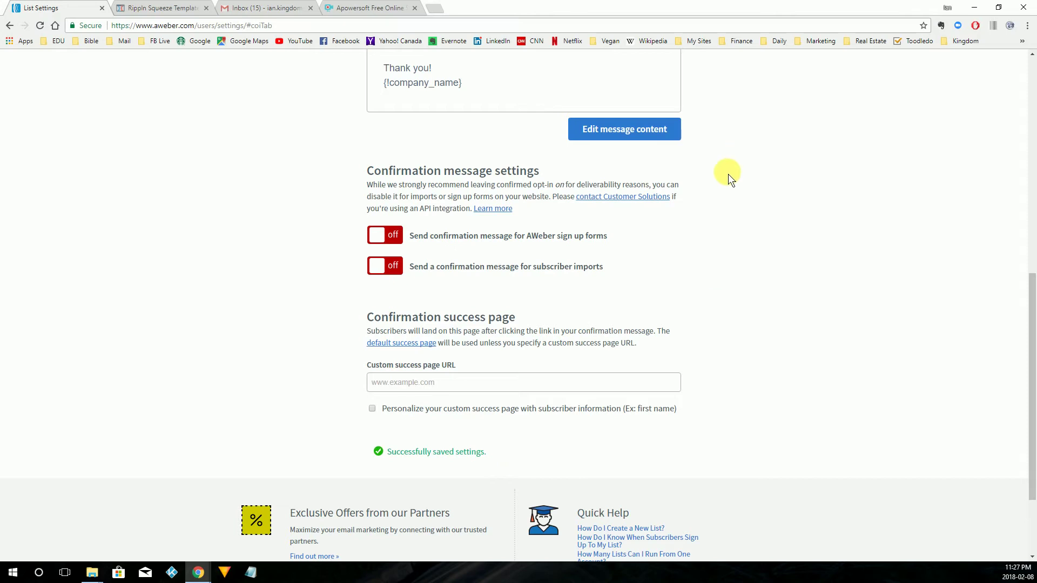
pyautogui.scroll(7, 728, 178)
pyautogui.scroll(2, 724, 192)
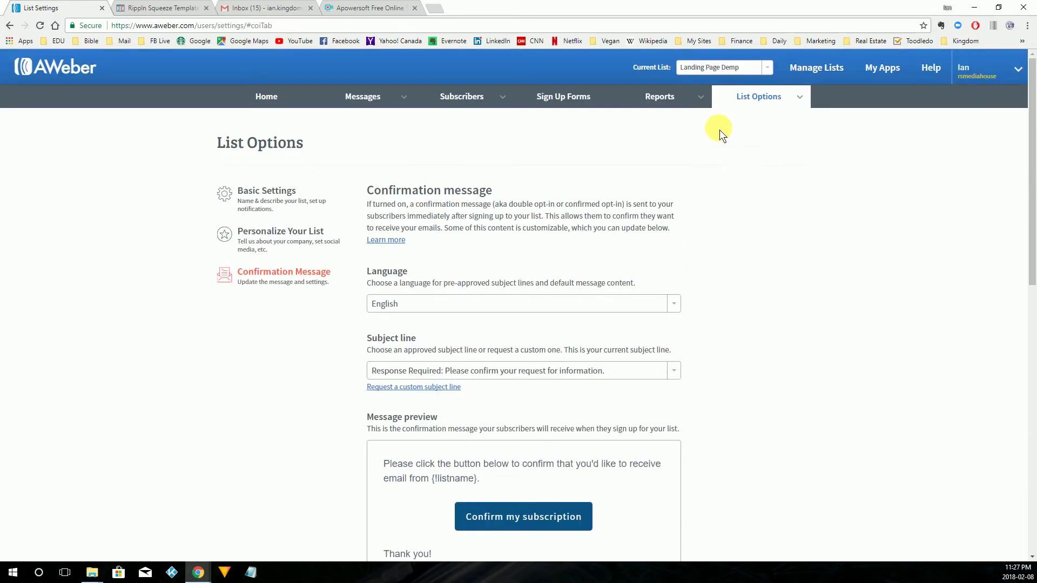
pyautogui.moveTo(761, 107)
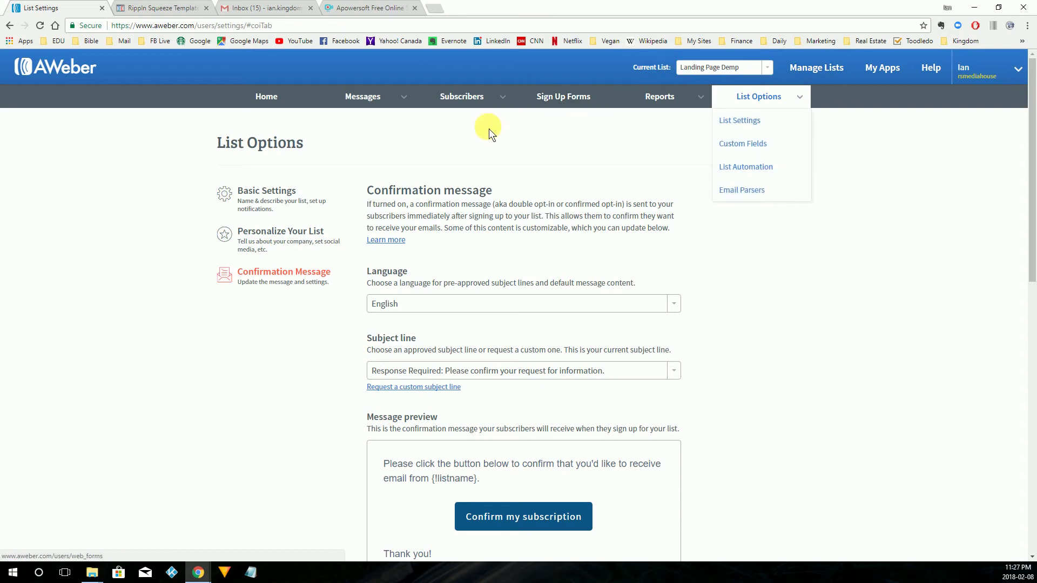
# Create the first sign up form with default Name and Email fields, save it, and go to Step 2.
pyautogui.click(565, 102)
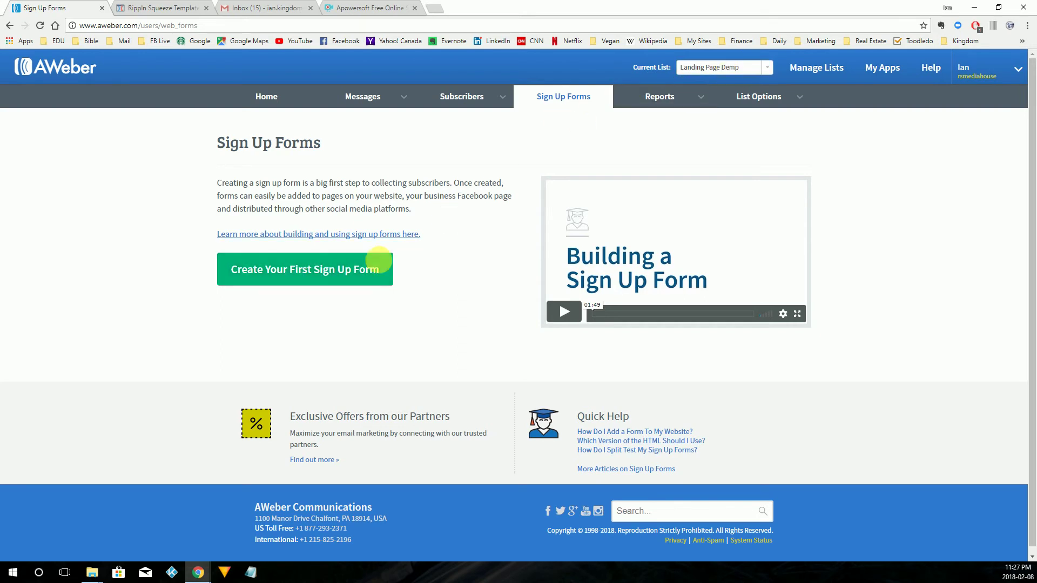
pyautogui.click(285, 277)
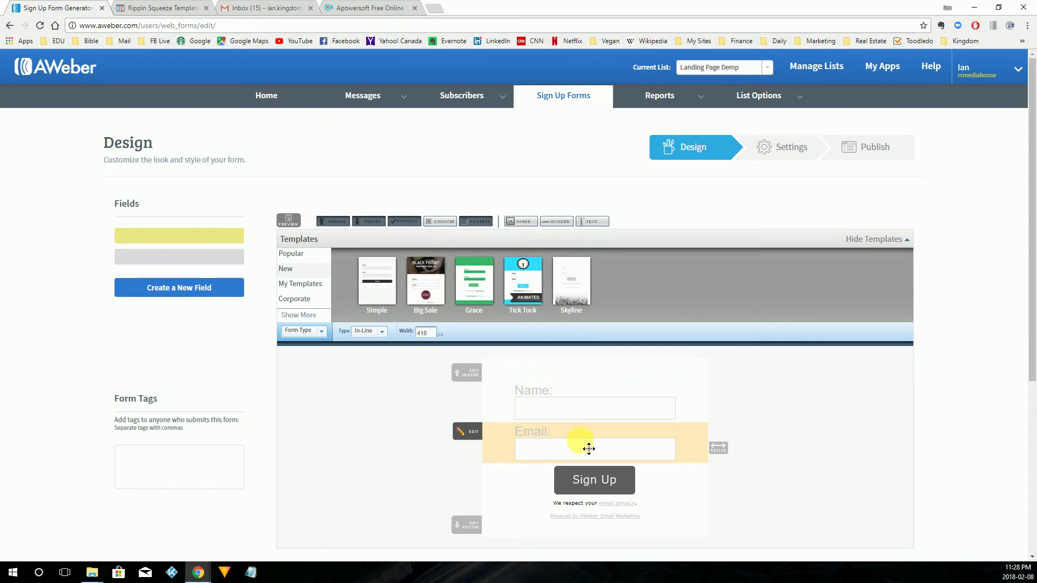
pyautogui.scroll(-3, 446, 432)
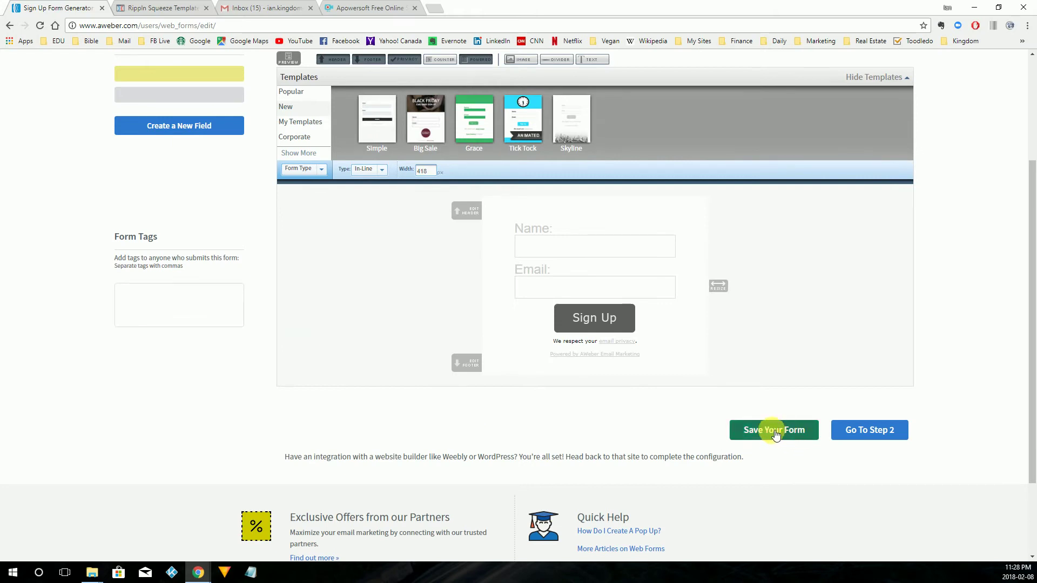
pyautogui.click(794, 432)
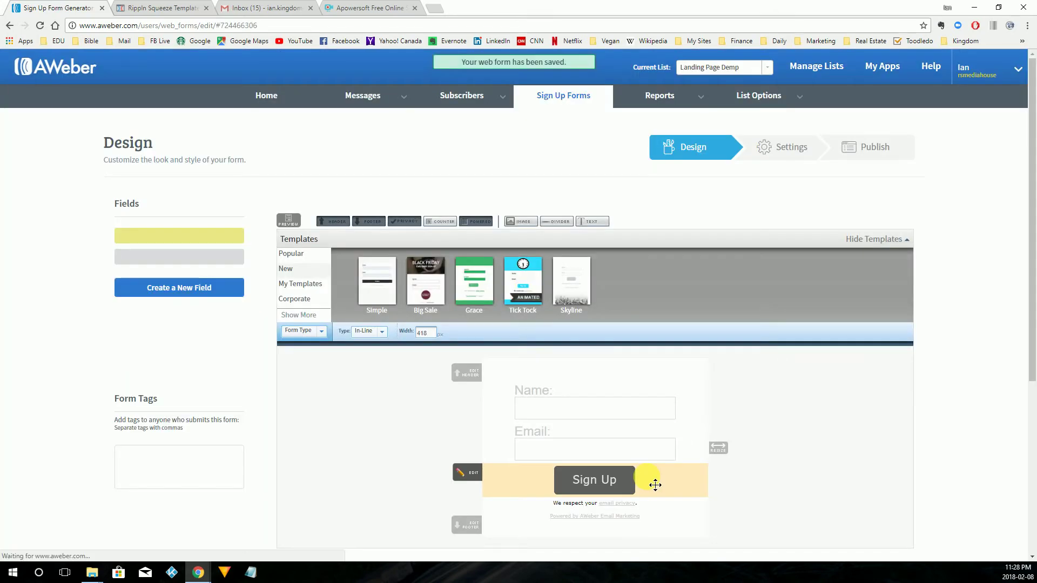
pyautogui.scroll(-4, 799, 461)
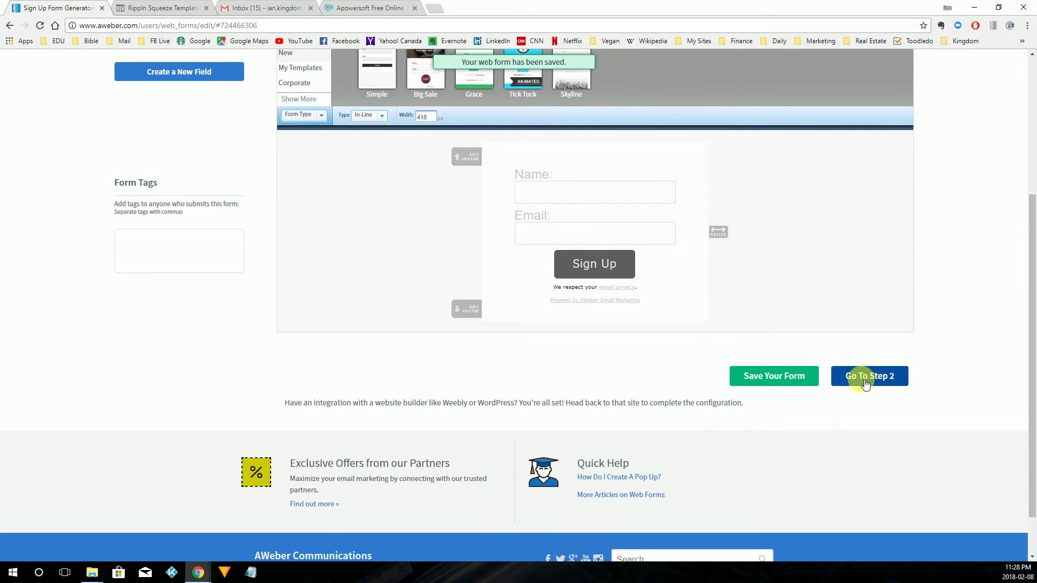
pyautogui.click(862, 376)
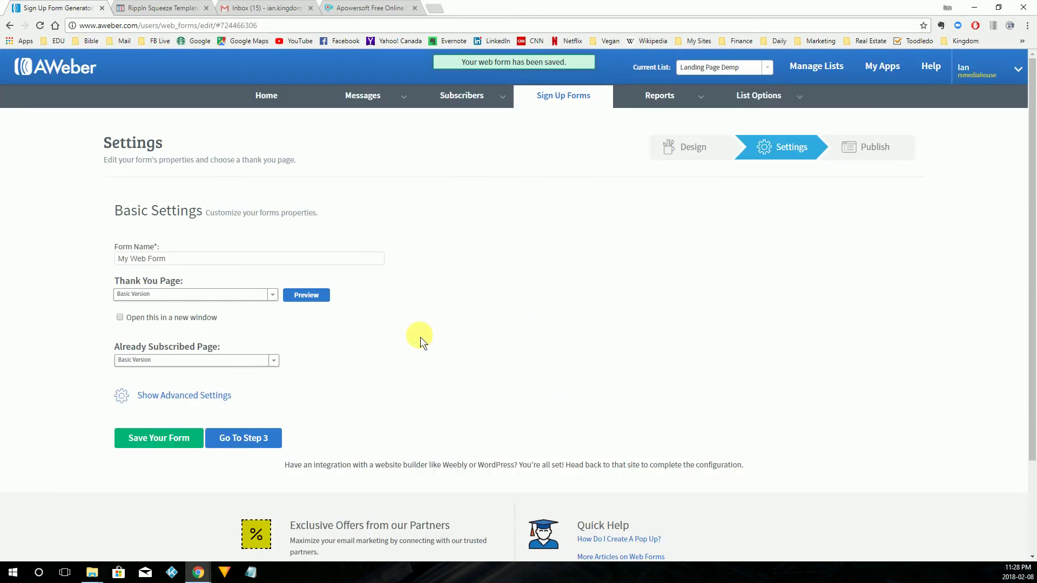
# Rename the form from 'My Web Form' to 'Landing Page Demo Form'.
pyautogui.click(181, 260)
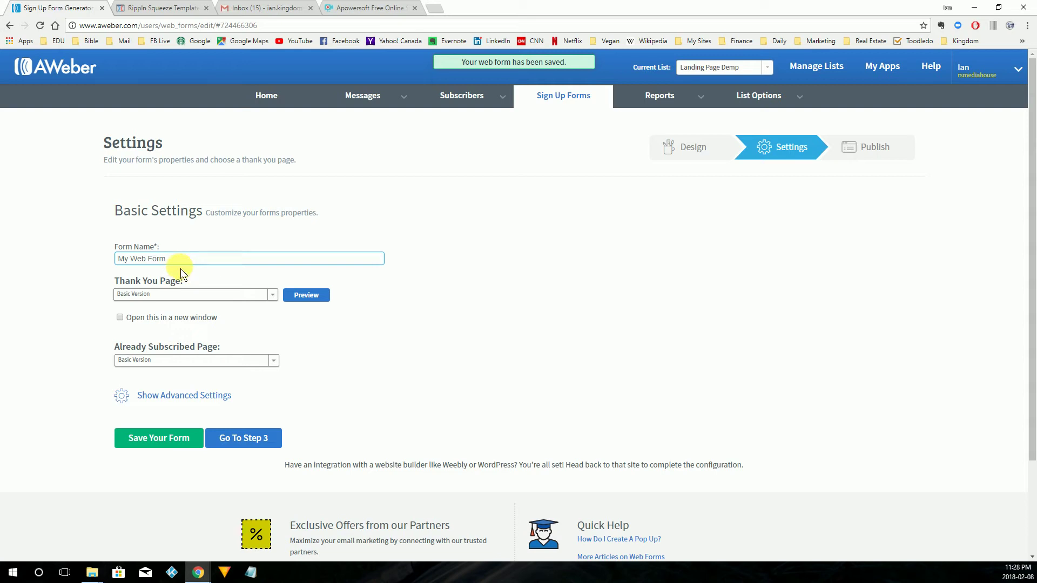
pyautogui.moveTo(181, 260); pyautogui.dragTo(23, 243)
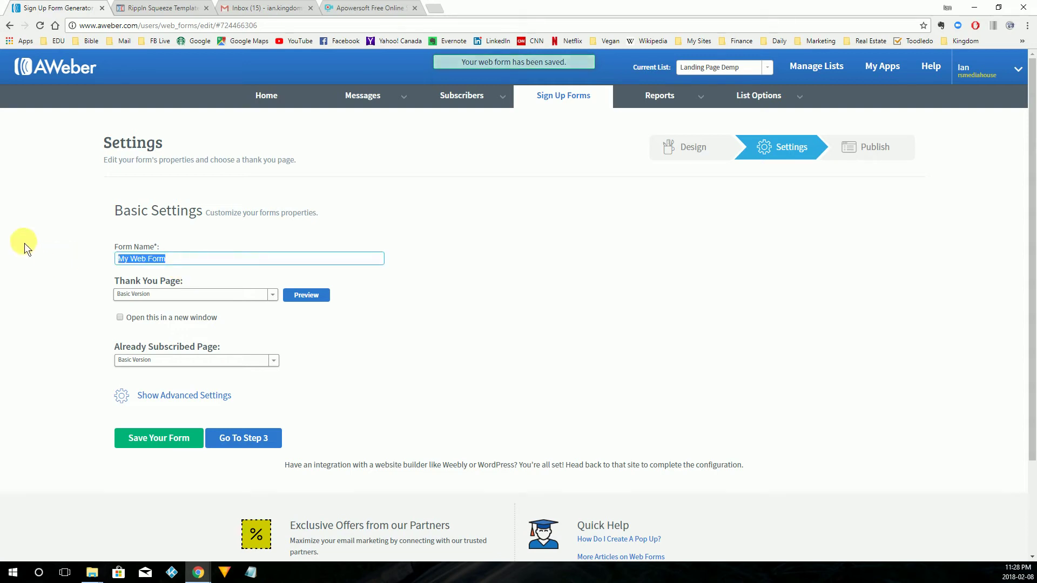
pyautogui.write('Lending')
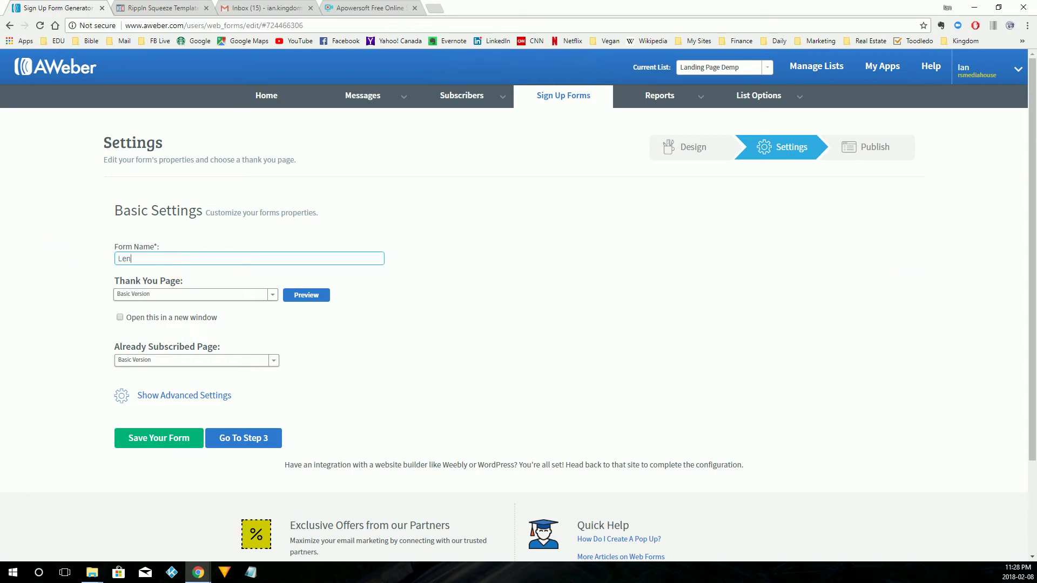
pyautogui.press('BackSpace')
pyautogui.press('BackSpace')
pyautogui.press('BackSpace')
pyautogui.press('BackSpace')
pyautogui.write('anding Page Demo Form')
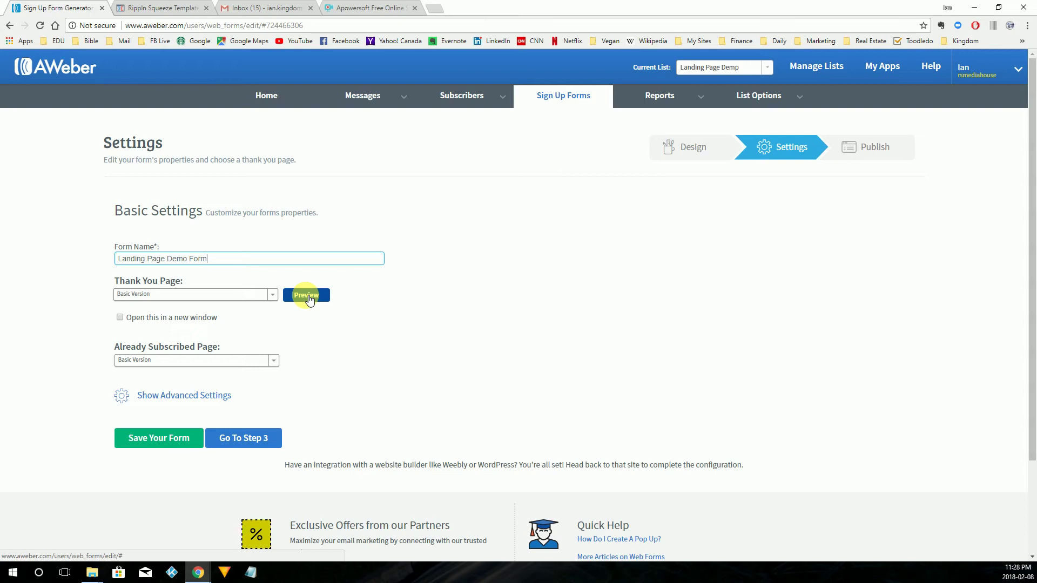
pyautogui.click(309, 297)
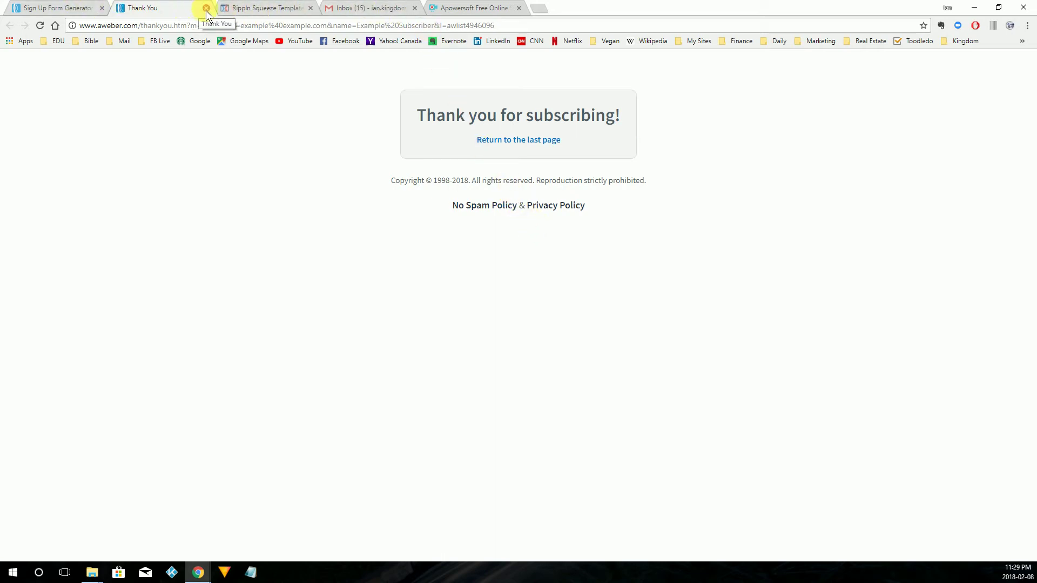
pyautogui.click(206, 8)
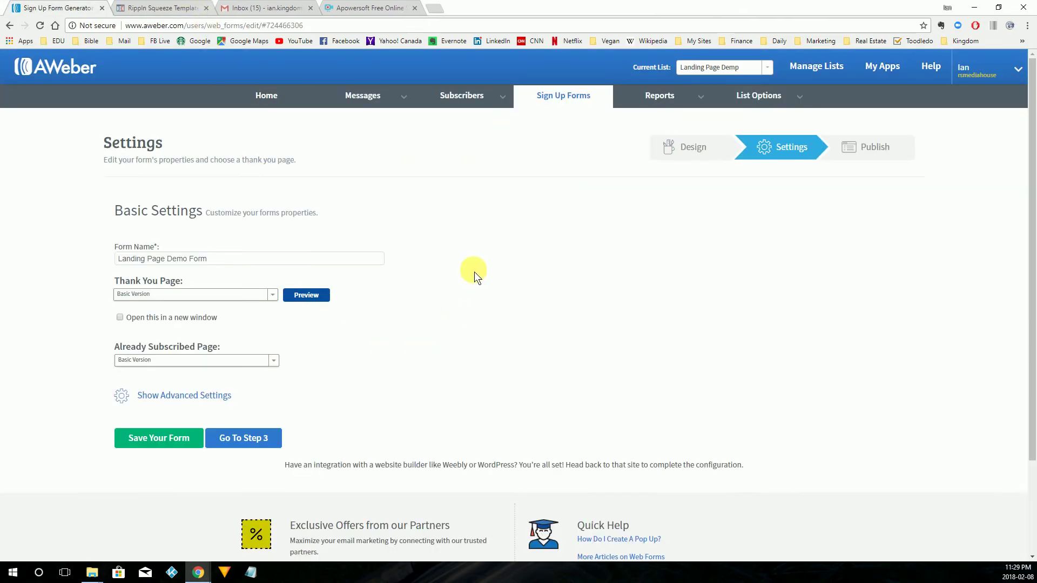
pyautogui.click(219, 294)
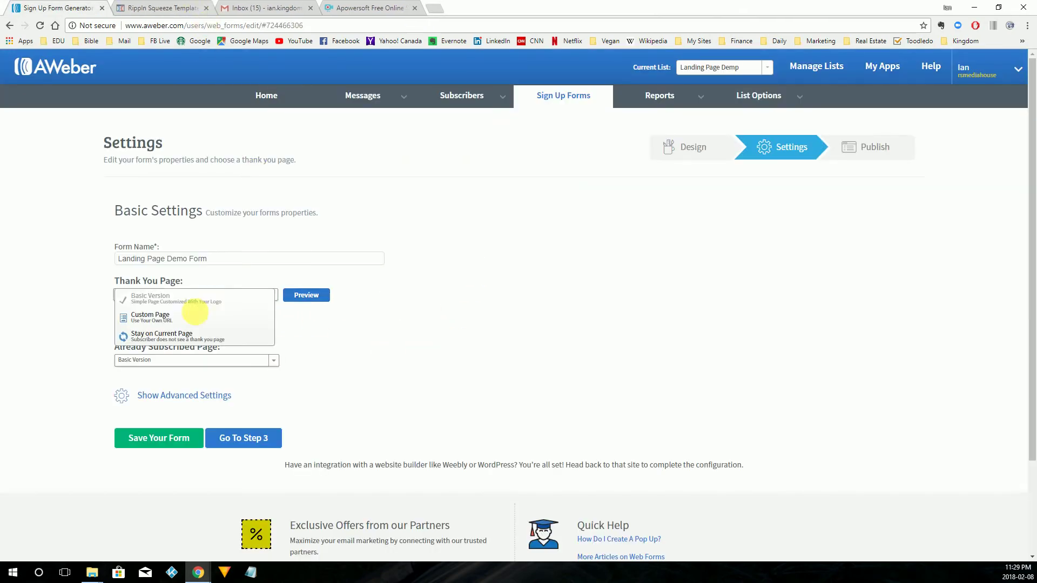
pyautogui.click(181, 323)
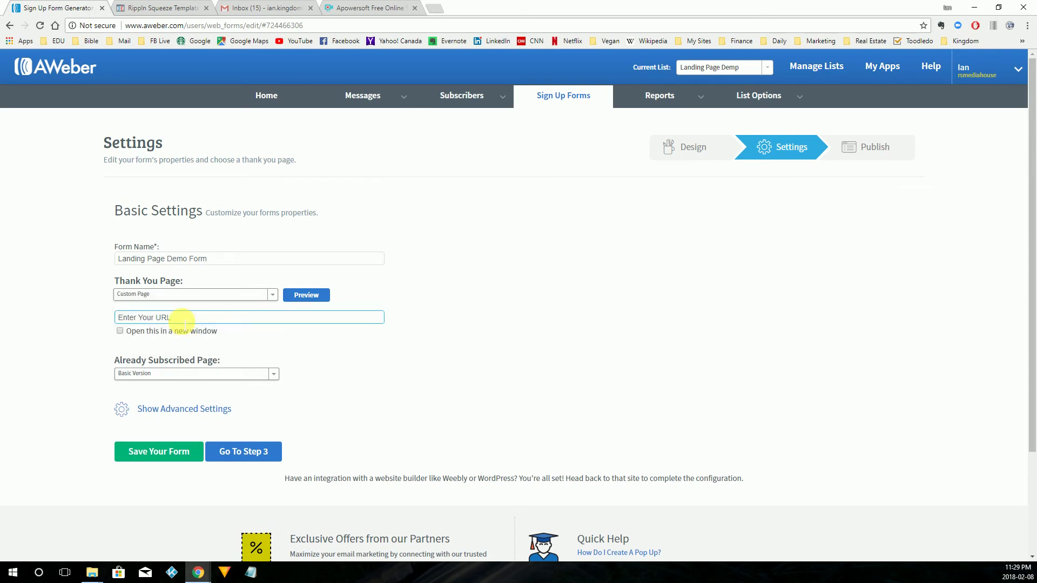
pyautogui.click(167, 318)
pyautogui.write('http://')
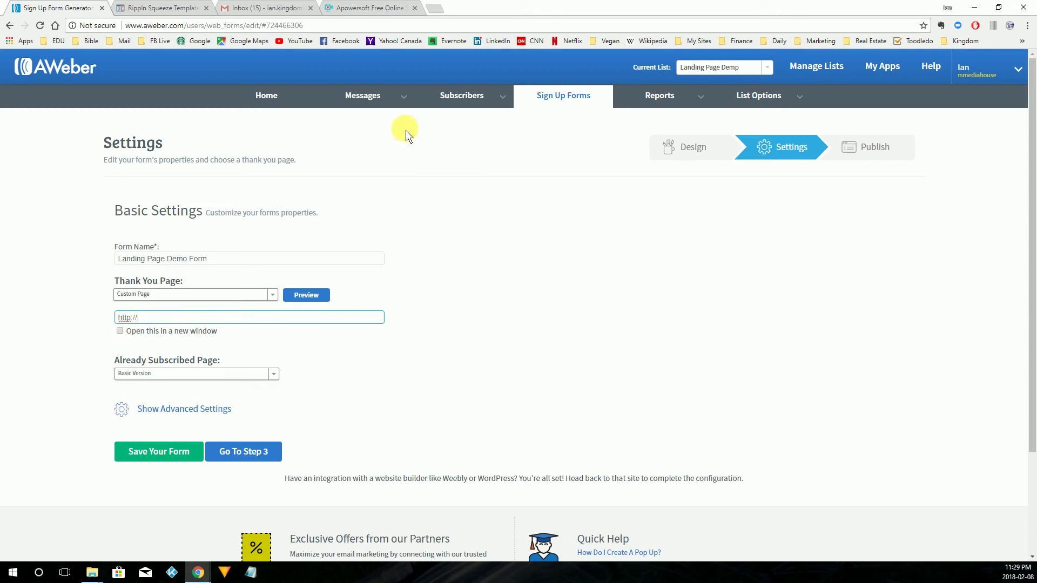
pyautogui.click(156, 13)
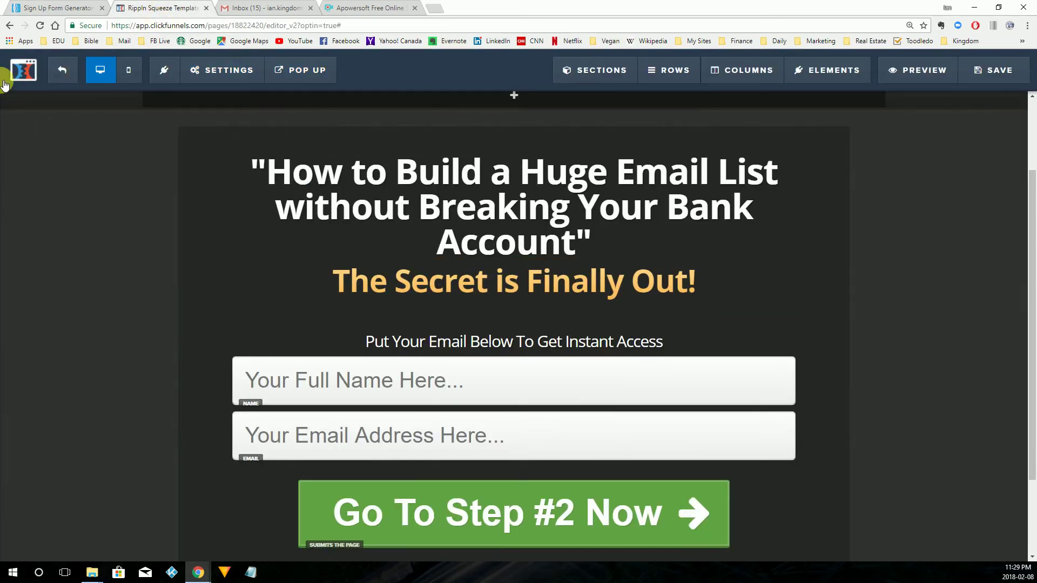
# Exit the squeeze page editor, open the Thank You Lead Magnet step, and copy its URL.
pyautogui.click(70, 73)
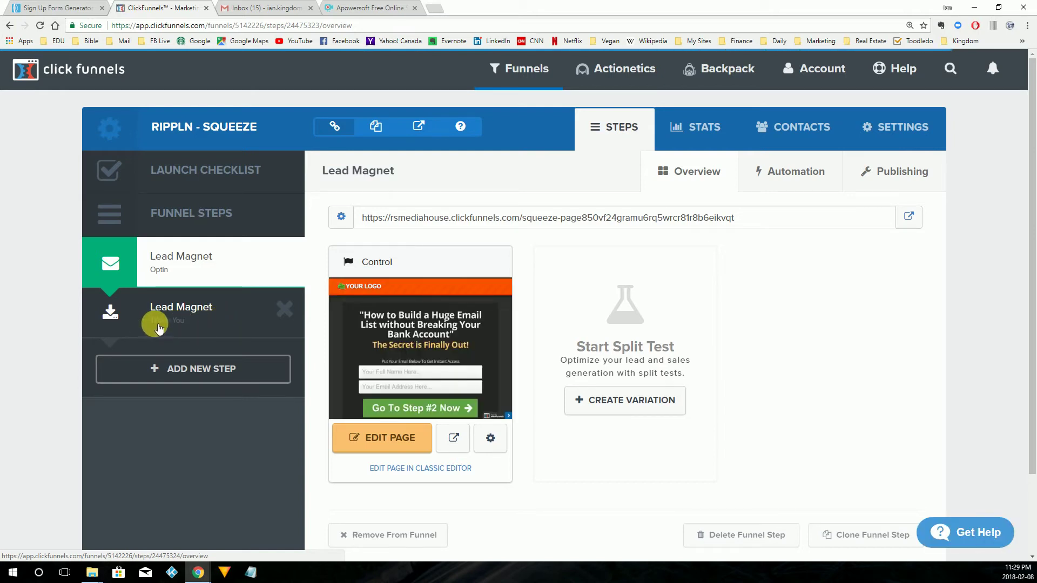
pyautogui.click(207, 319)
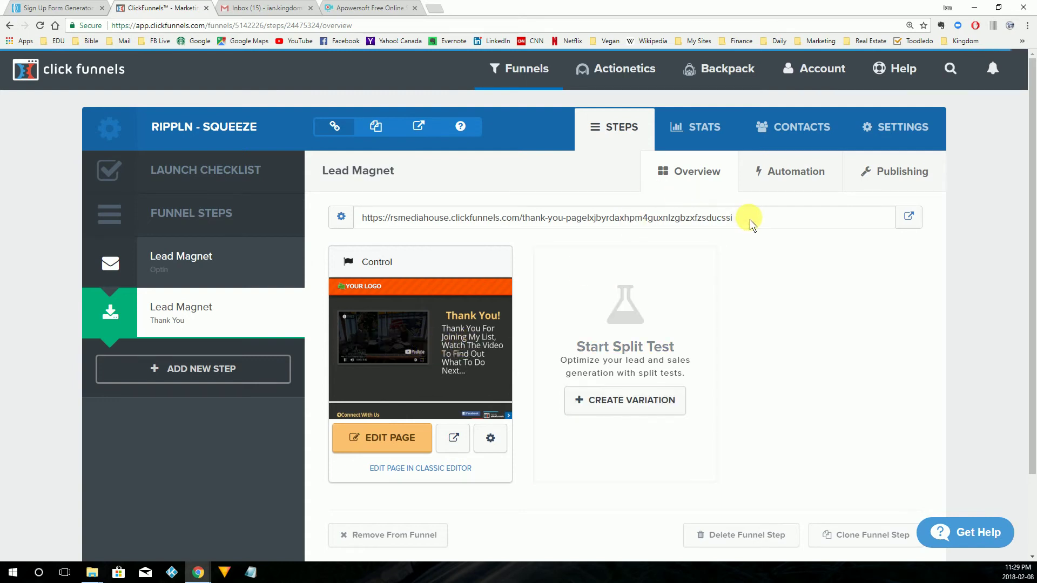
pyautogui.moveTo(752, 220); pyautogui.dragTo(354, 216)
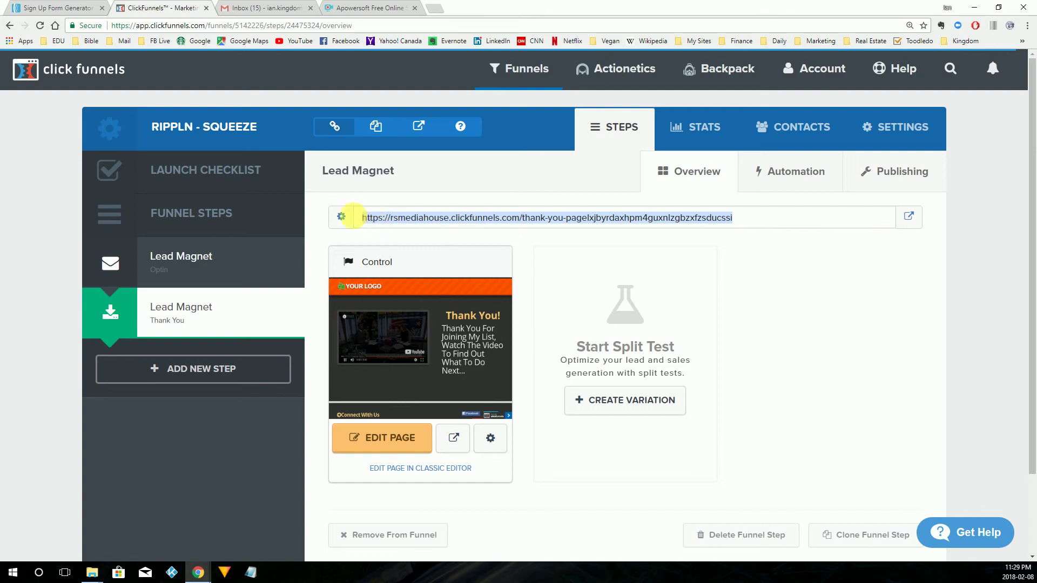
pyautogui.rightClick(402, 220)
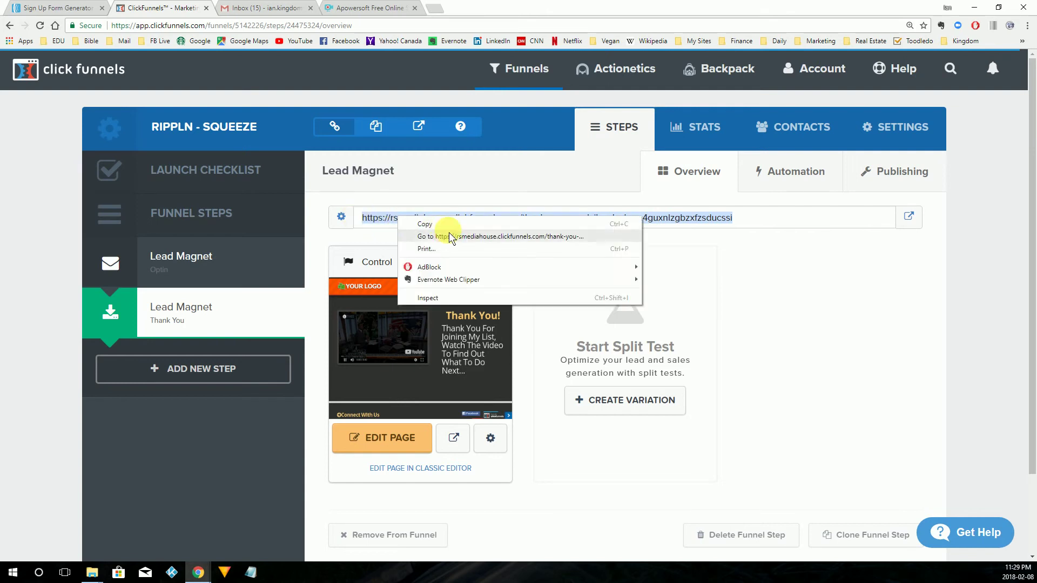
pyautogui.click(445, 223)
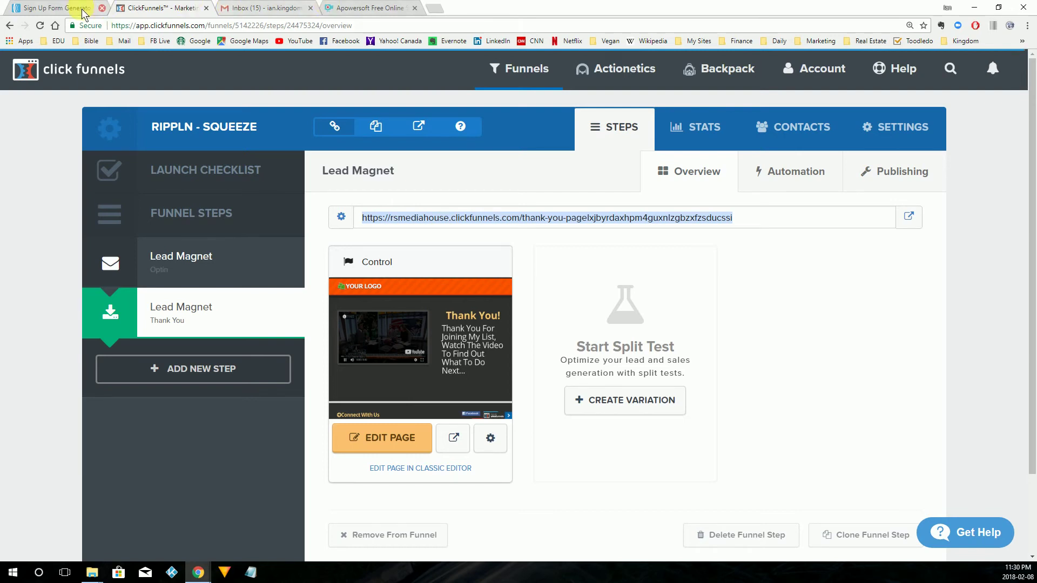
pyautogui.click(48, 8)
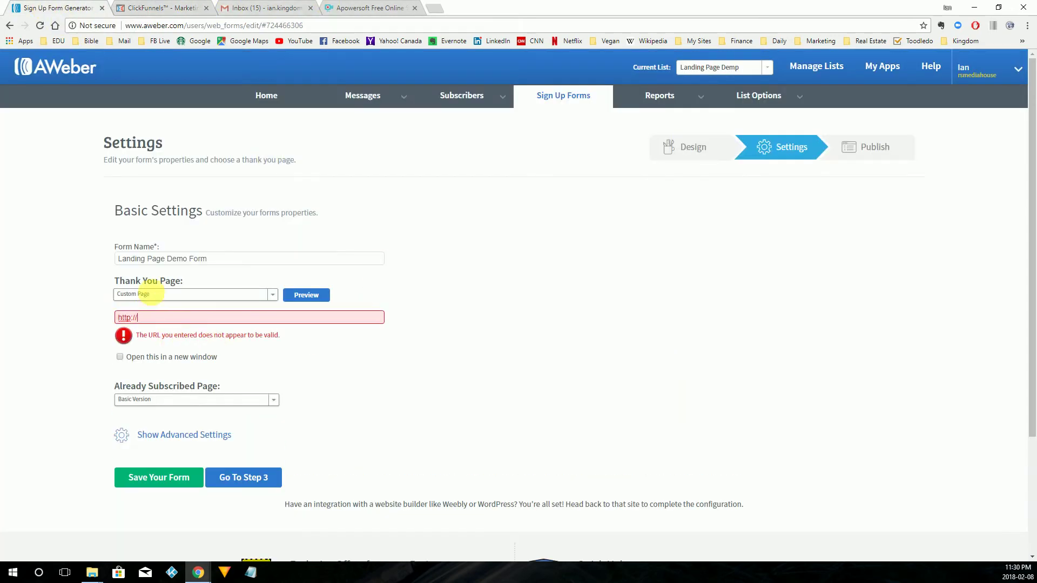
pyautogui.moveTo(147, 320); pyautogui.dragTo(66, 319)
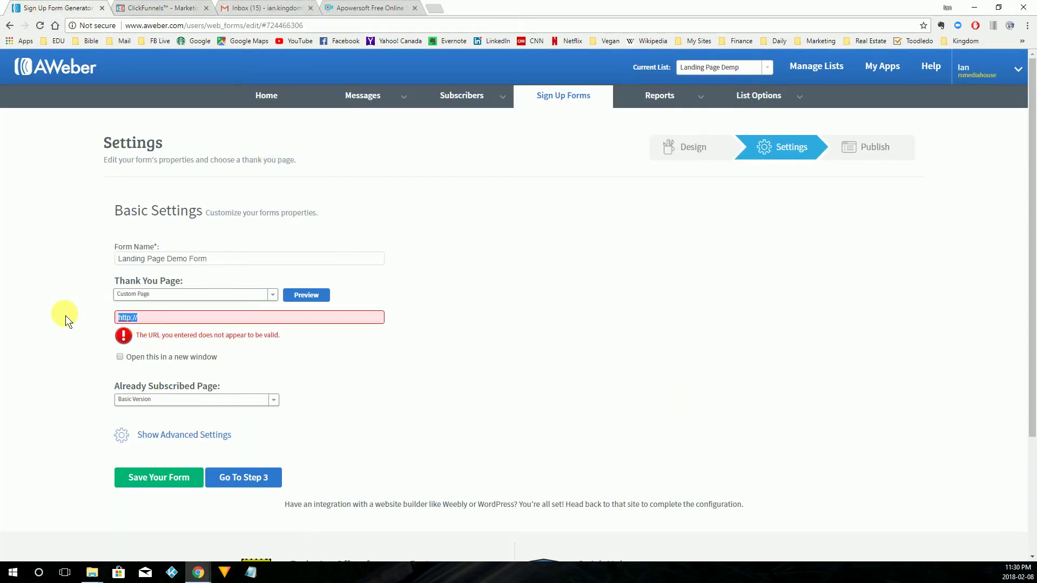
pyautogui.hotkey('ctrl', 'v')
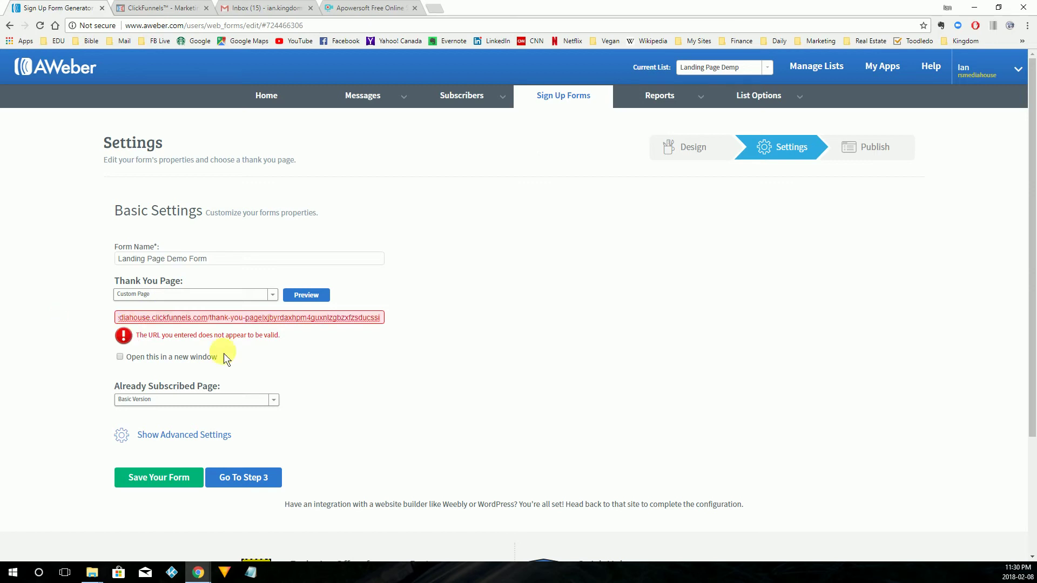
pyautogui.click(359, 366)
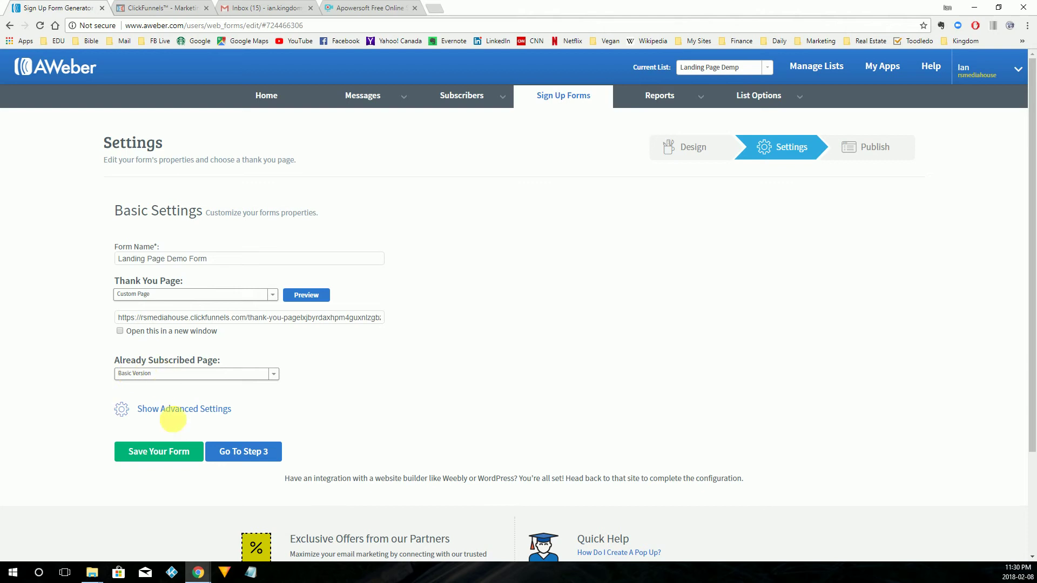
pyautogui.click(162, 456)
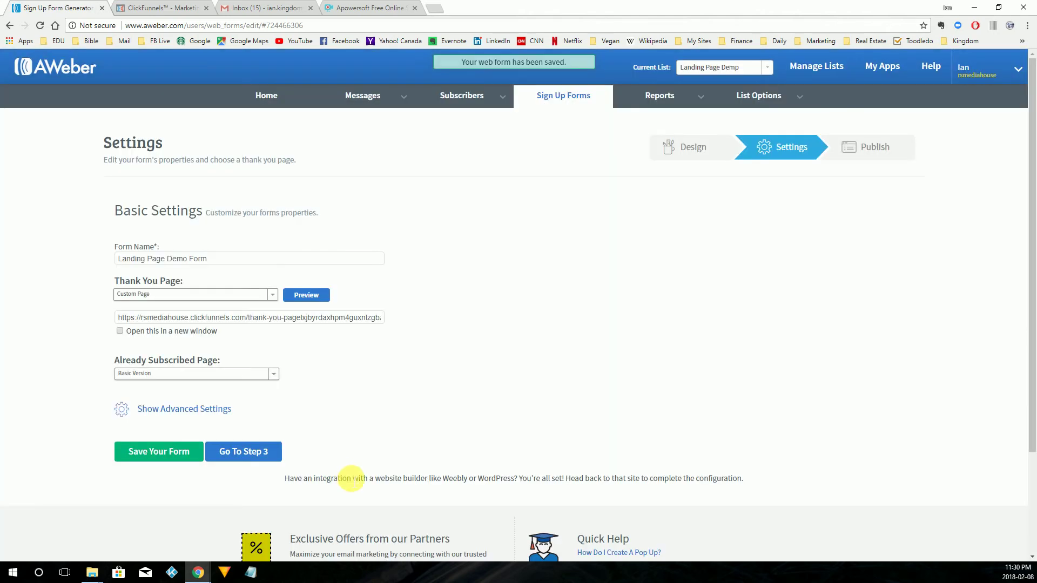
# Go to AWeber's Publish step, choose I Will Install My Form, and show the Raw HTML Version.
pyautogui.click(246, 453)
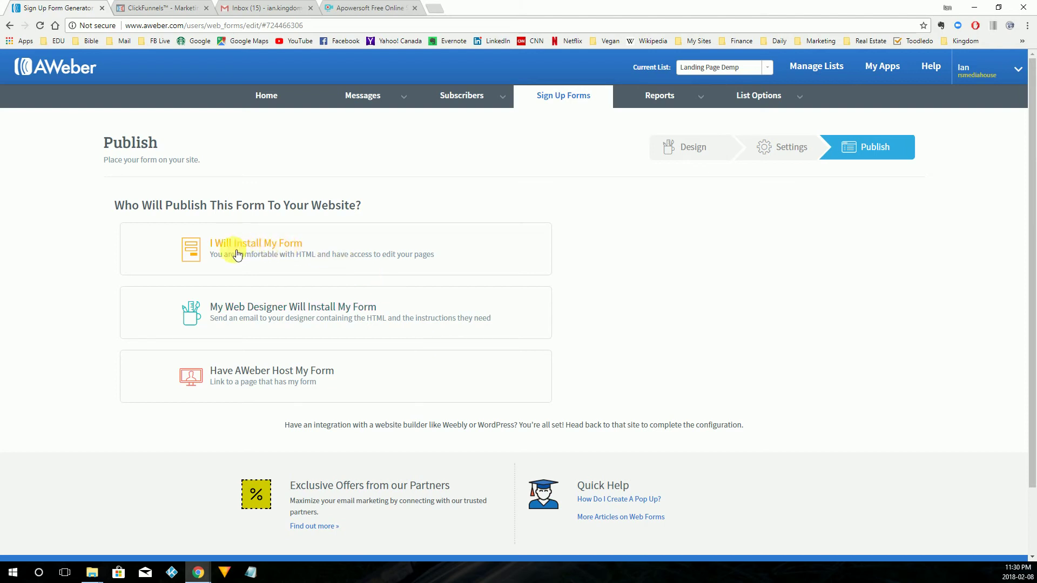
pyautogui.click(271, 248)
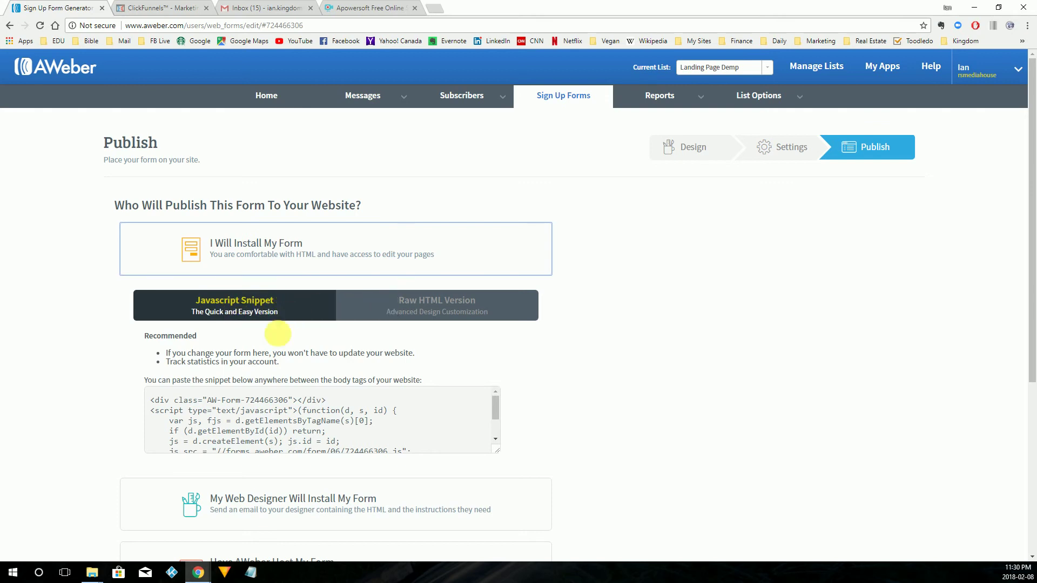
pyautogui.click(256, 420)
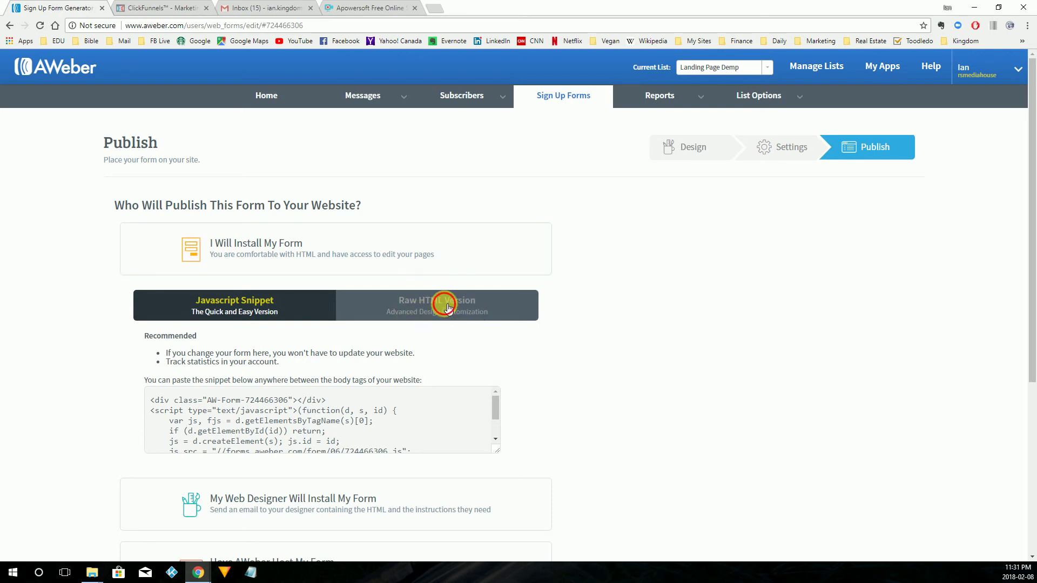
pyautogui.click(447, 308)
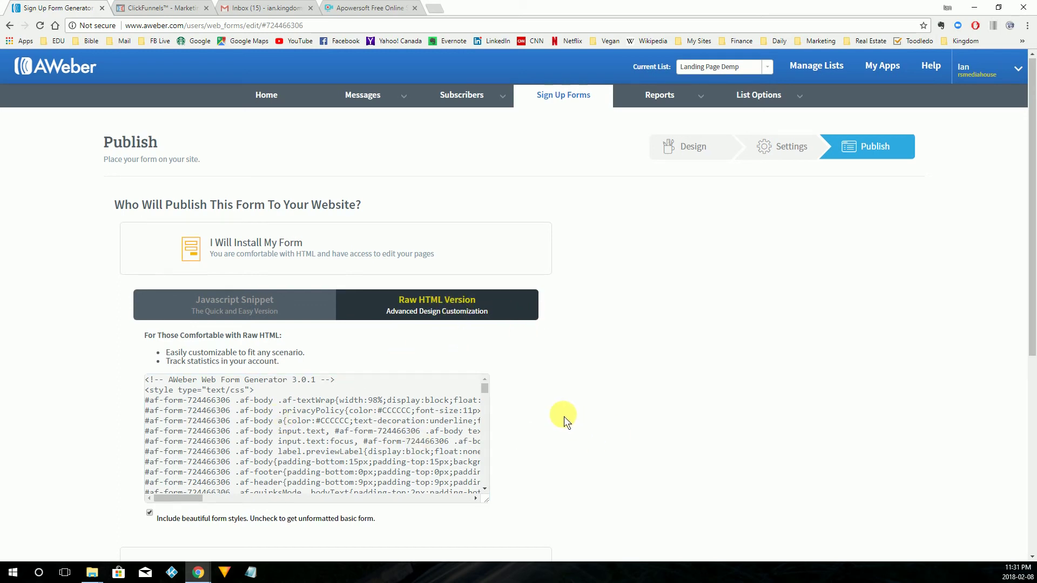
# Remove the built-in form styles from the raw HTML code.
pyautogui.scroll(-2, 563, 416)
pyautogui.click(298, 320)
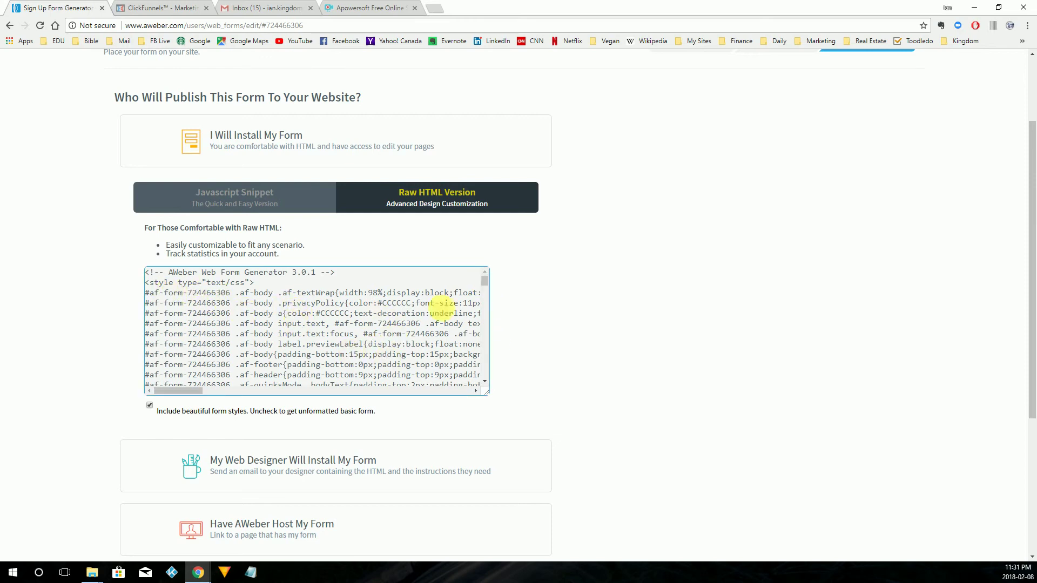
pyautogui.click(165, 412)
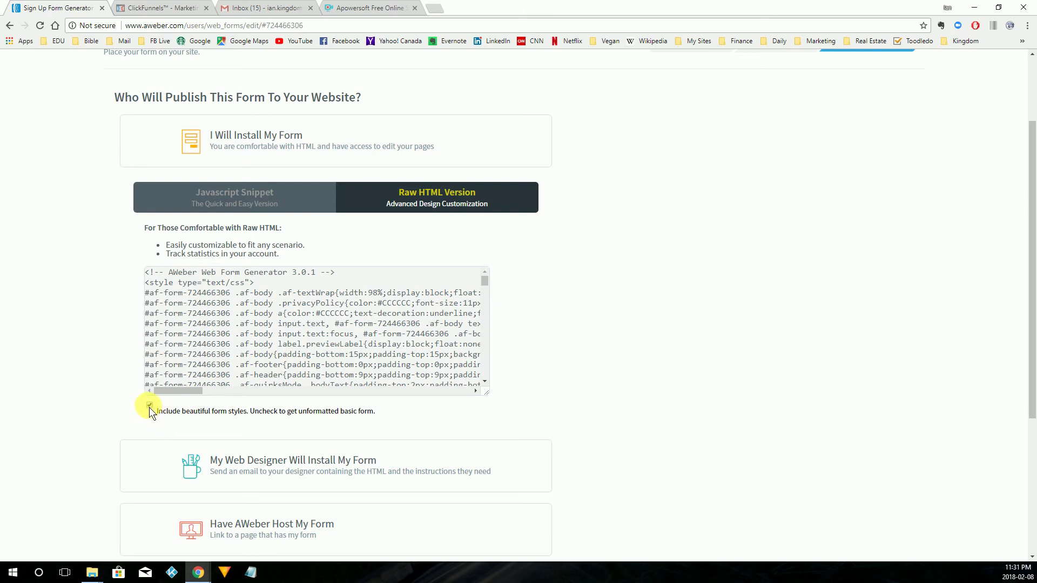
pyautogui.click(149, 407)
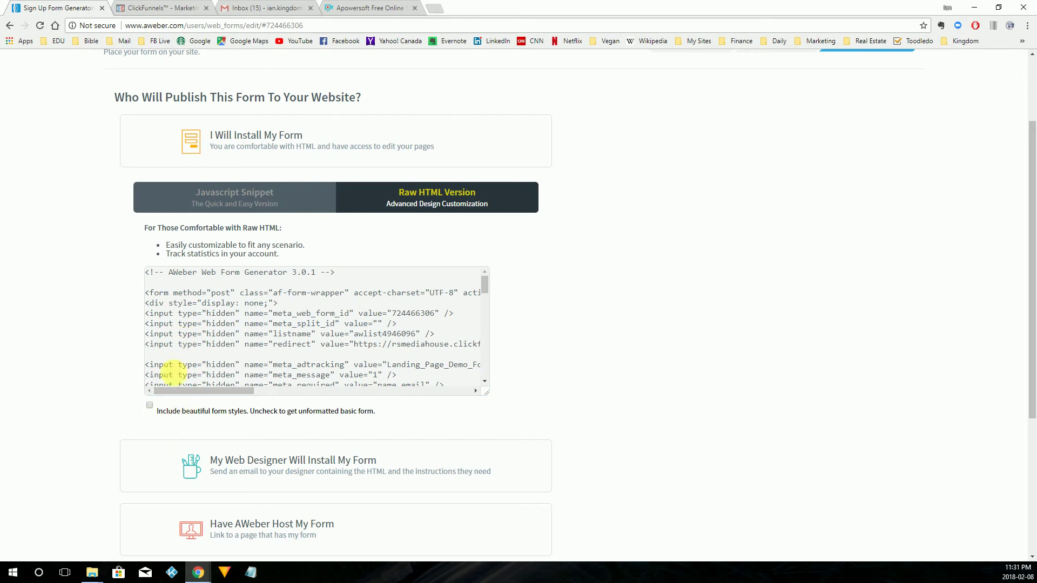
# Copy the complete unstyled raw HTML form code and return to the ClickFunnels tab.
pyautogui.click(167, 370)
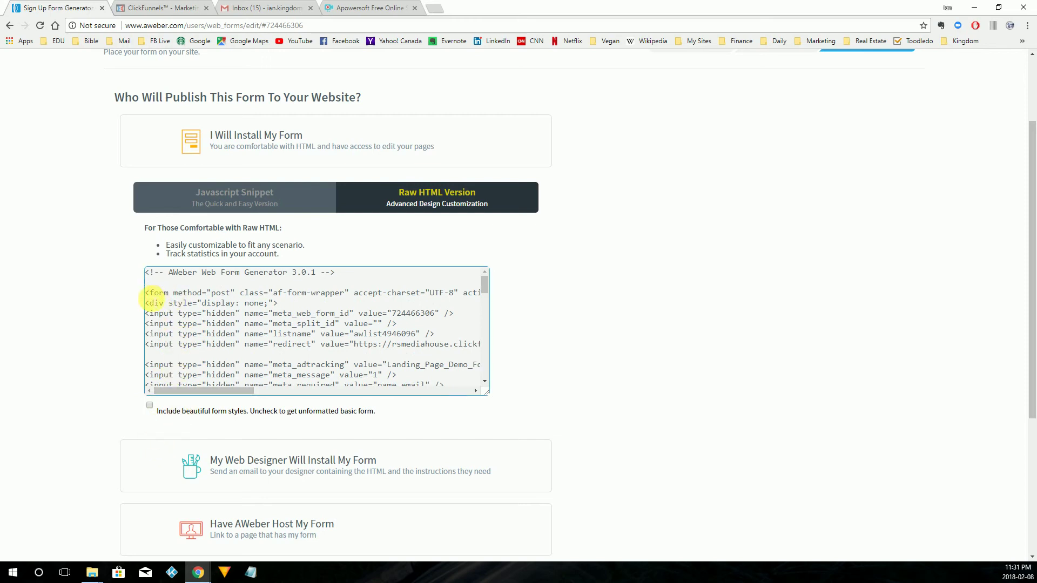
pyautogui.hotkey('ctrl', 'a')
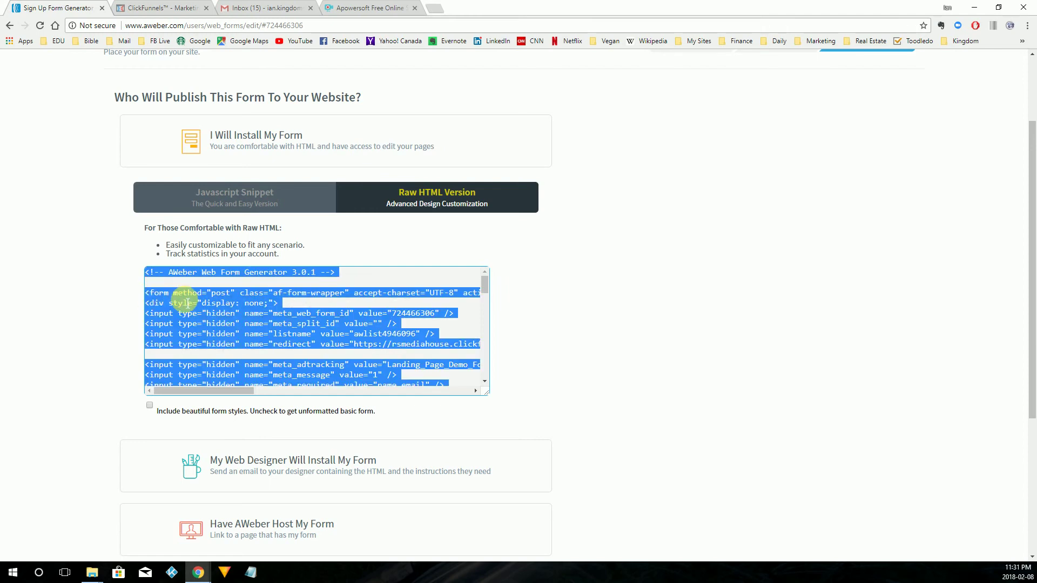
pyautogui.click(177, 294)
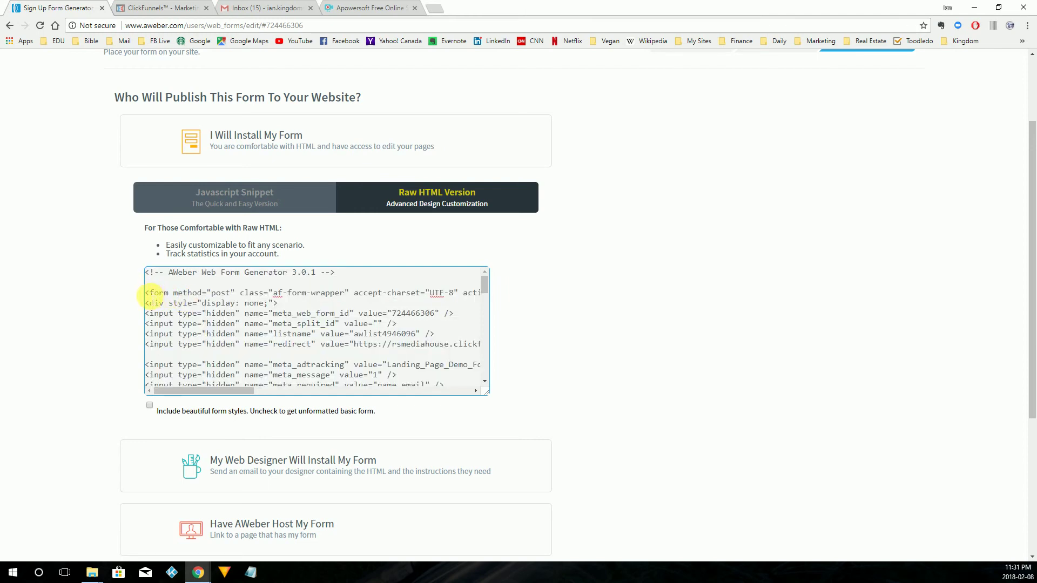
pyautogui.click(147, 294)
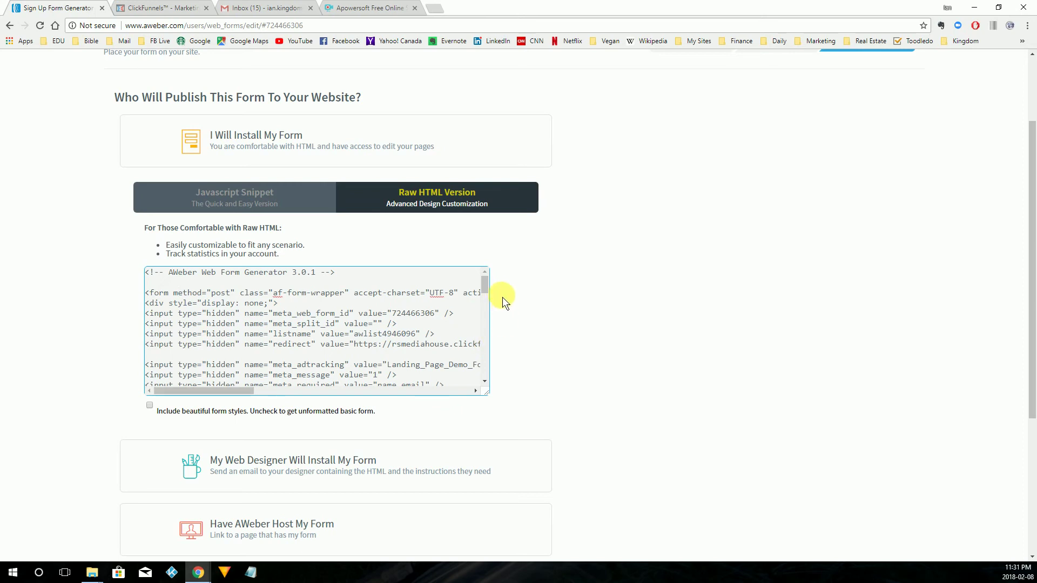
pyautogui.moveTo(485, 284); pyautogui.dragTo(485, 344)
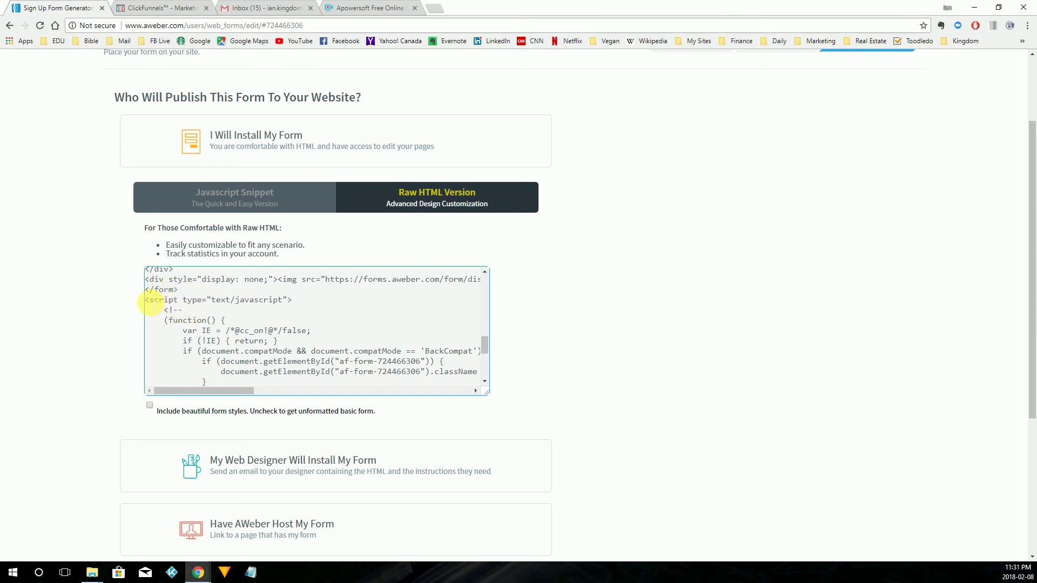
pyautogui.moveTo(144, 300); pyautogui.dragTo(400, 388)
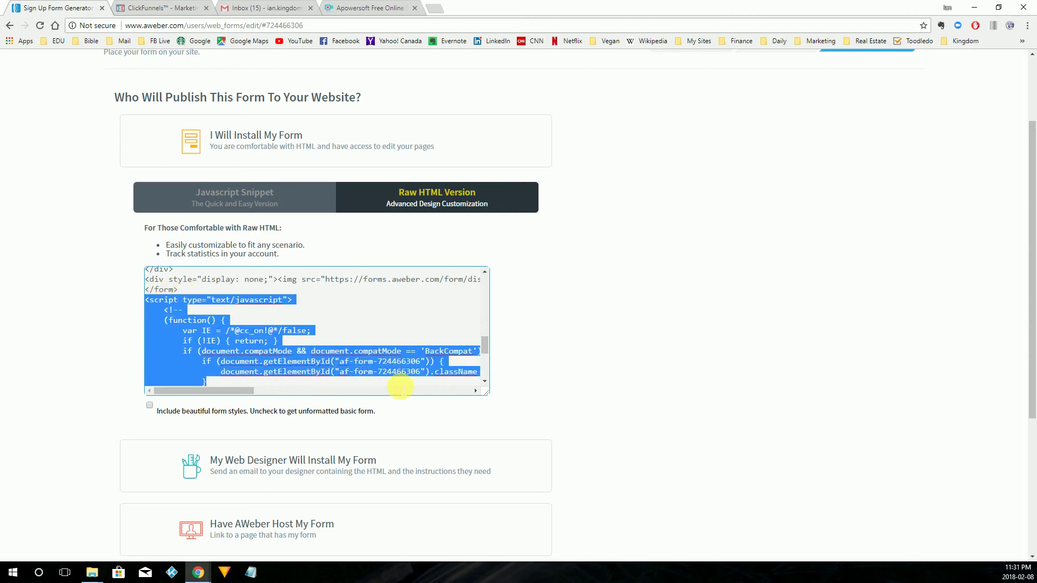
pyautogui.moveTo(485, 351); pyautogui.dragTo(487, 384)
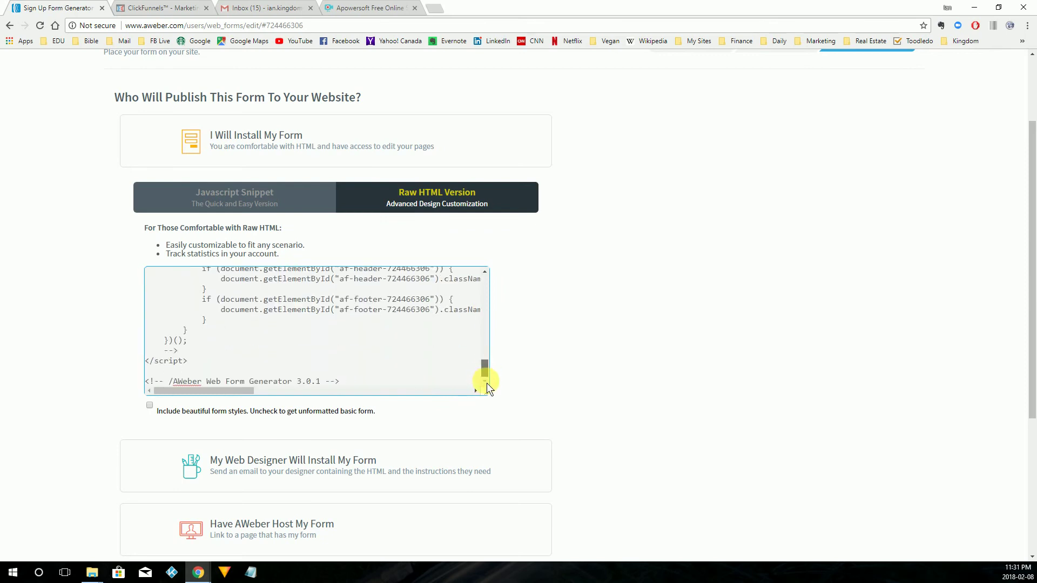
pyautogui.scroll(1, 489, 387)
pyautogui.scroll(-1, 491, 362)
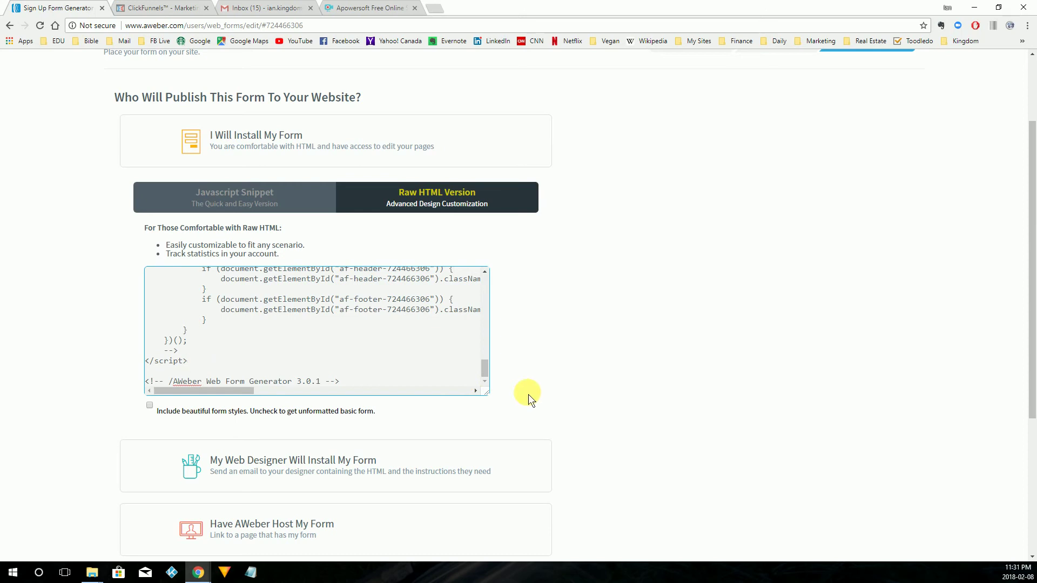
pyautogui.moveTo(485, 372); pyautogui.dragTo(487, 346)
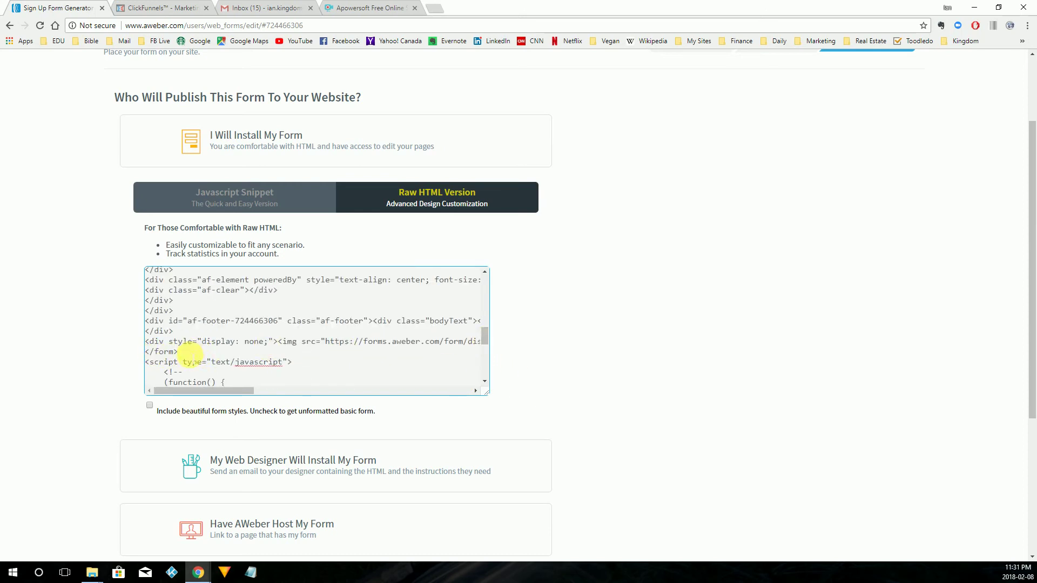
pyautogui.moveTo(189, 354); pyautogui.dragTo(141, 293)
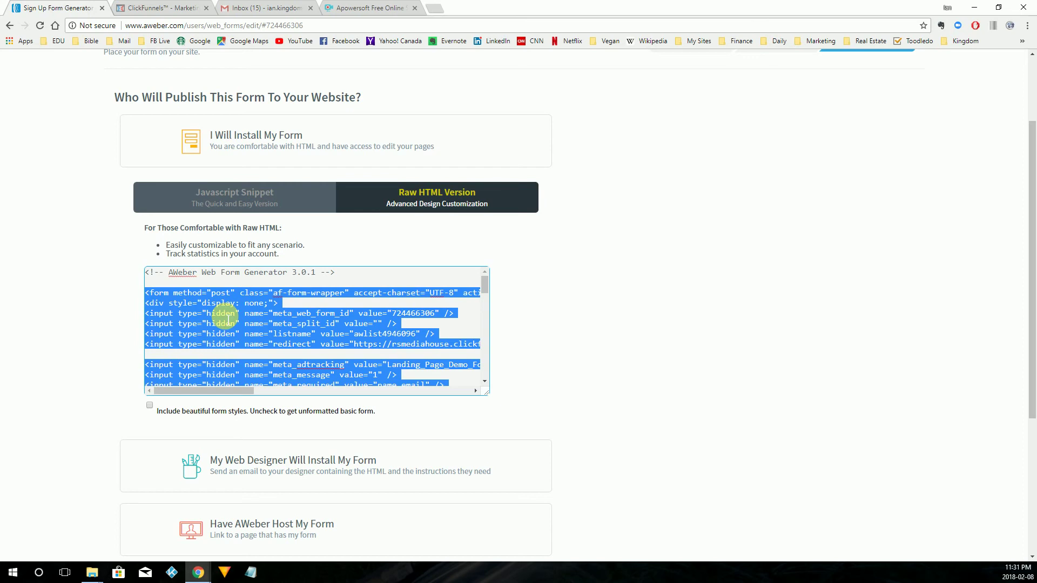
pyautogui.rightClick(221, 312)
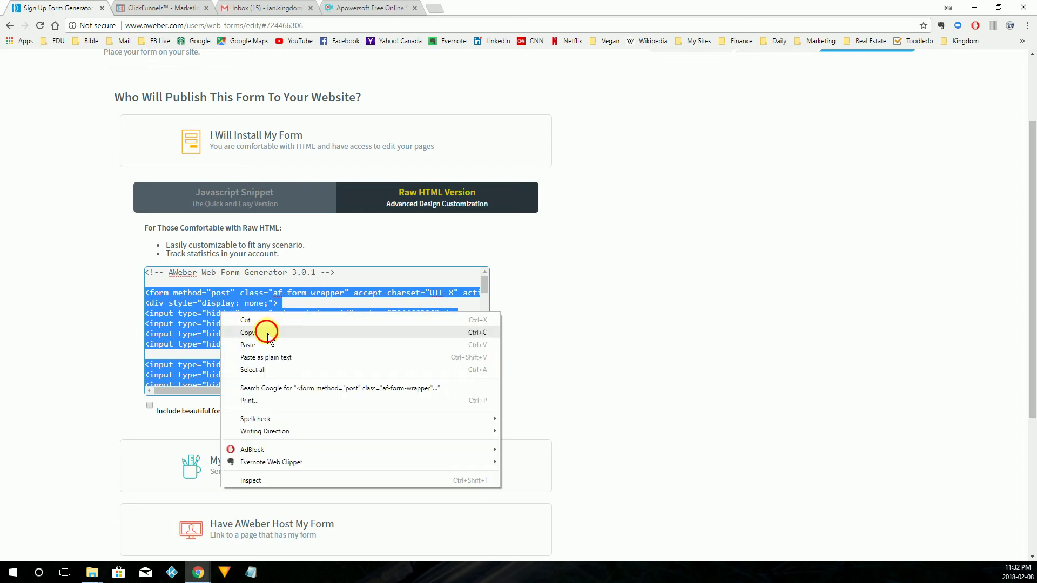
pyautogui.click(266, 332)
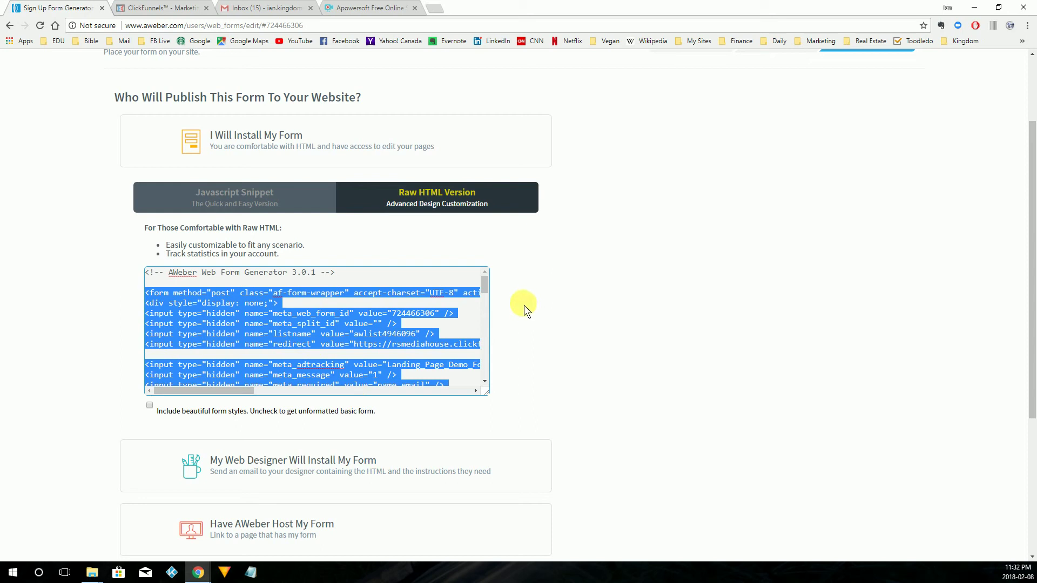
pyautogui.click(154, 7)
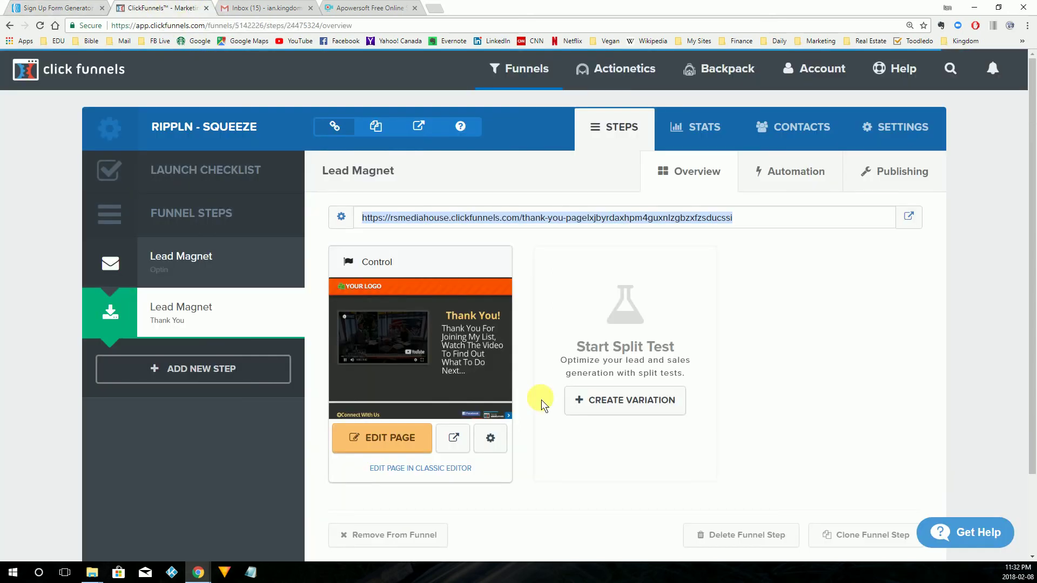
# Open the Lead Magnet Optin page in the editor and show Settings > Integrations.
pyautogui.click(233, 269)
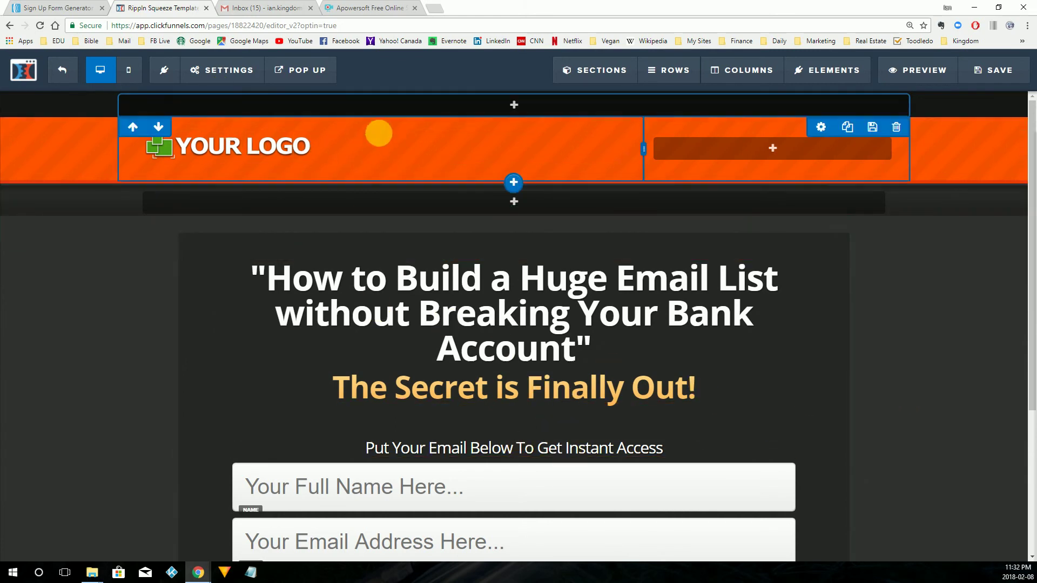
pyautogui.click(233, 72)
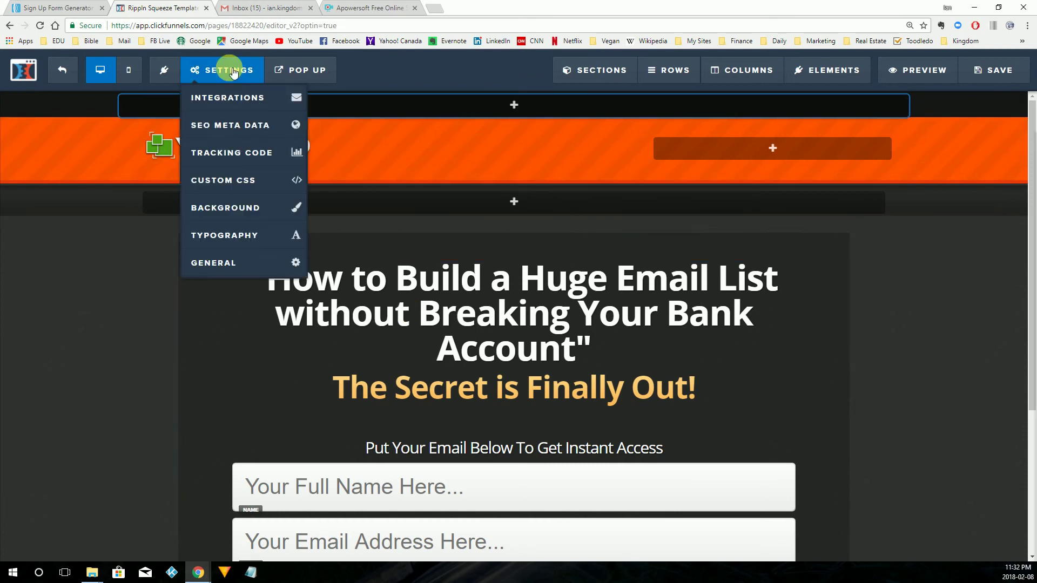
pyautogui.click(233, 99)
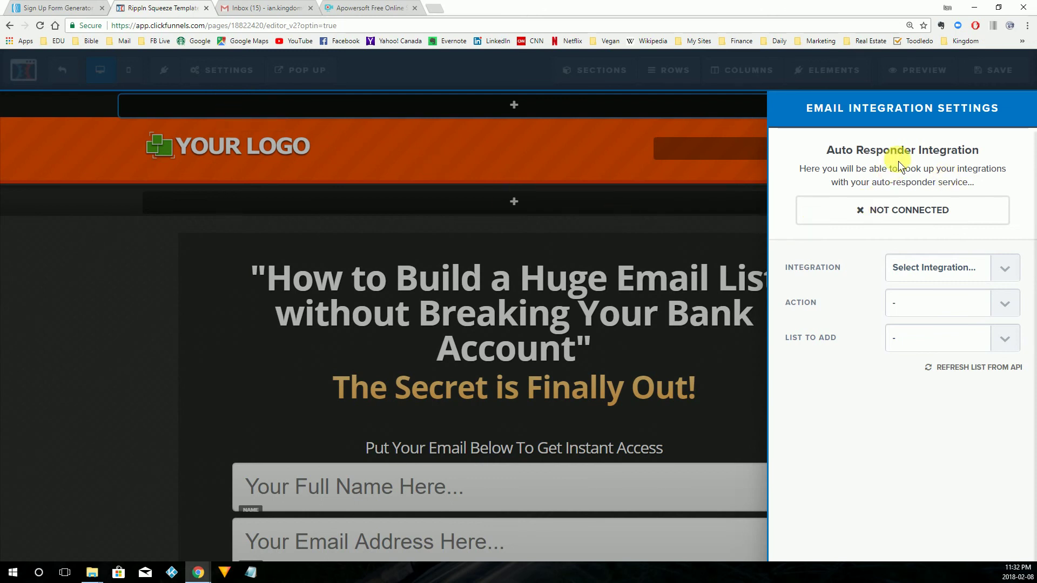
# Set integration to null (Html Form), action to Integrate Existing Form, and paste the AWeber code.
pyautogui.click(947, 274)
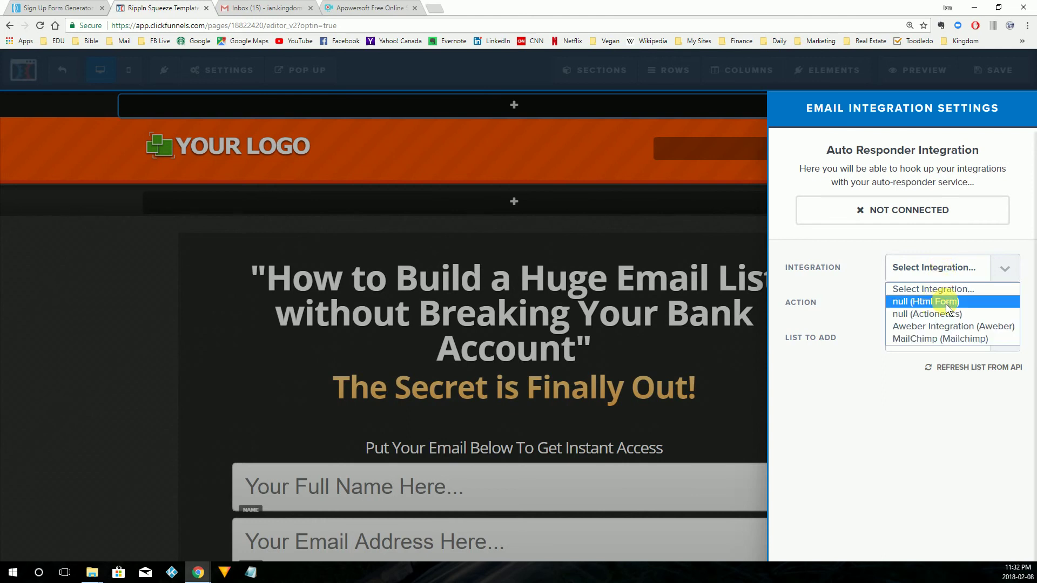
pyautogui.click(952, 304)
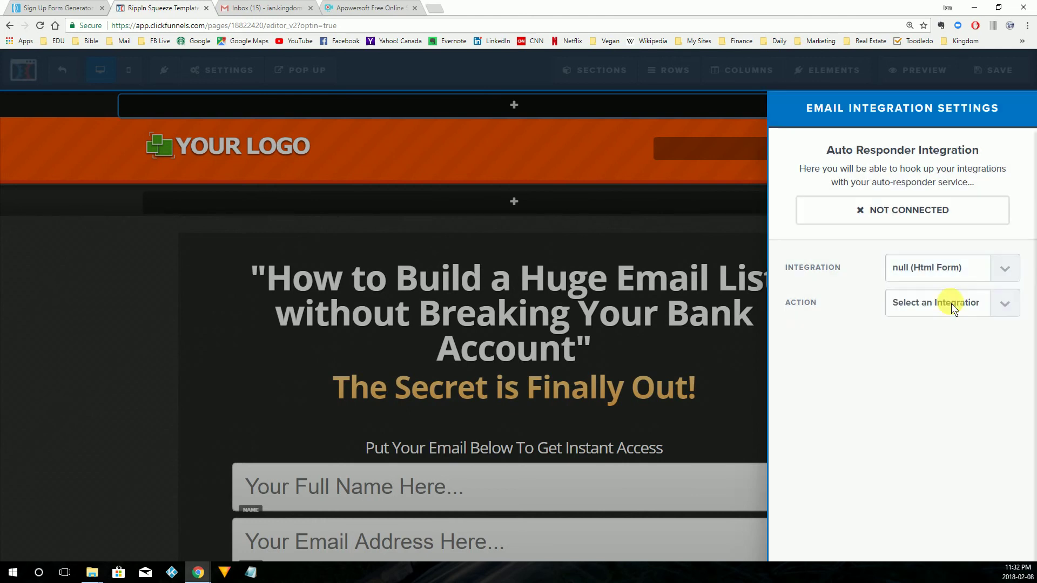
pyautogui.click(941, 307)
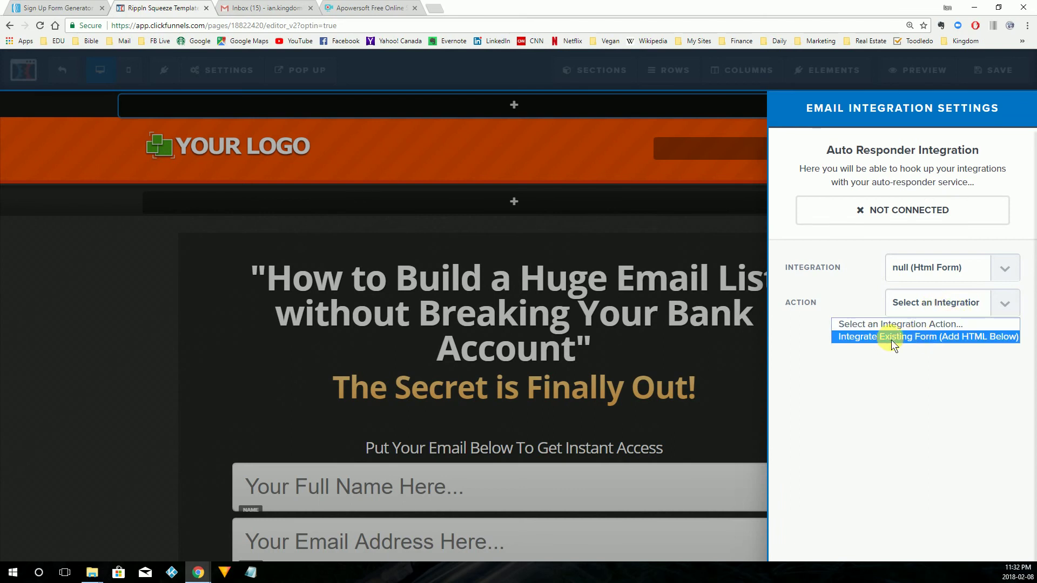
pyautogui.click(938, 336)
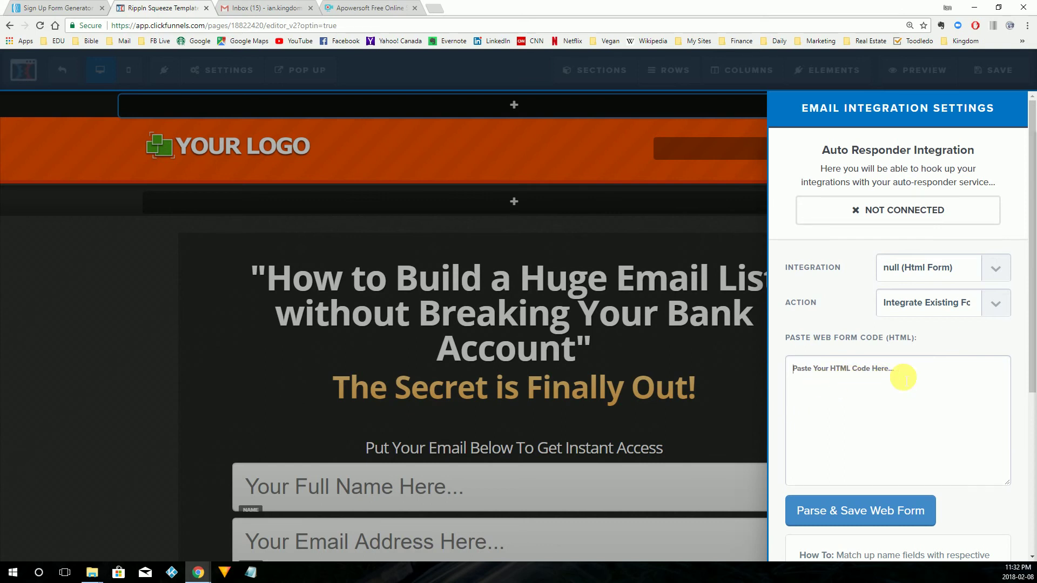
pyautogui.hotkey('ctrl', 'v')
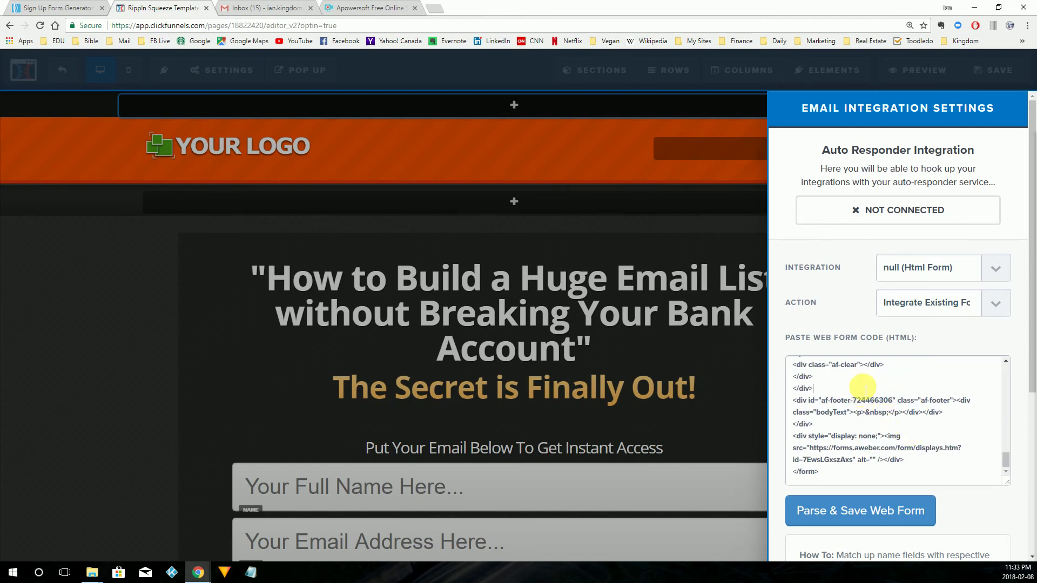
# Parse and save the pasted AWeber web form code.
pyautogui.rightClick(863, 388)
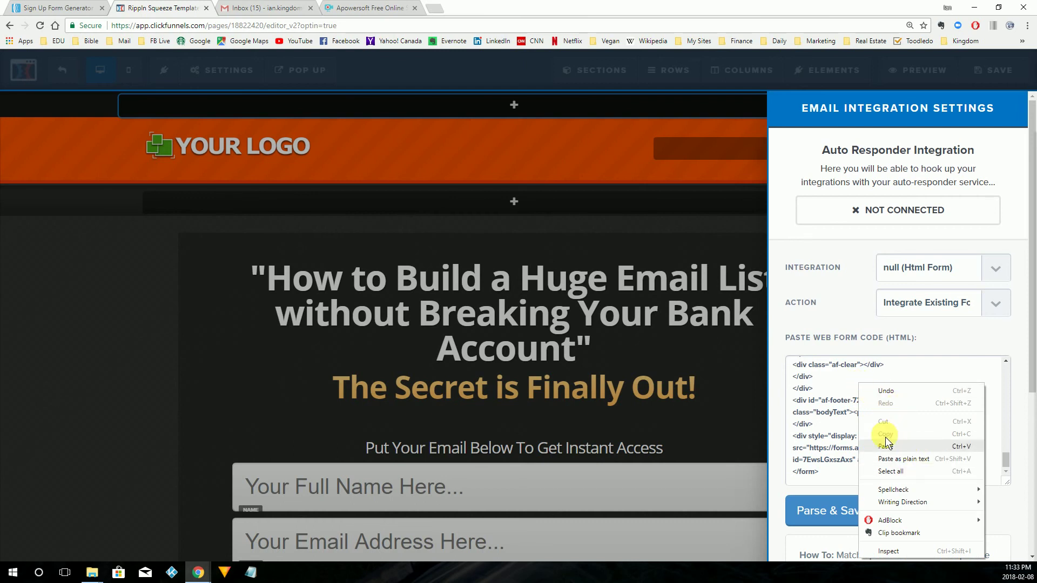
pyautogui.click(837, 376)
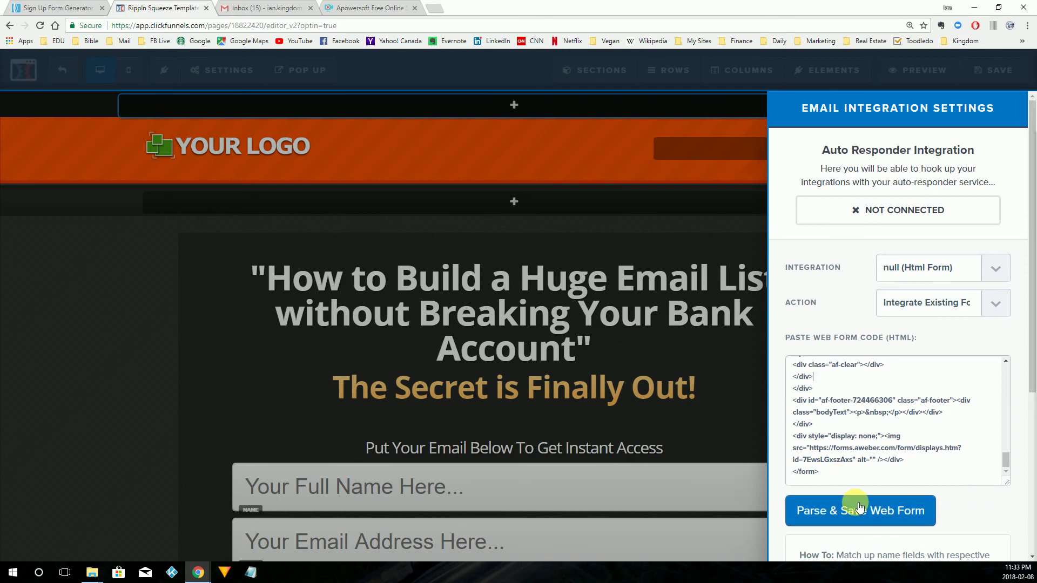
pyautogui.scroll(-2, 915, 441)
pyautogui.scroll(-1, 907, 439)
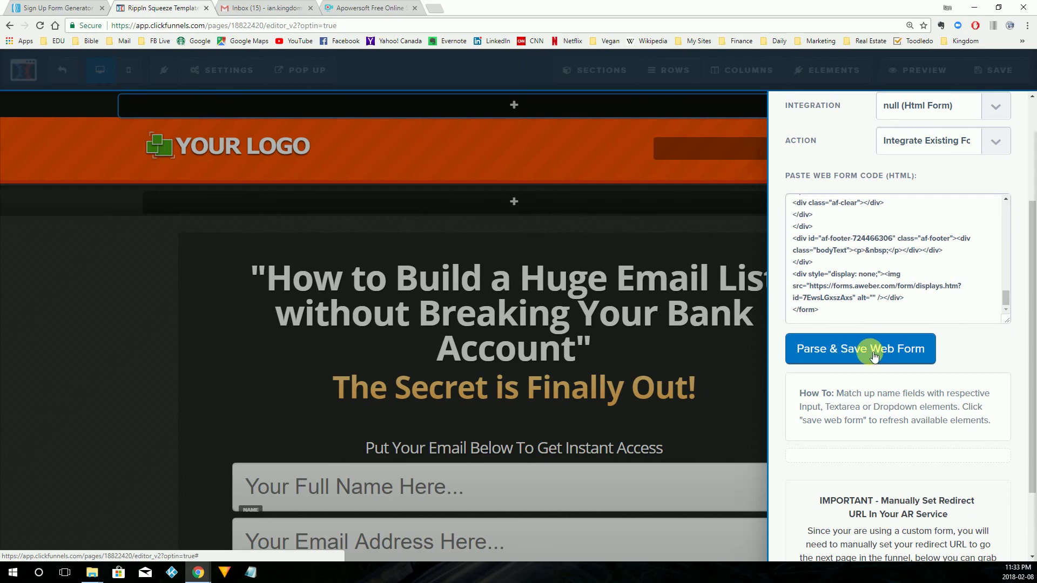
pyautogui.click(869, 357)
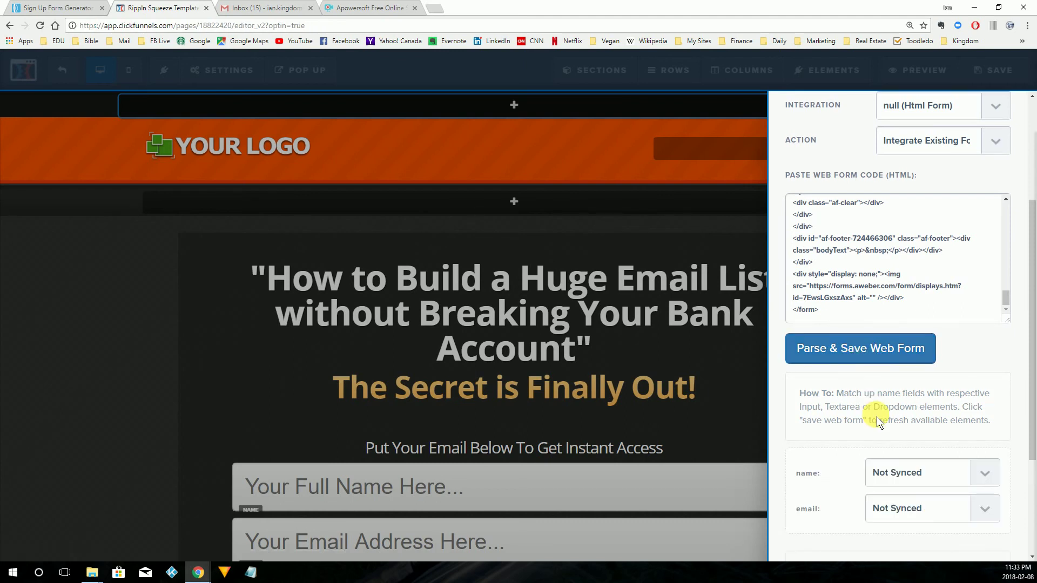
# Map the form's name field to name and email field to email.
pyautogui.scroll(-3, 877, 417)
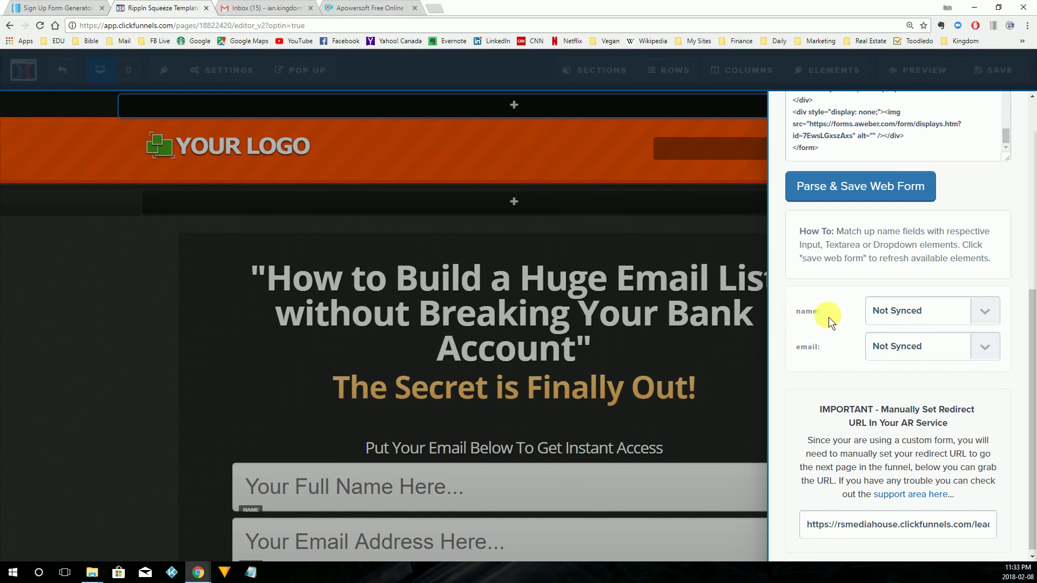
pyautogui.click(985, 311)
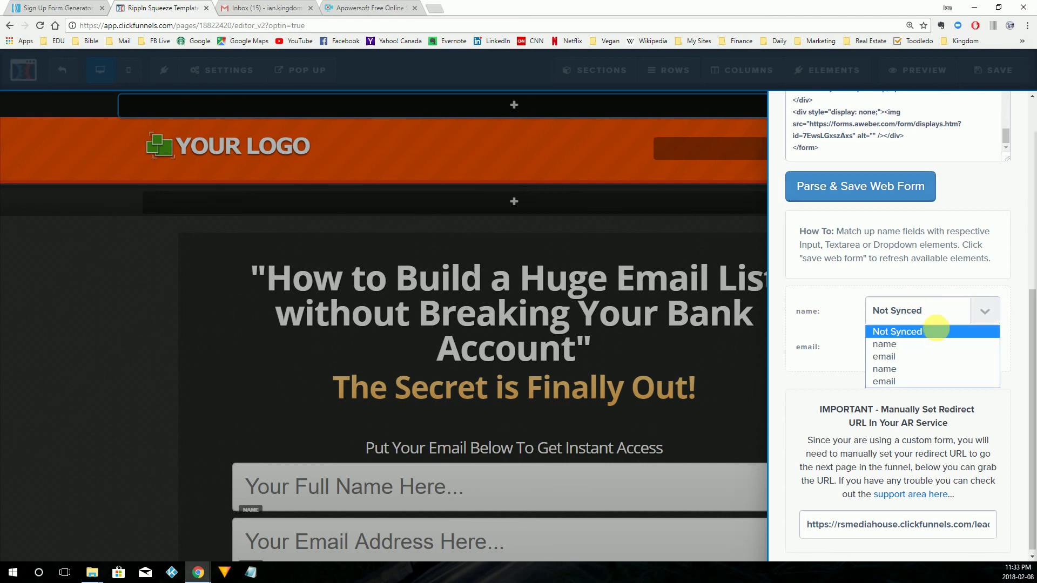
pyautogui.click(908, 345)
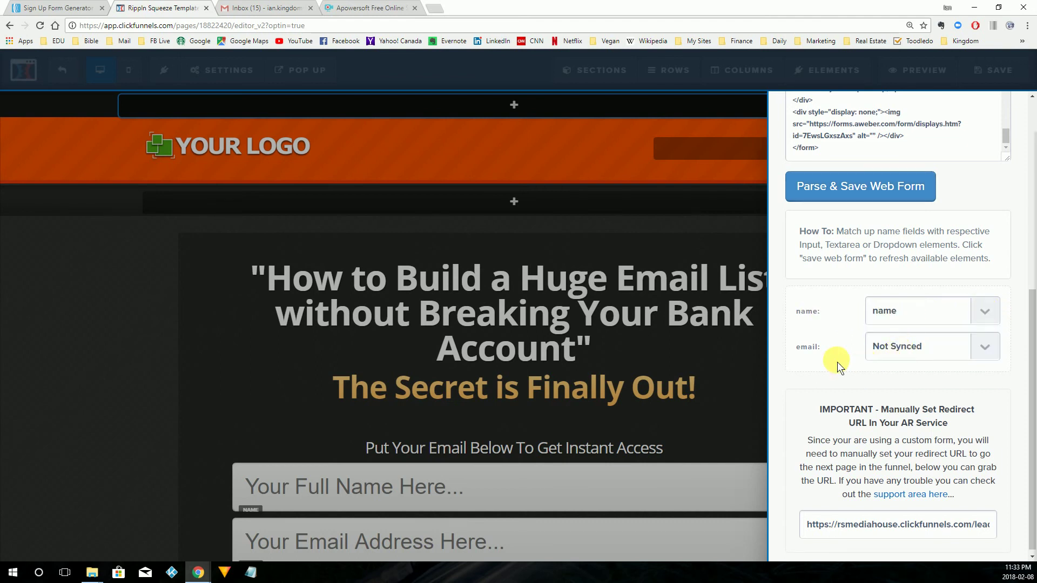
pyautogui.click(918, 348)
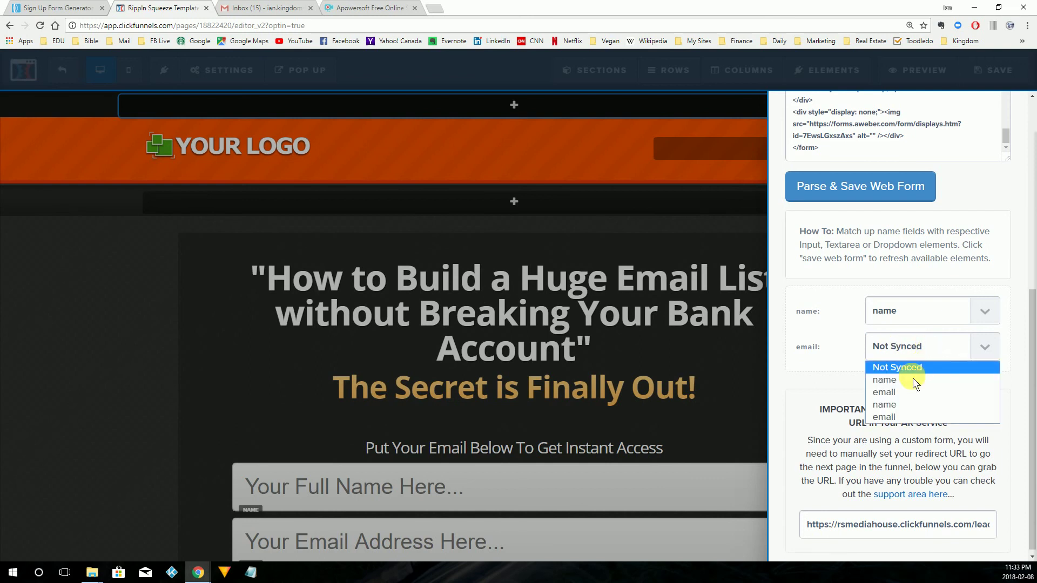
pyautogui.click(906, 393)
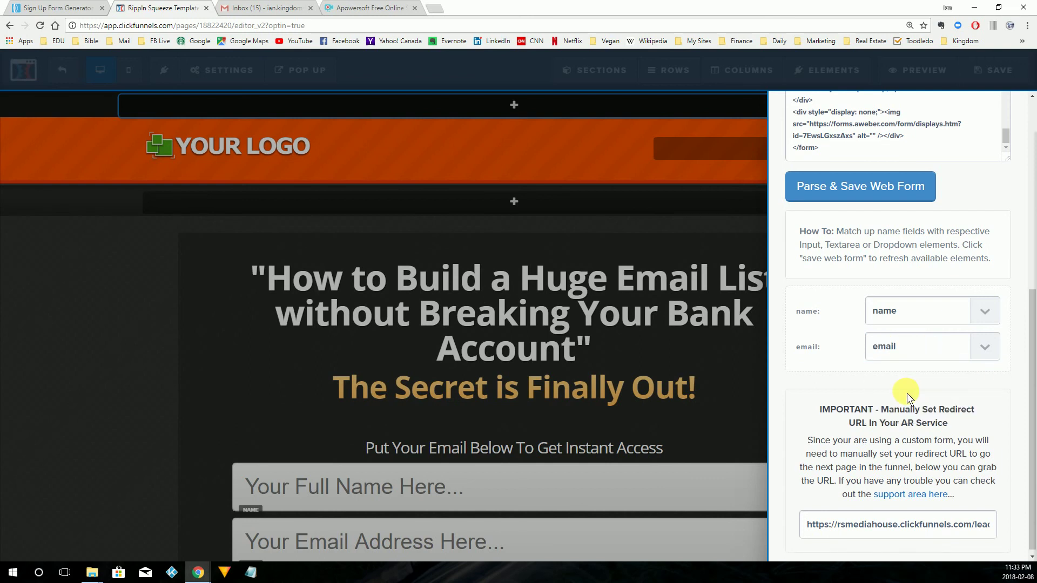
pyautogui.scroll(6, 863, 405)
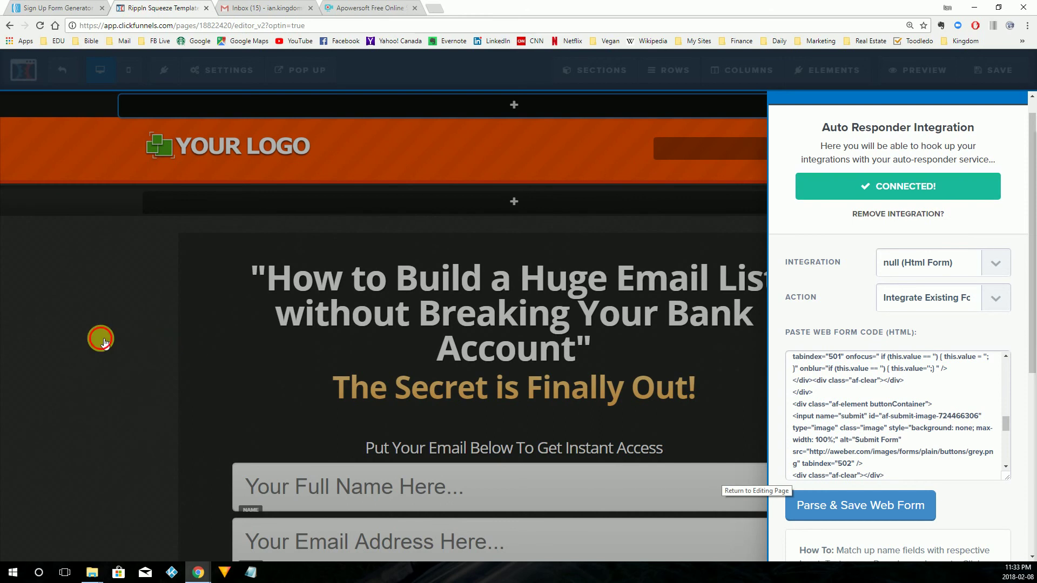
# Change the Go To Step #2 Now button text to 'Submit'.
pyautogui.click(100, 339)
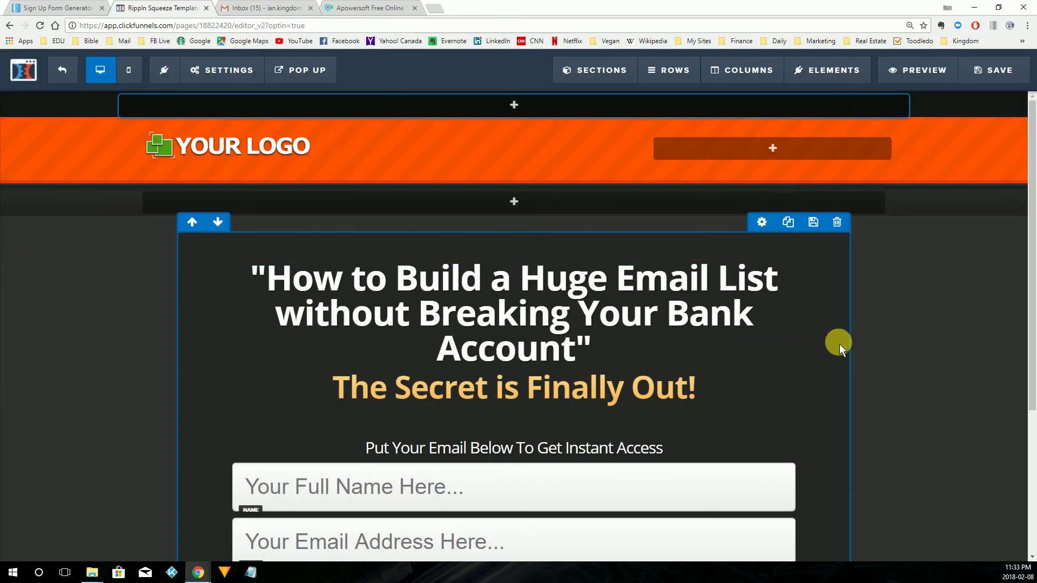
pyautogui.scroll(-3, 840, 343)
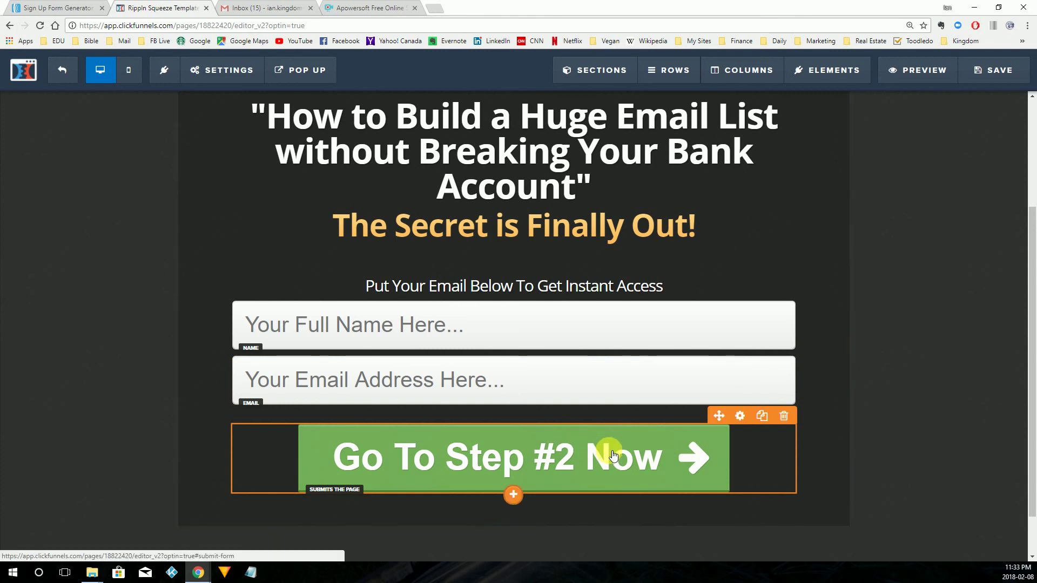
pyautogui.click(709, 460)
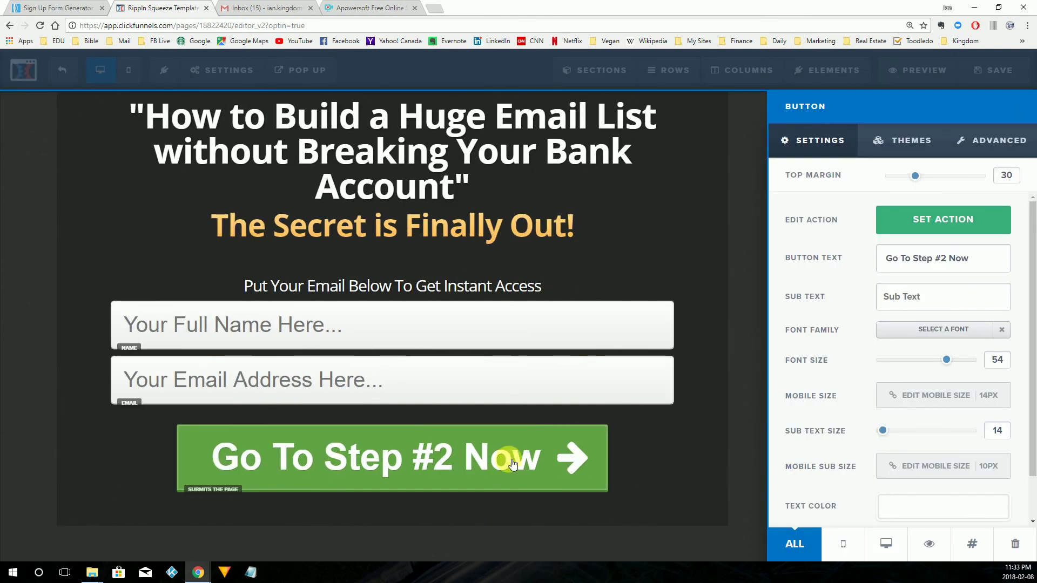
pyautogui.moveTo(990, 259); pyautogui.dragTo(798, 224)
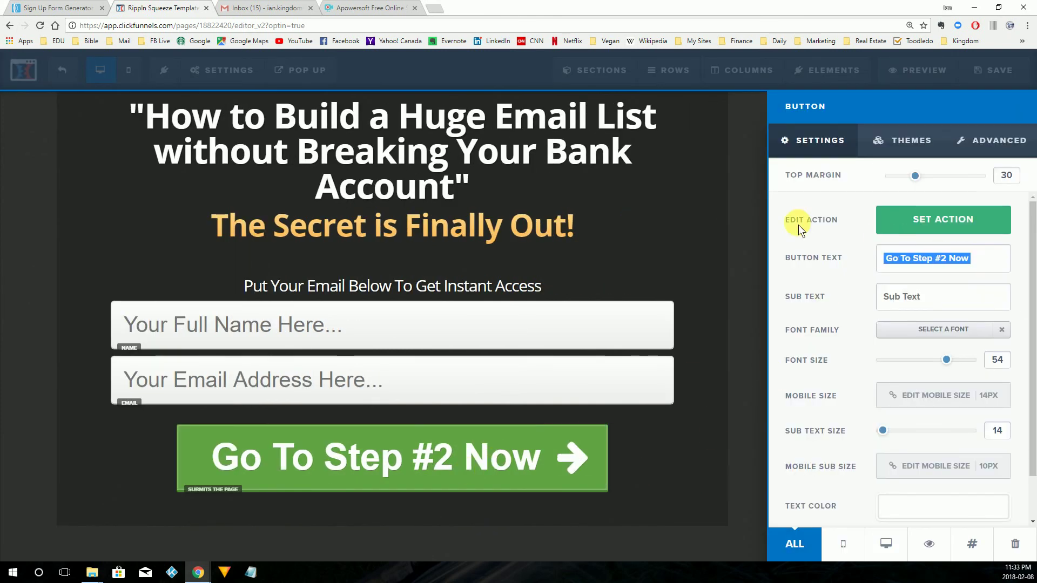
pyautogui.write('Submit')
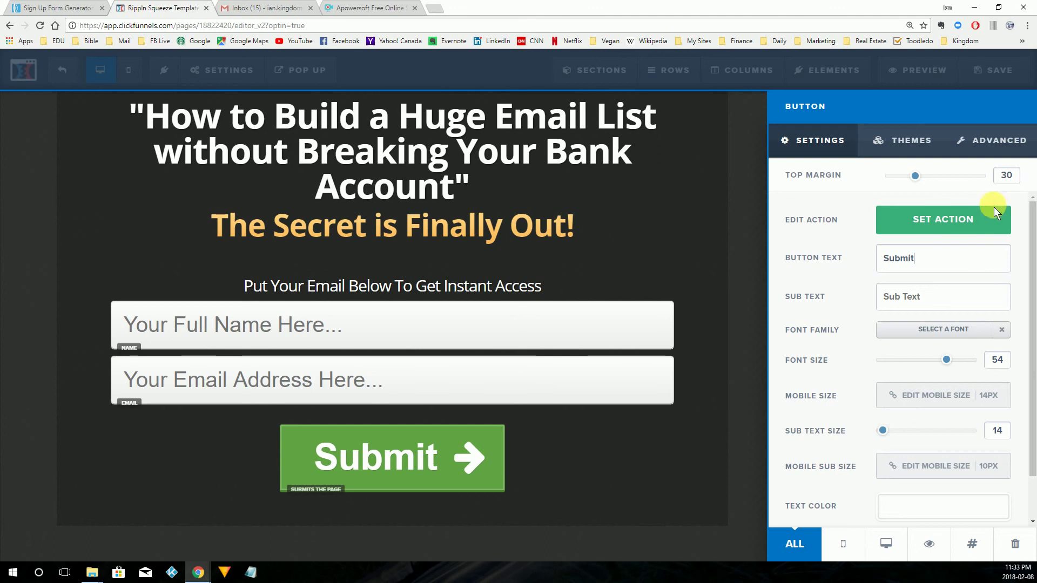
# Set the button action to Submit Order / Submit Form and save the page.
pyautogui.click(965, 220)
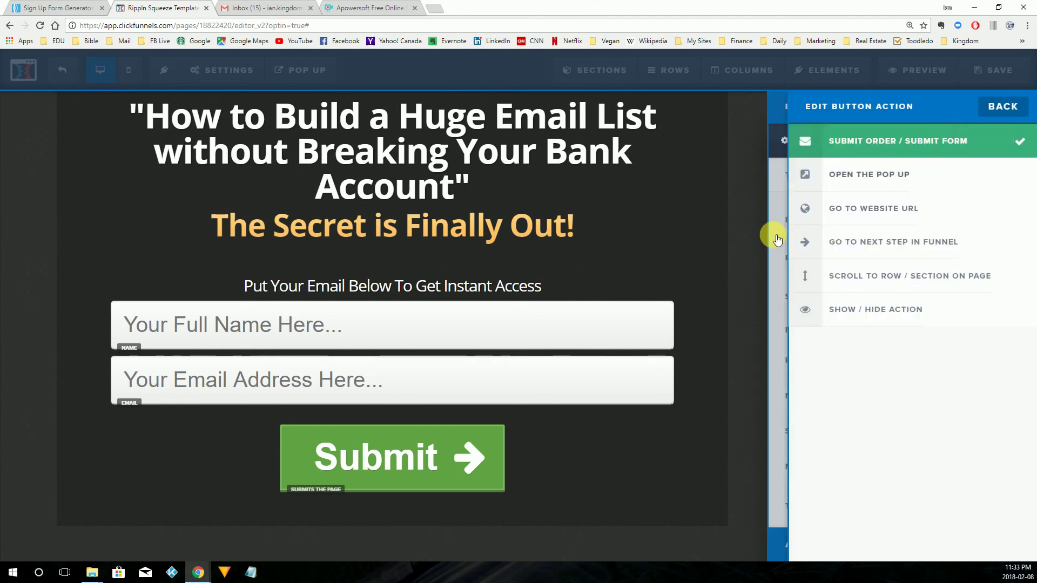
pyautogui.click(746, 272)
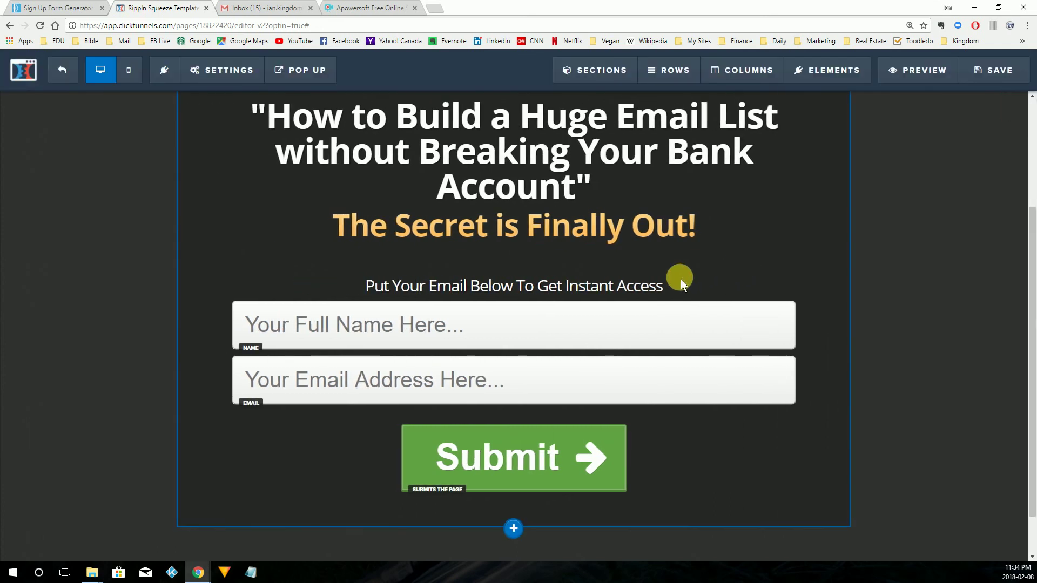
pyautogui.scroll(3, 879, 210)
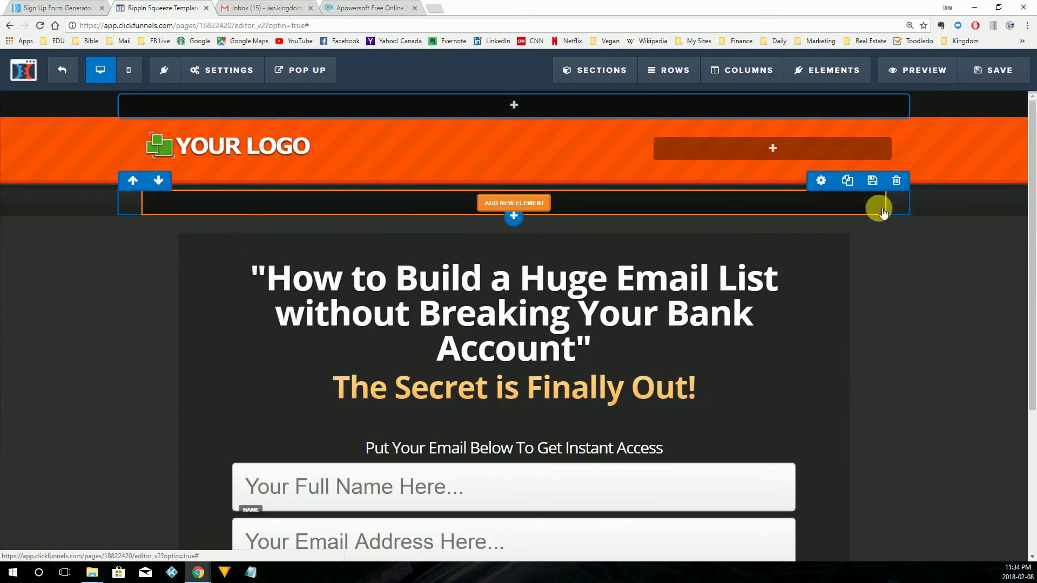
pyautogui.scroll(-1, 879, 211)
pyautogui.scroll(-2, 879, 270)
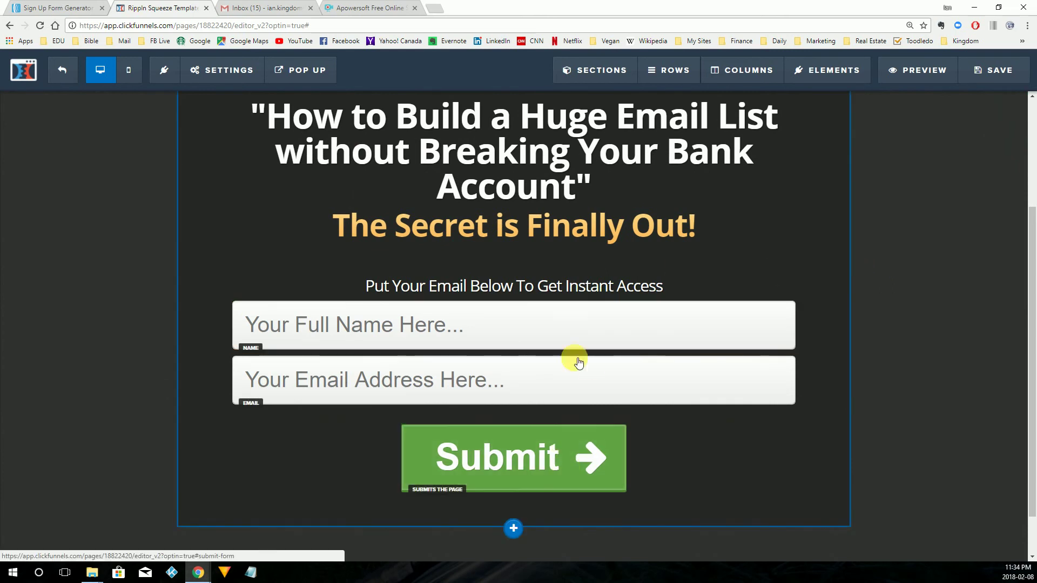
pyautogui.click(998, 71)
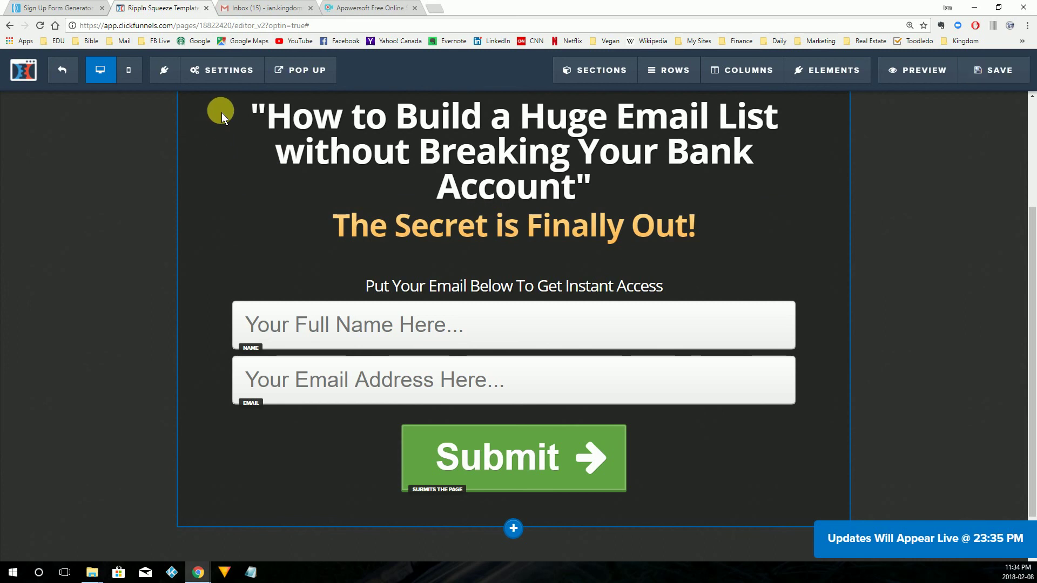
# Exit the editor and open the live squeeze page URL in a new tab.
pyautogui.click(62, 72)
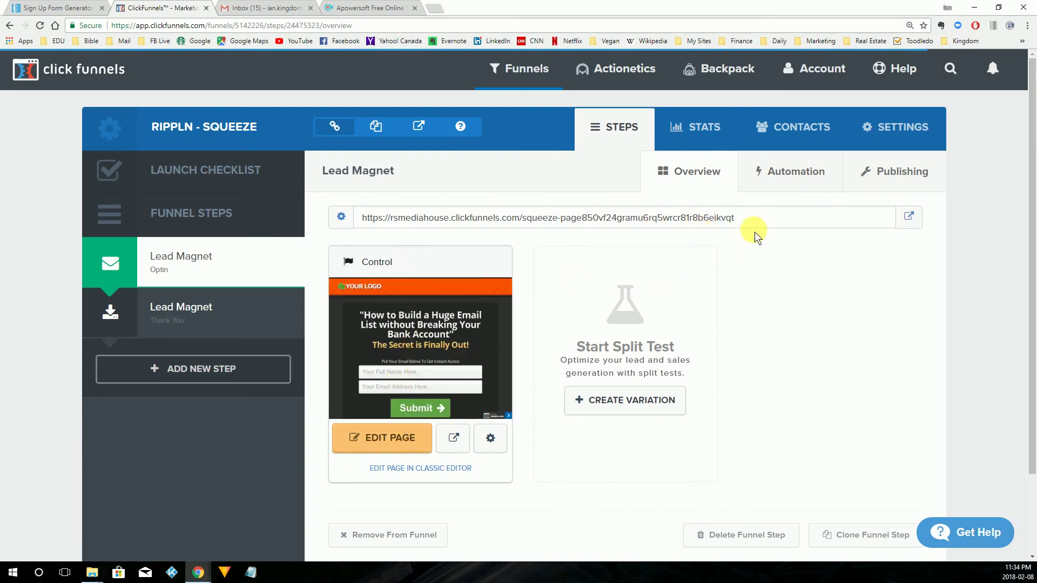
pyautogui.moveTo(750, 220); pyautogui.dragTo(356, 218)
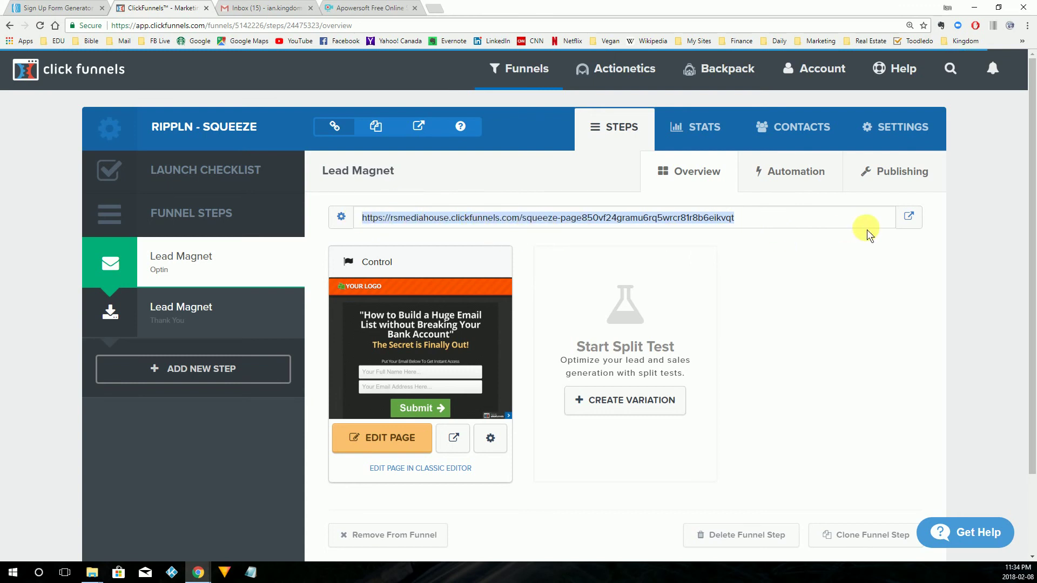
pyautogui.click(911, 217)
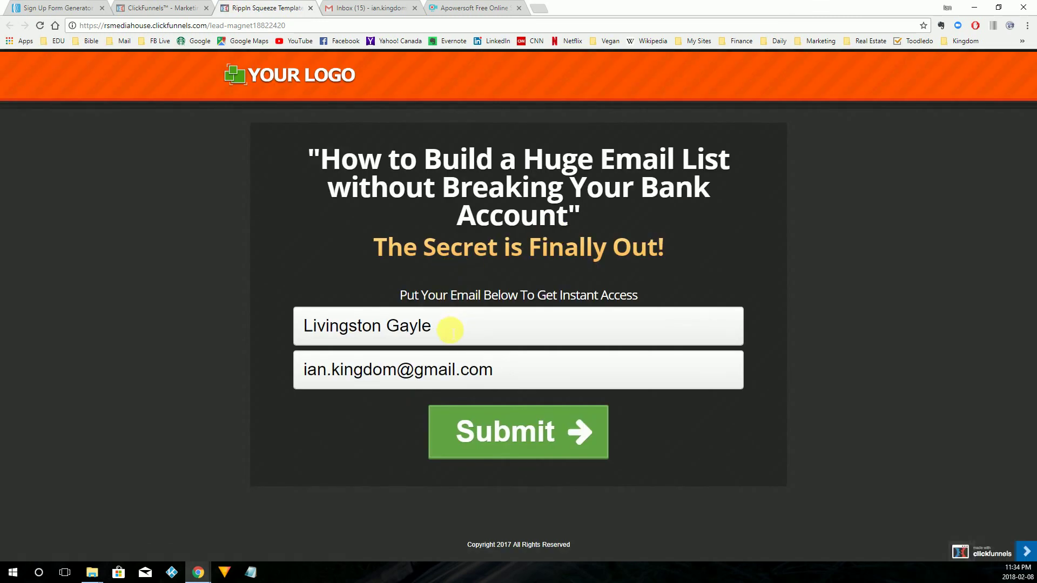
# Replace the name field's text with a test person's name.
pyautogui.moveTo(455, 332); pyautogui.dragTo(294, 326)
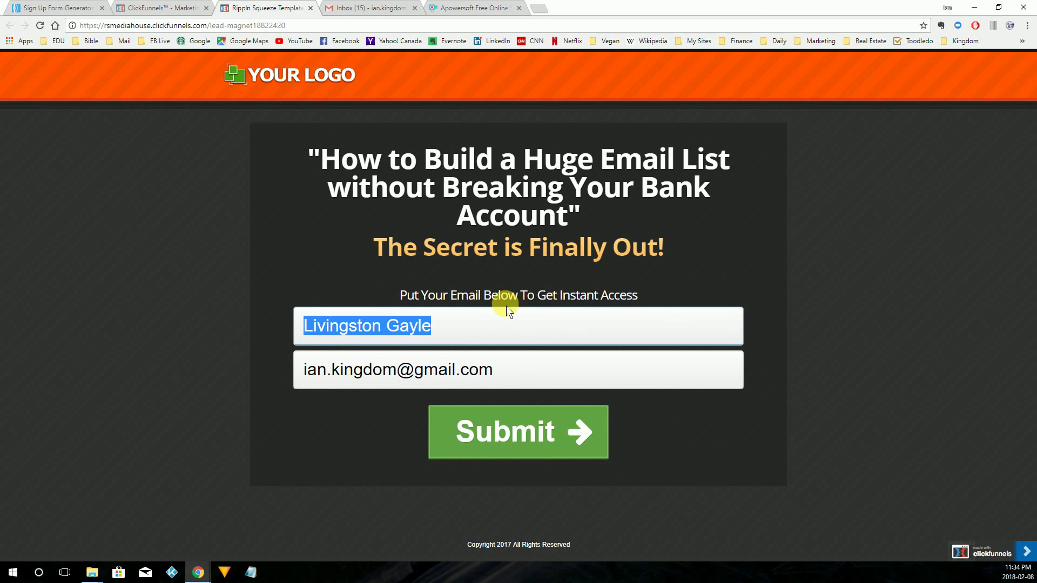
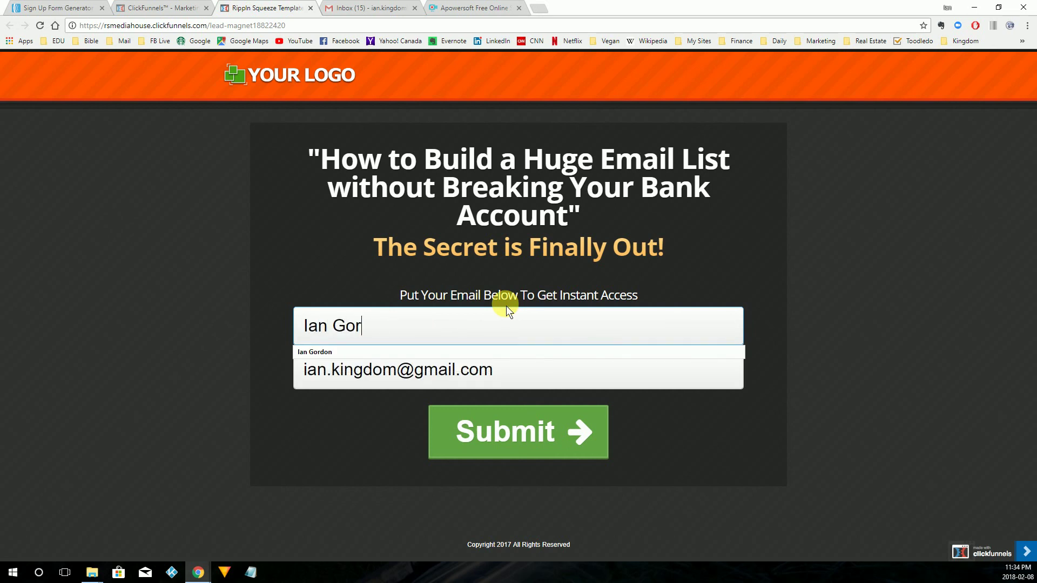
pyautogui.write('don')
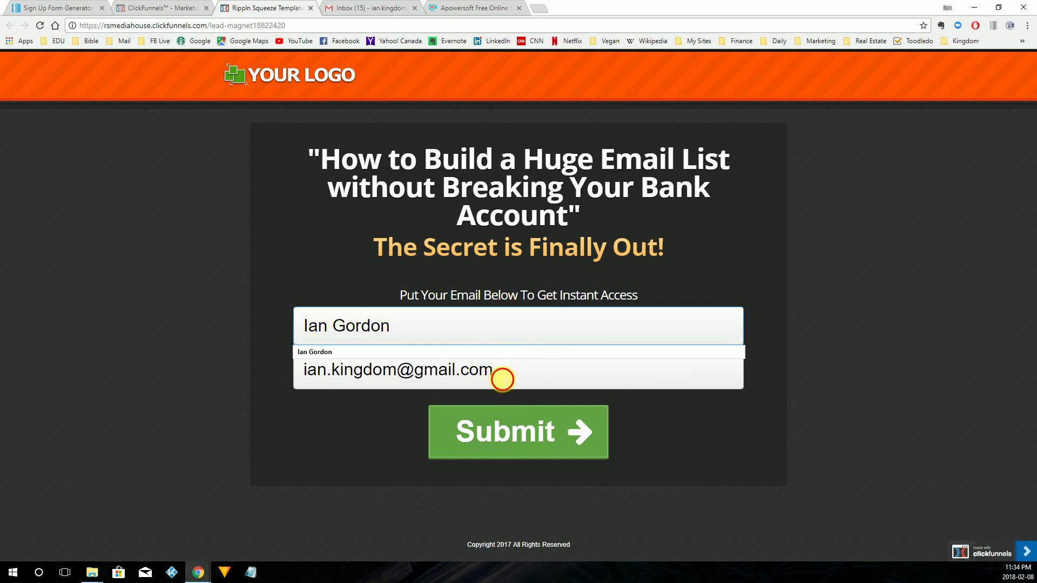
# Check the e-mail field and submit the test opt-in form.
pyautogui.click(527, 376)
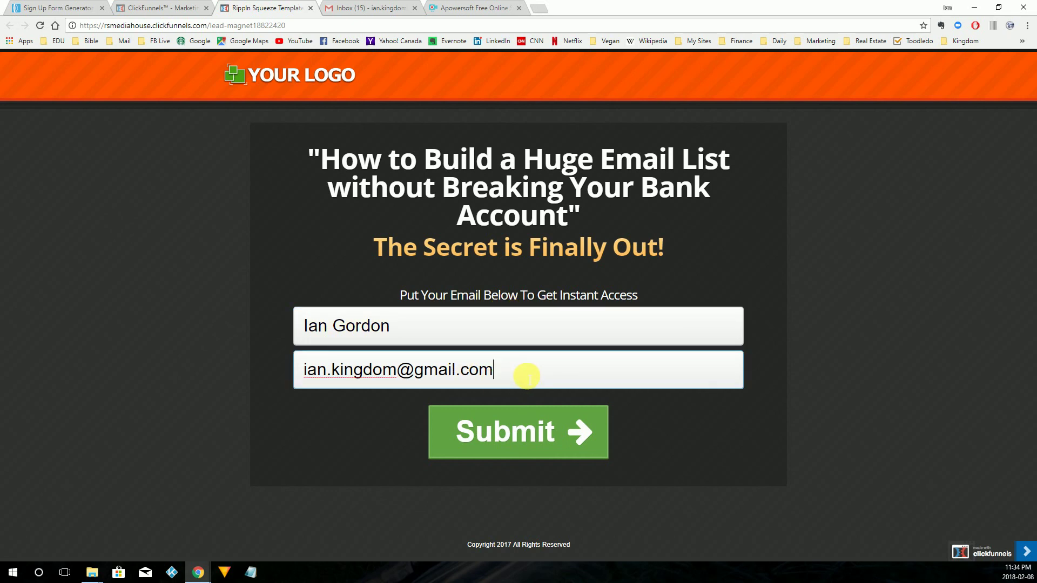
pyautogui.moveTo(493, 387); pyautogui.dragTo(273, 384)
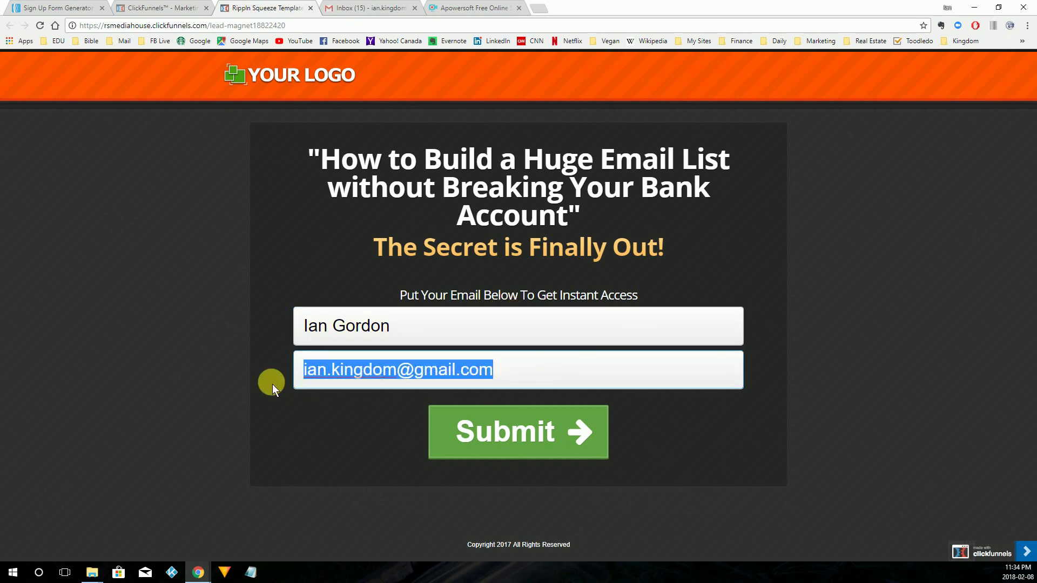
pyautogui.click(522, 381)
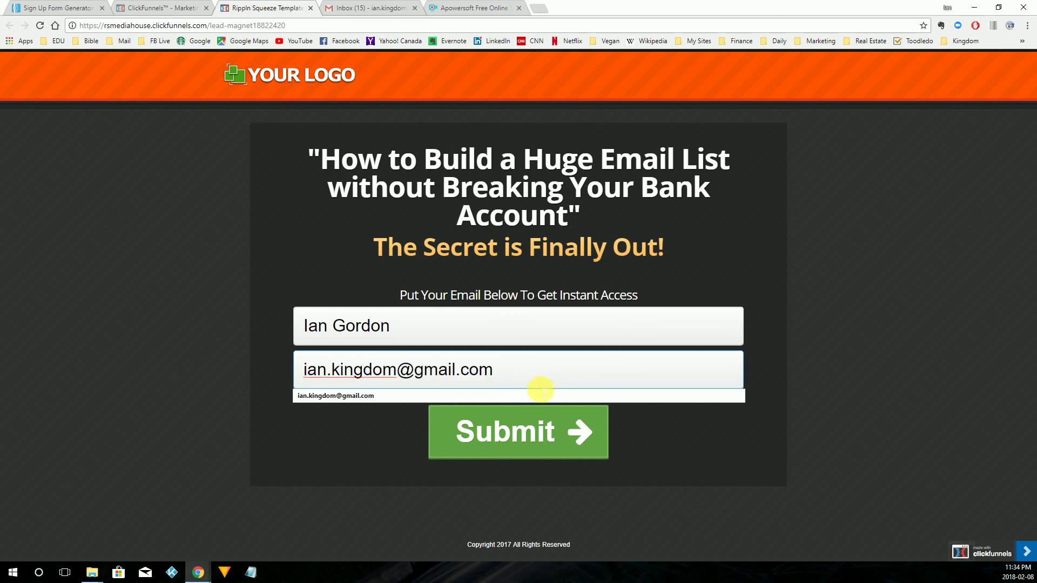
pyautogui.moveTo(513, 378); pyautogui.dragTo(297, 363)
pyautogui.click(508, 378)
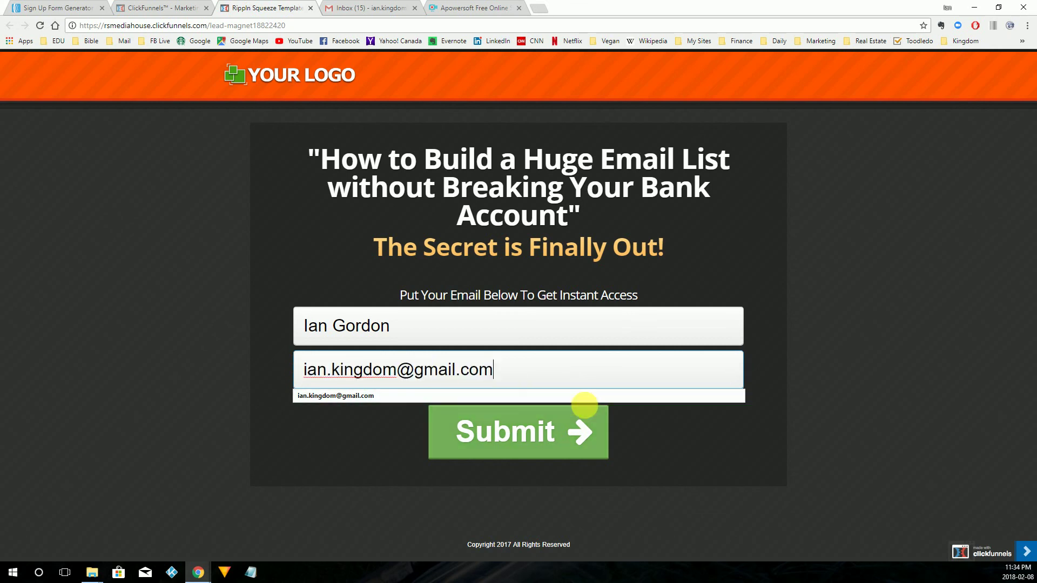
pyautogui.click(271, 355)
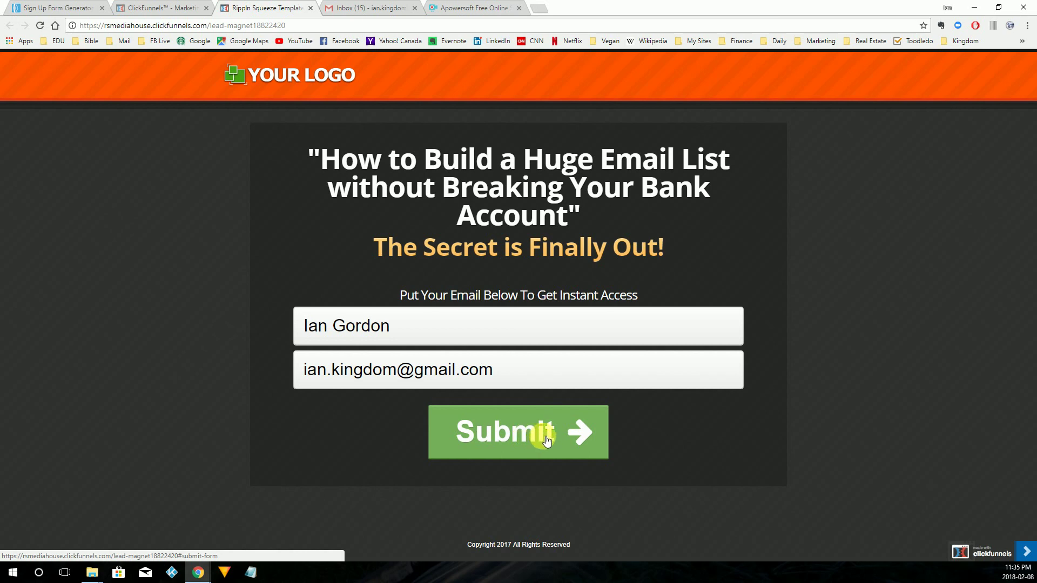
pyautogui.click(521, 435)
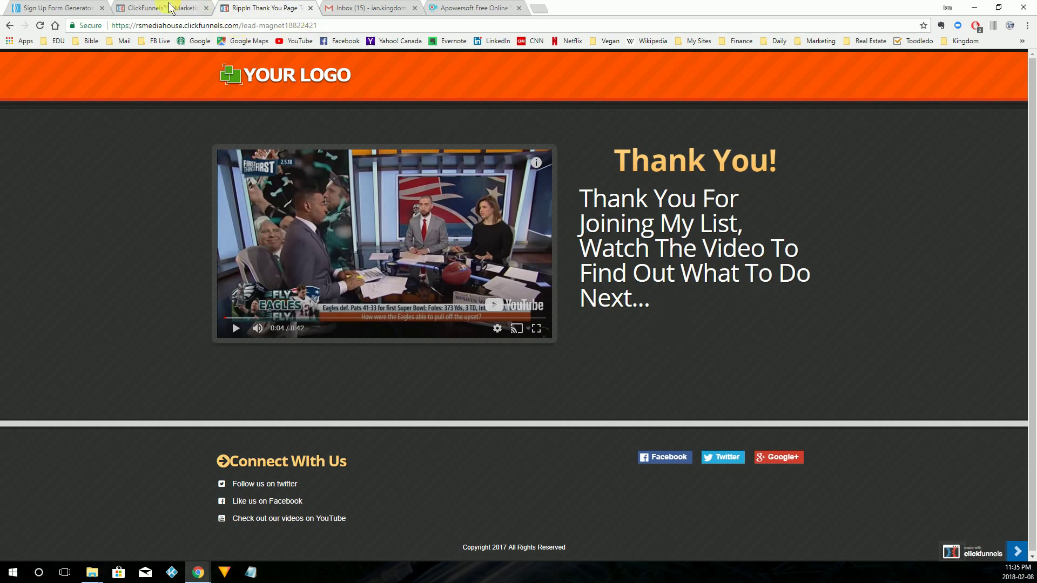
# Return to AWeber and open Subscribers > Manage Subscribers.
pyautogui.click(58, 10)
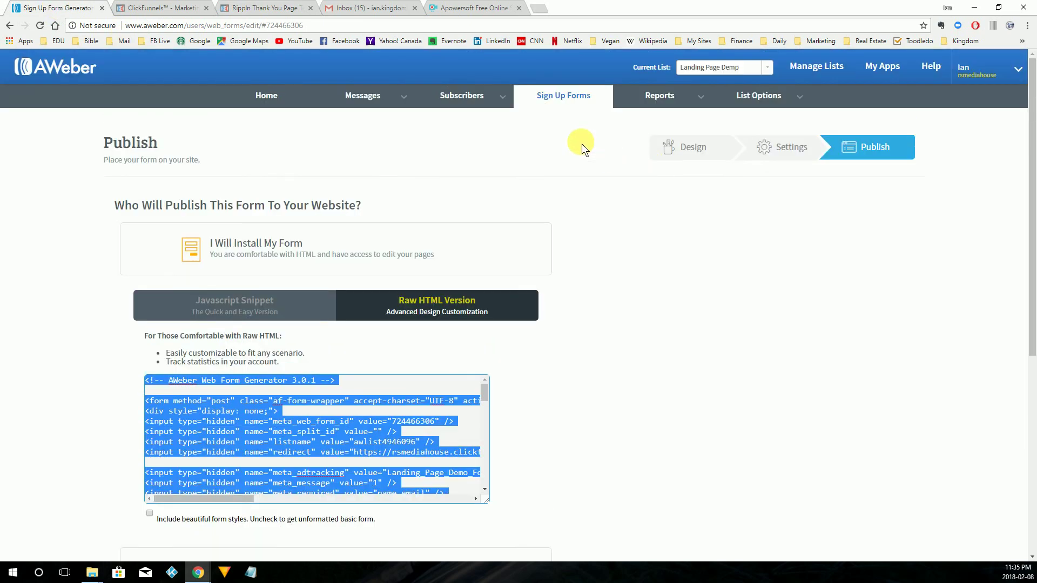
pyautogui.moveTo(450, 102)
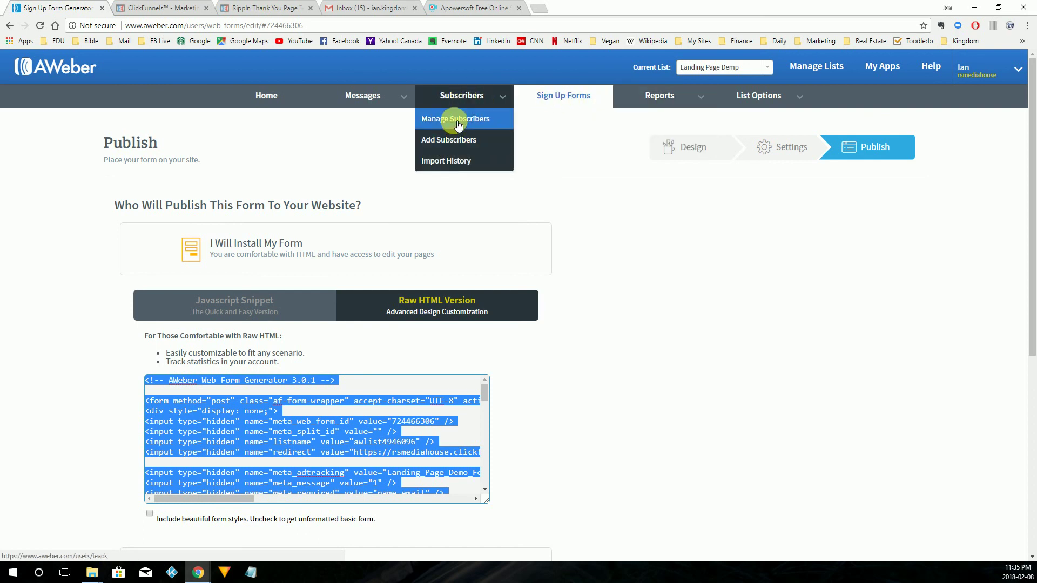
pyautogui.click(457, 120)
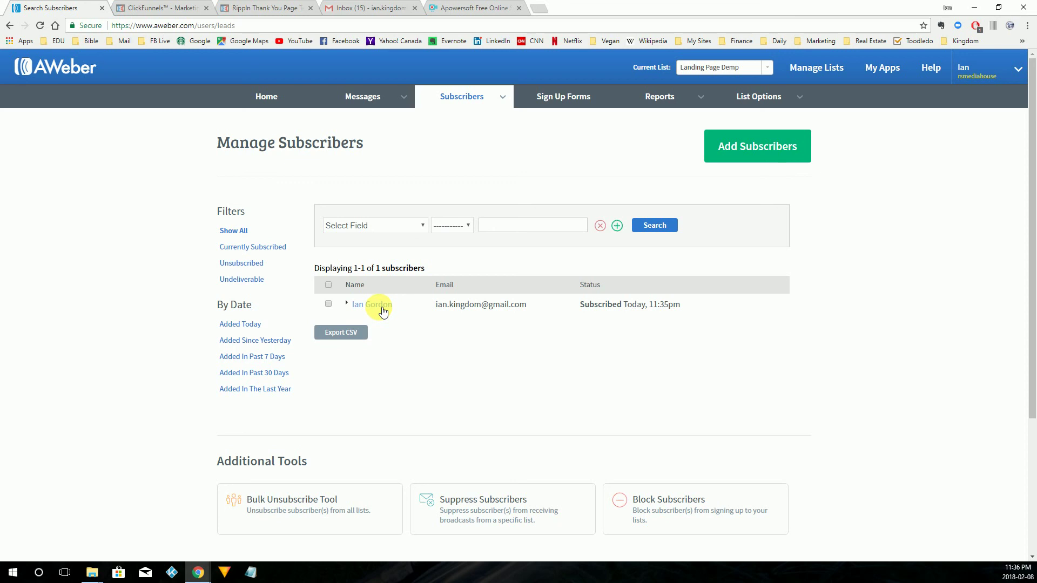
# Expand the test subscriber's Subscriber Information and save it.
pyautogui.click(382, 310)
pyautogui.scroll(-3, 603, 417)
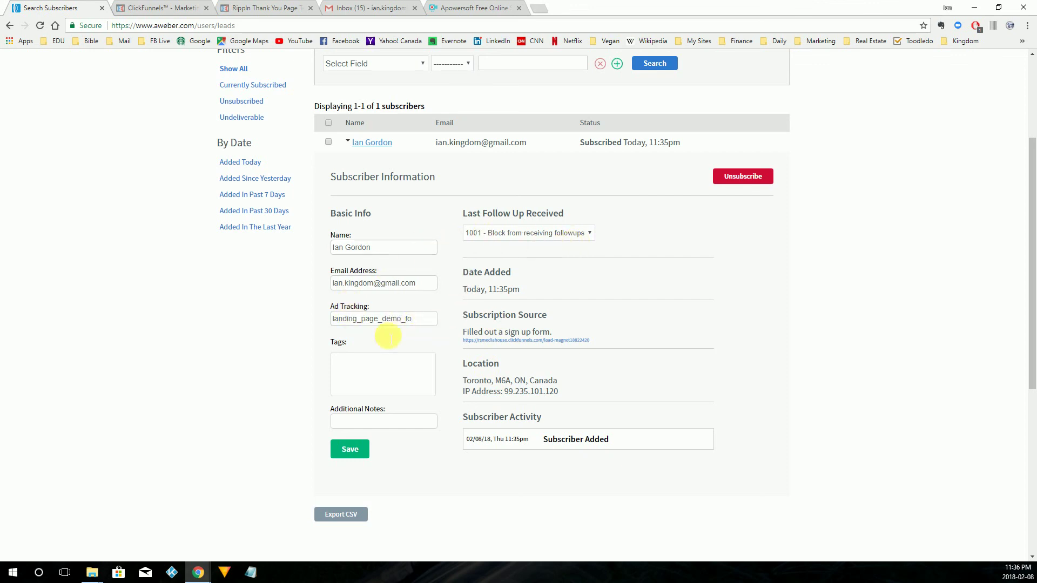
pyautogui.click(354, 450)
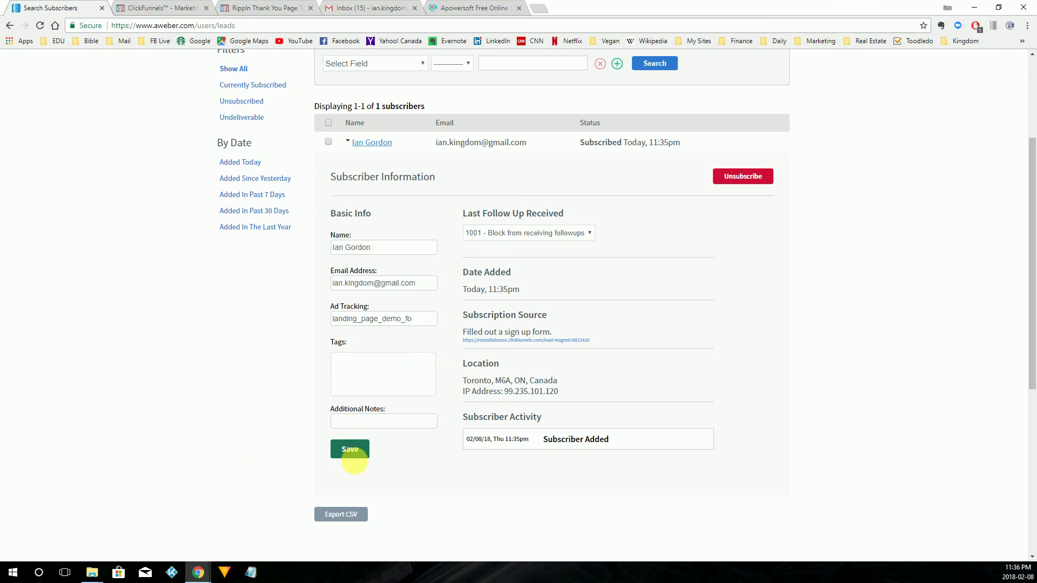